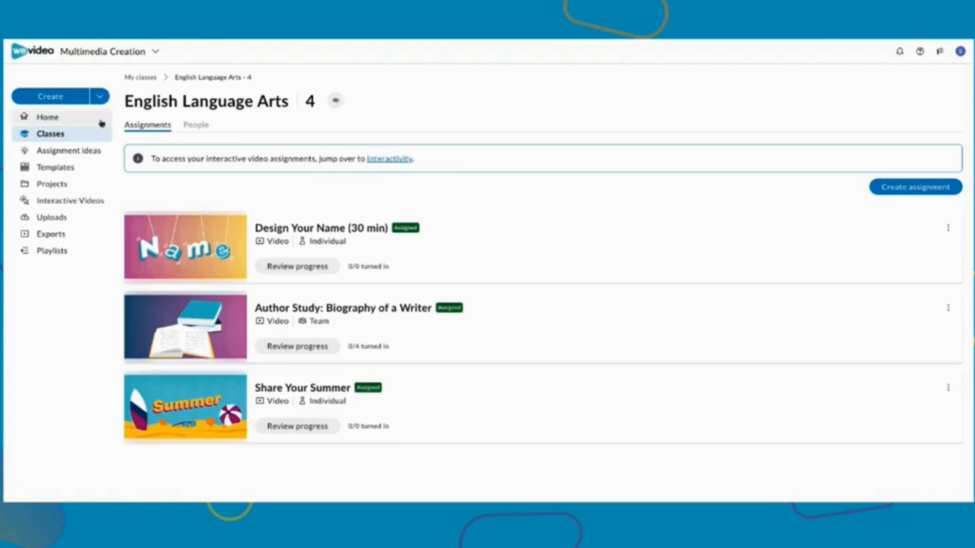
Open the recent project Text Animation Tools - Demo from the home page.
left_click(101, 122)
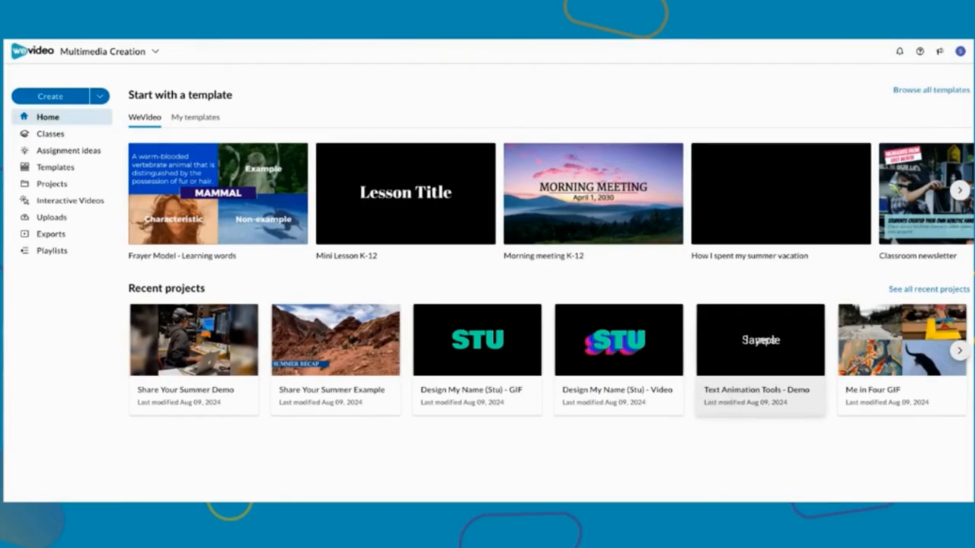
left_click(760, 356)
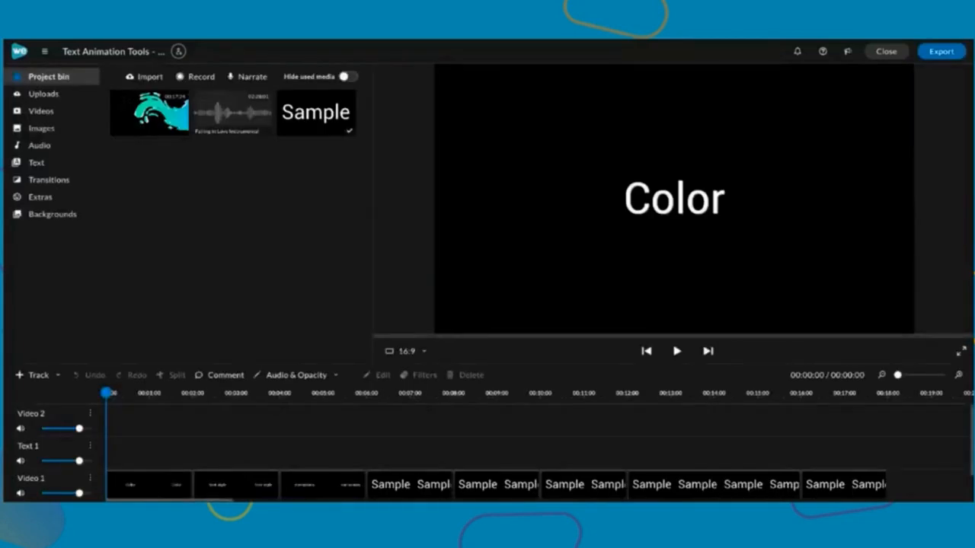
scroll(451, 449, "down", 1)
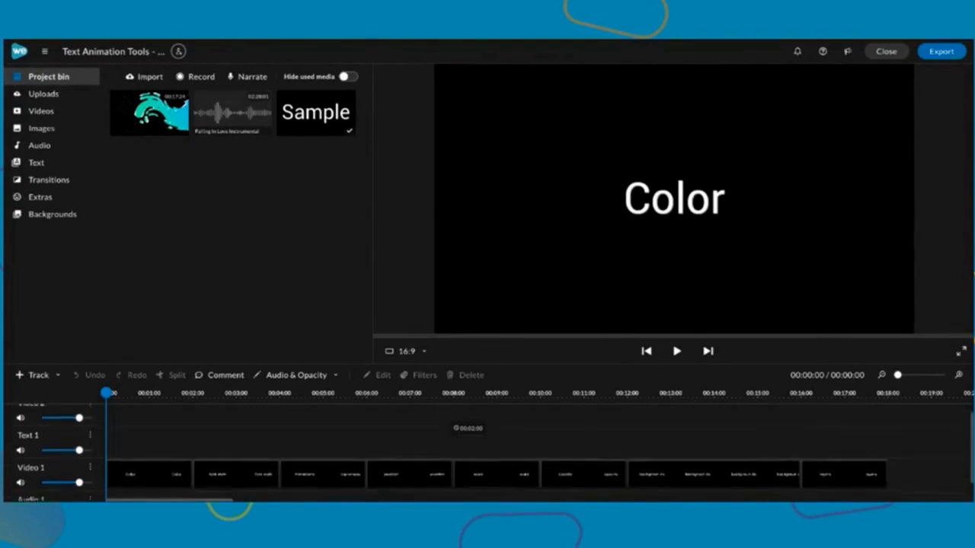
scroll(451, 449, "down", 1)
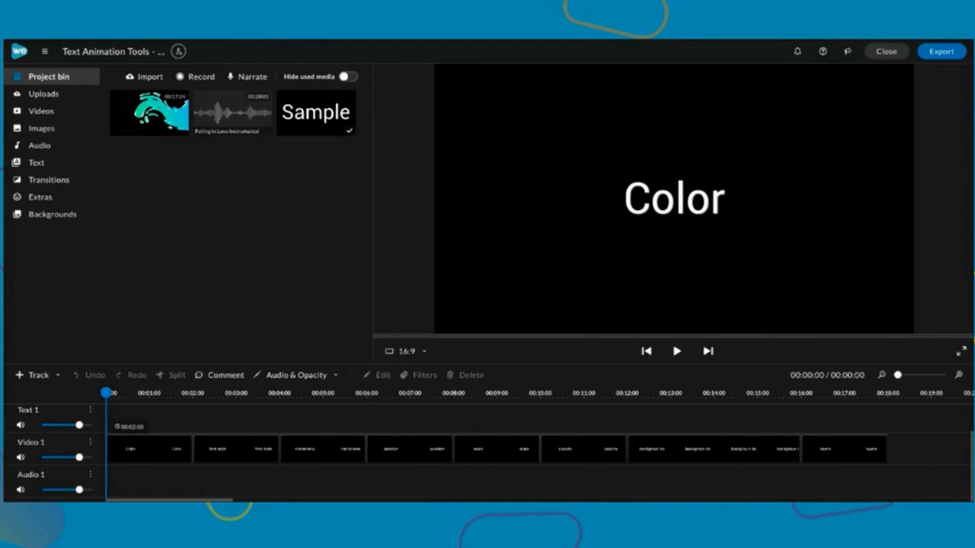
Open the first clip on Video 1 to view its text settings, and close it without changes.
left_click_drag(106, 394, 113, 393)
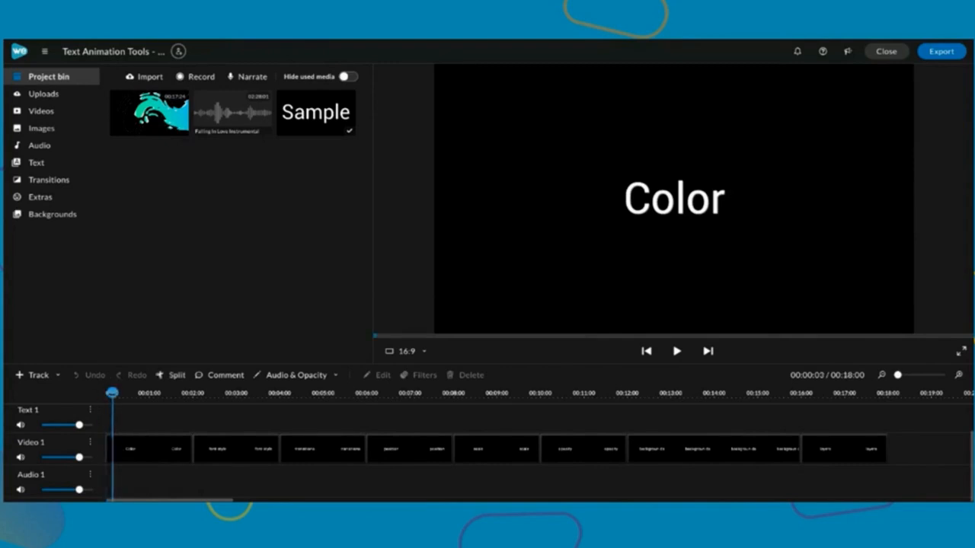
left_click(122, 450)
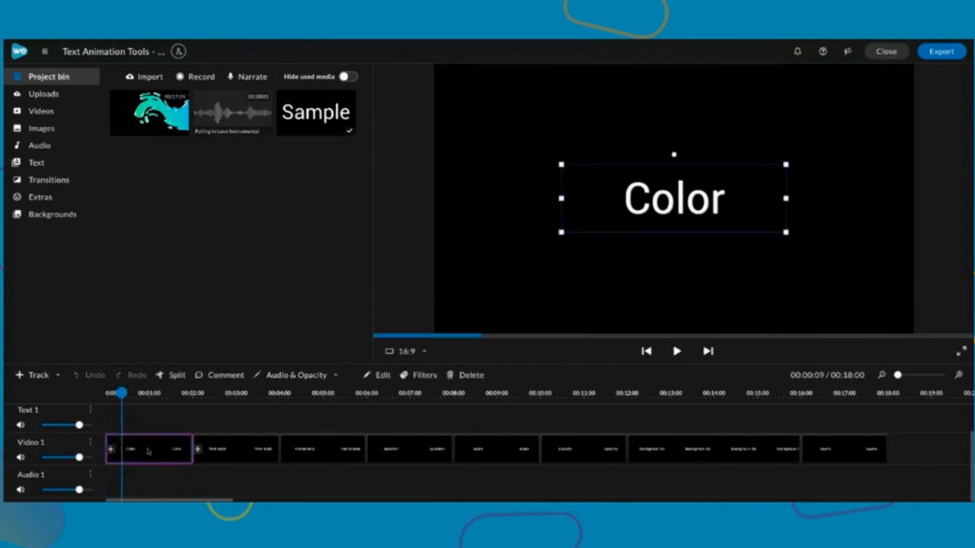
double_click(148, 451)
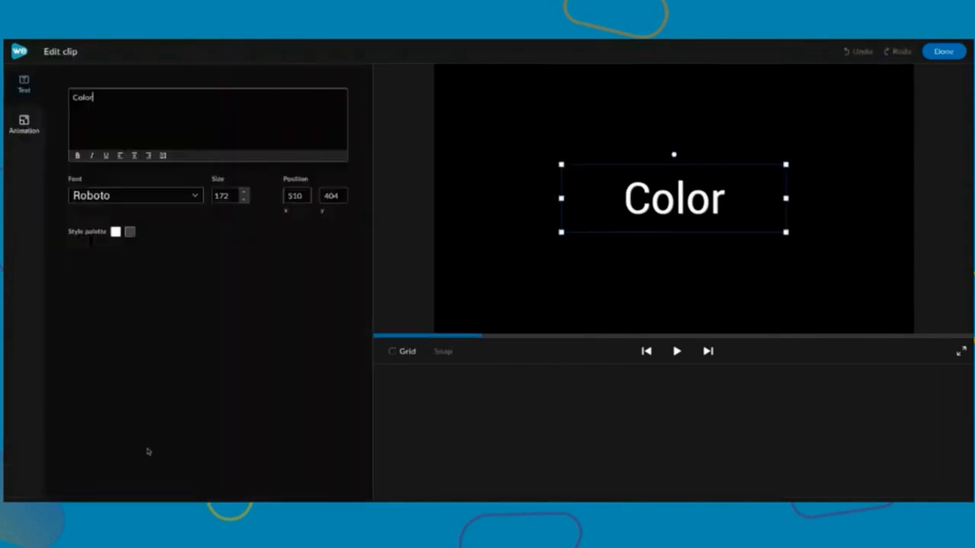
left_click(943, 52)
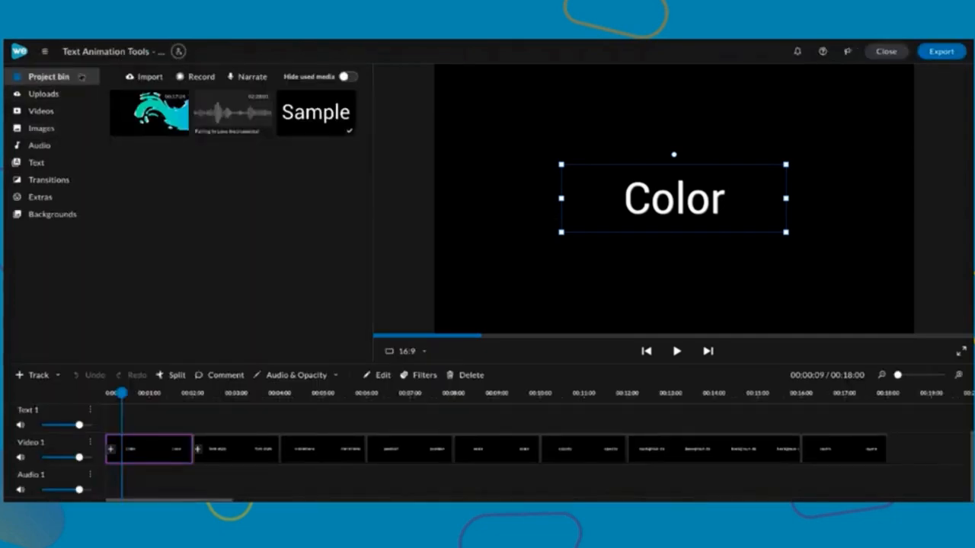
Try the plain Sample title from the full Titles collection at the start of the Text 1 track, and delete it.
left_click(80, 165)
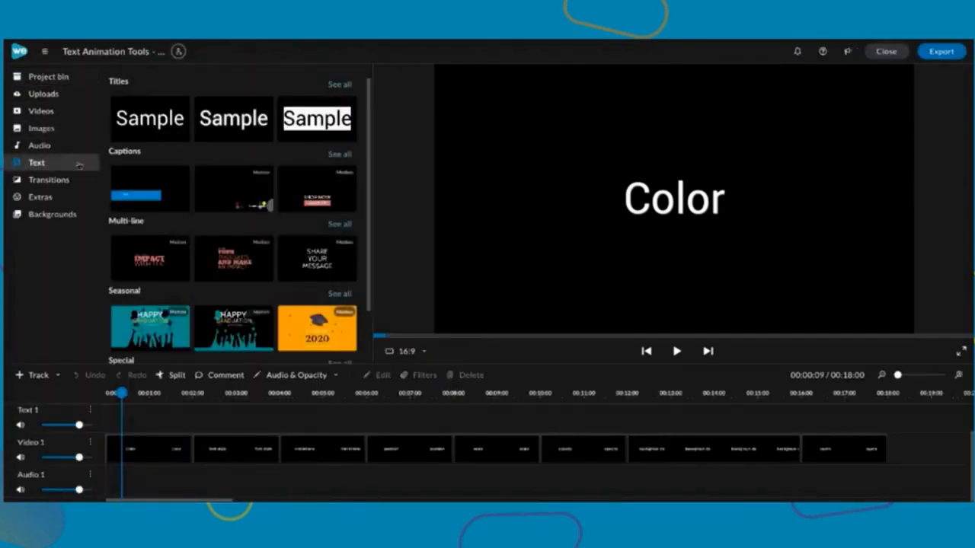
left_click(340, 85)
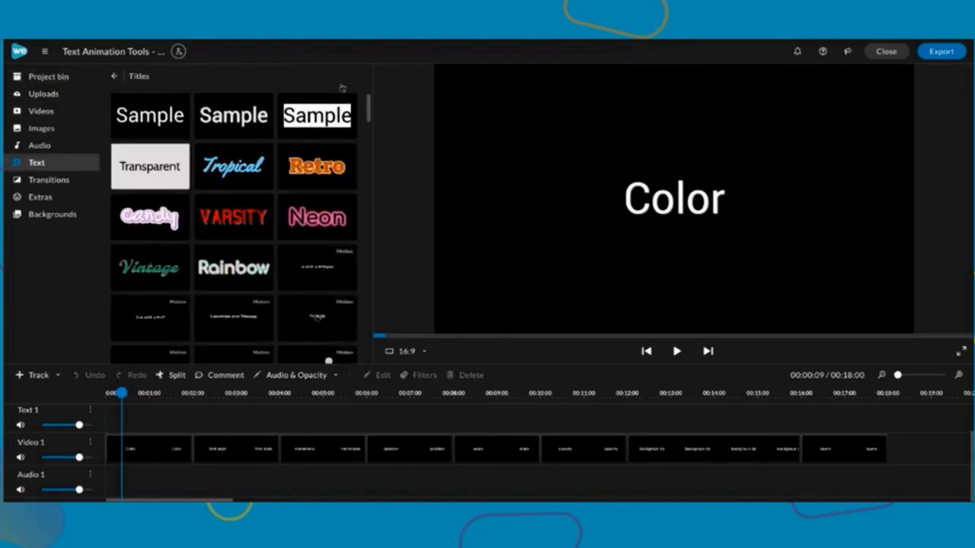
scroll(316, 322, "down", 5)
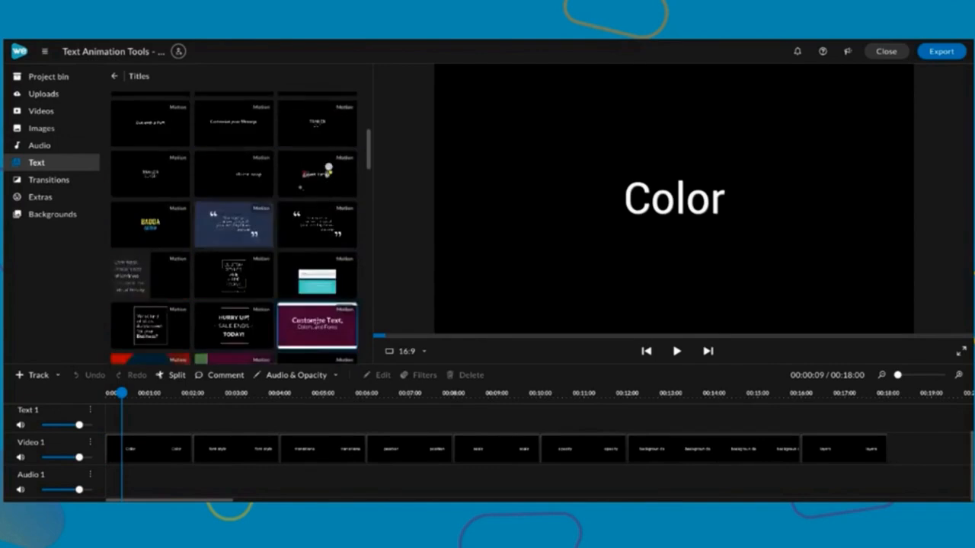
scroll(317, 321, "up", 5)
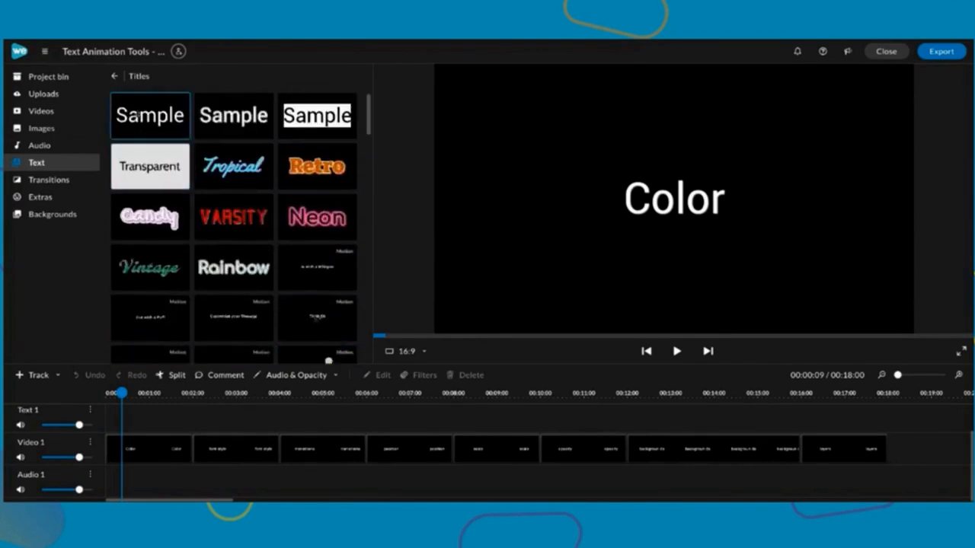
left_click_drag(137, 116, 118, 423)
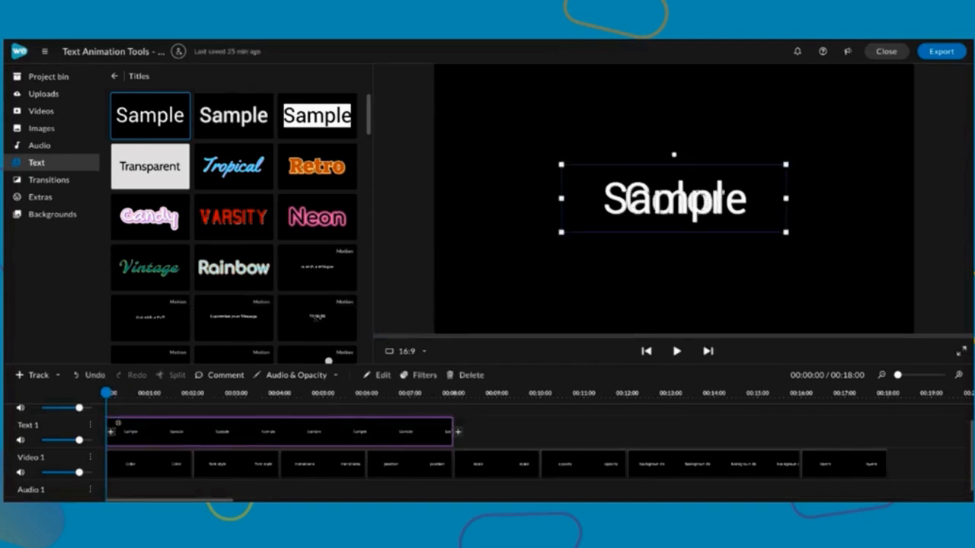
key("Delete")
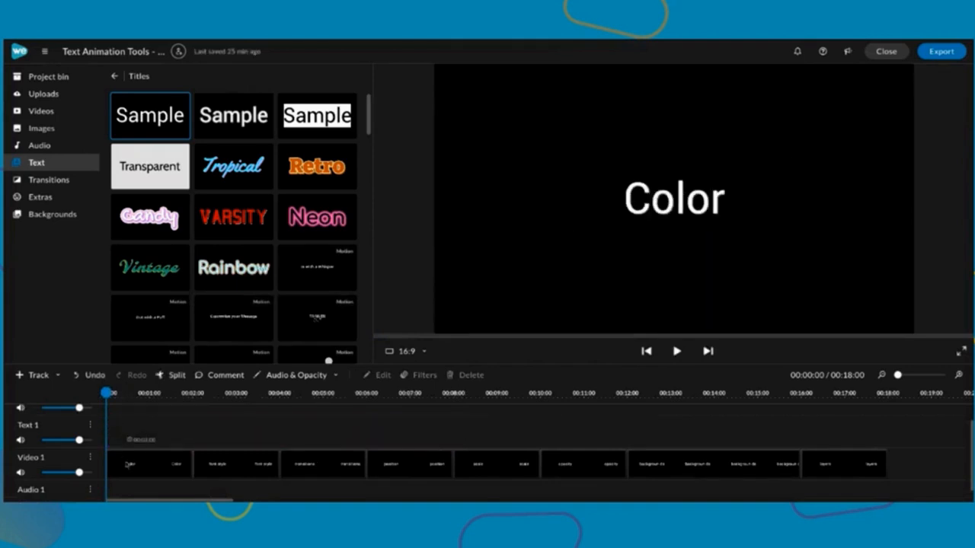
Set the first Video 1 clip's text to the Bowlby One font at size 250.
left_click(126, 466)
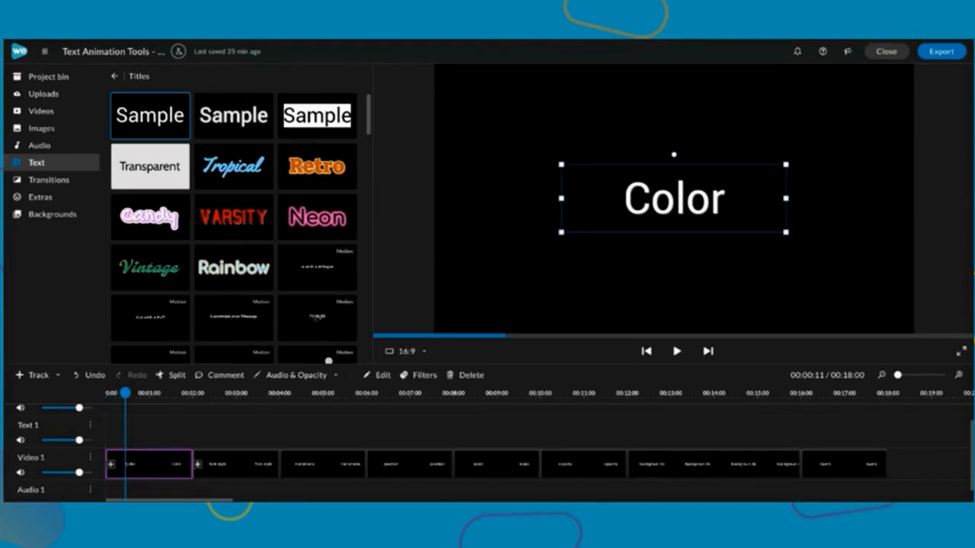
double_click(126, 466)
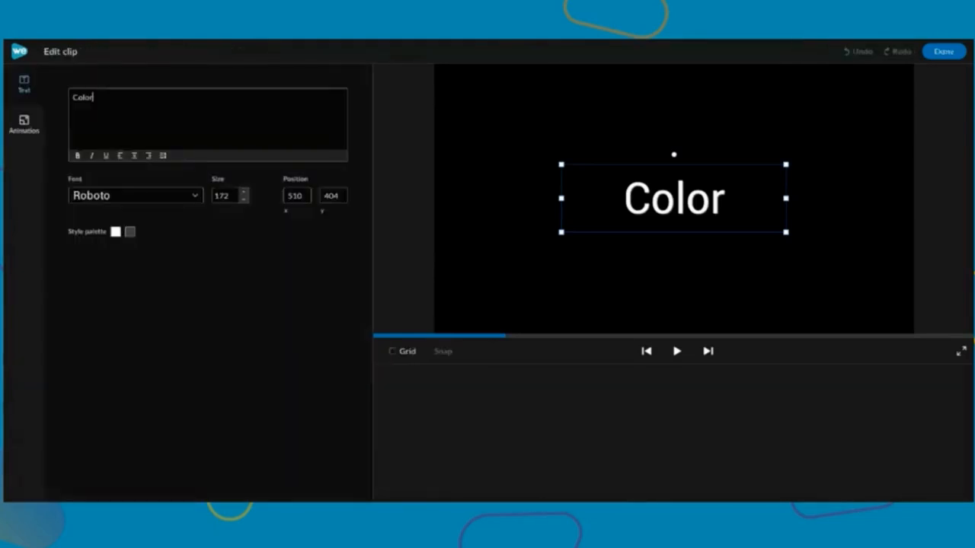
left_click(196, 197)
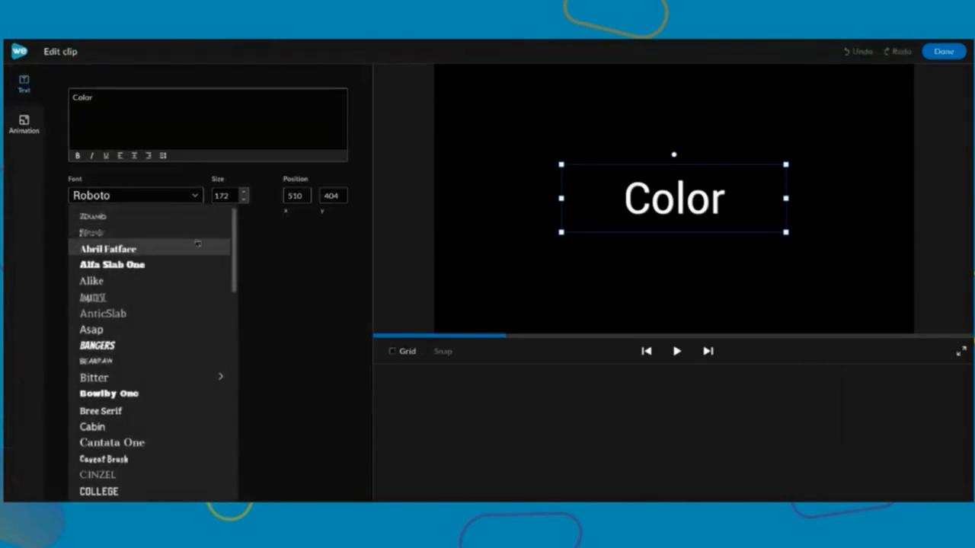
left_click(192, 400)
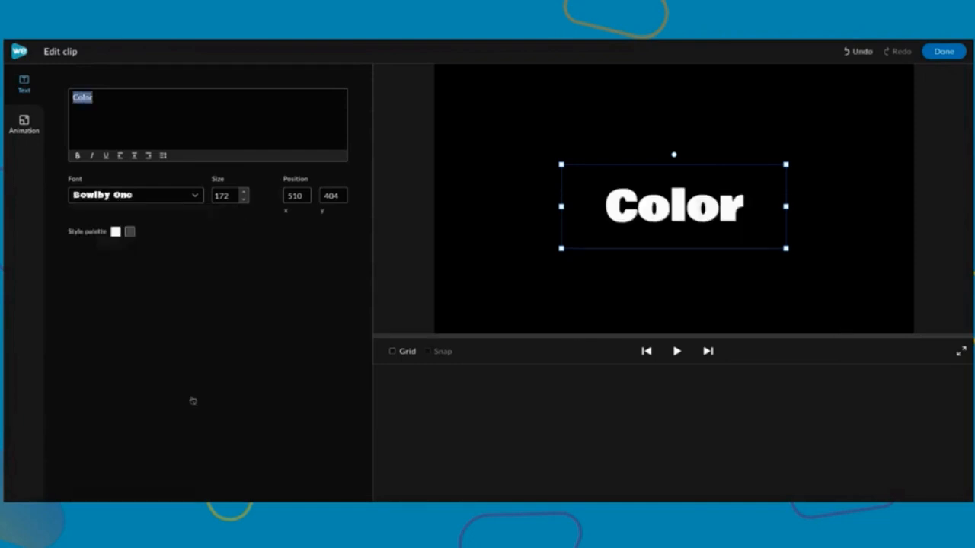
double_click(220, 197)
type("250")
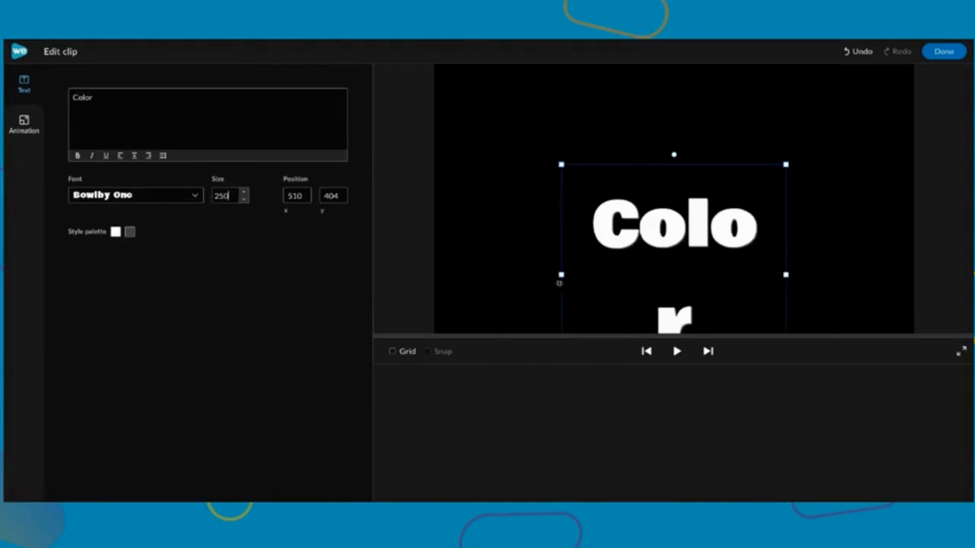
Widen the text box to about the full frame width and centre the word in the frame with the help of the grid.
left_click_drag(561, 275, 433, 275)
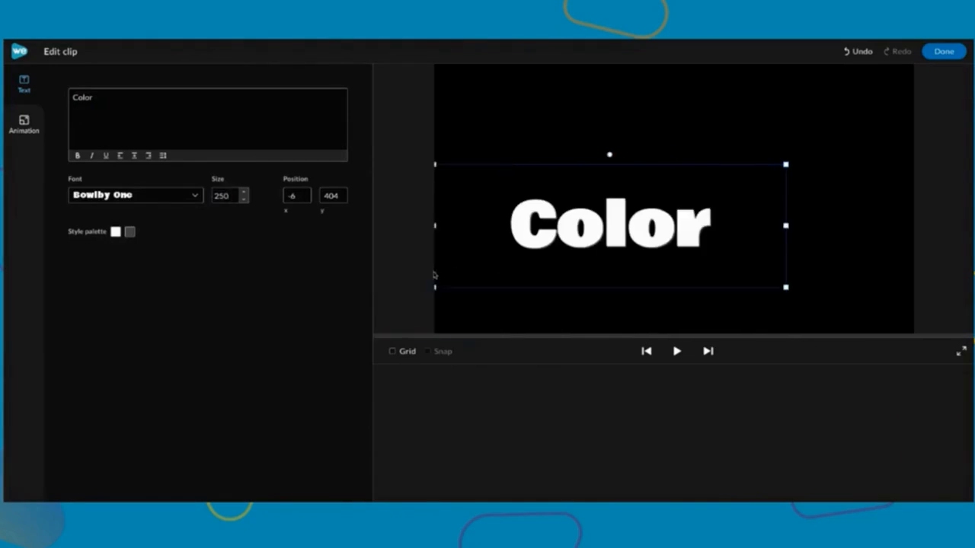
left_click_drag(785, 226, 918, 227)
left_click_drag(748, 238, 749, 223)
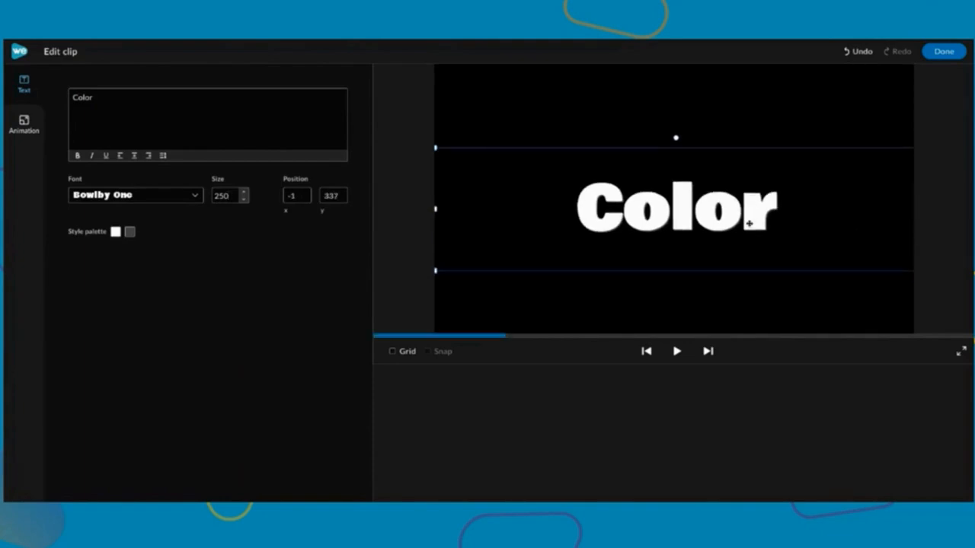
left_click(392, 351)
left_click_drag(686, 228, 681, 221)
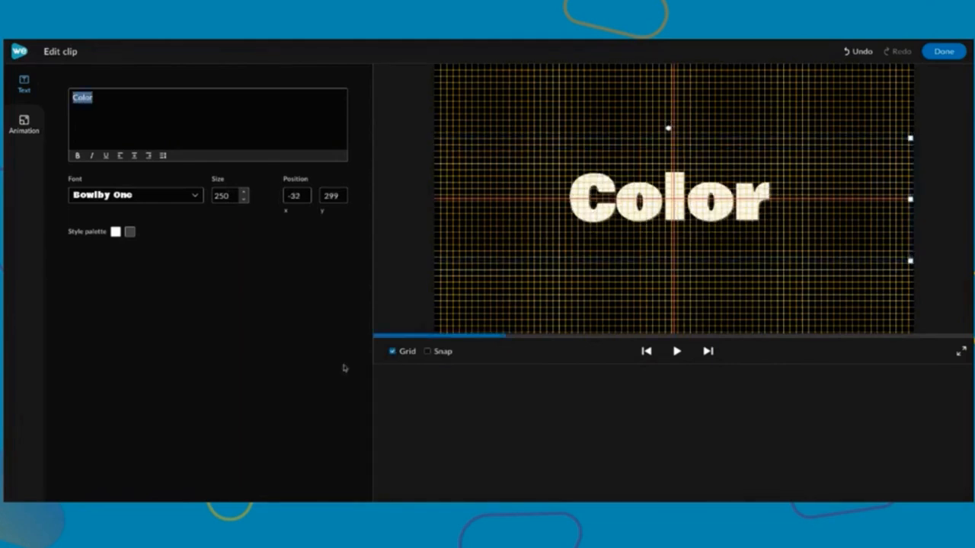
left_click(392, 352)
Set the text position to X -30 and Y 300.
left_click(302, 197)
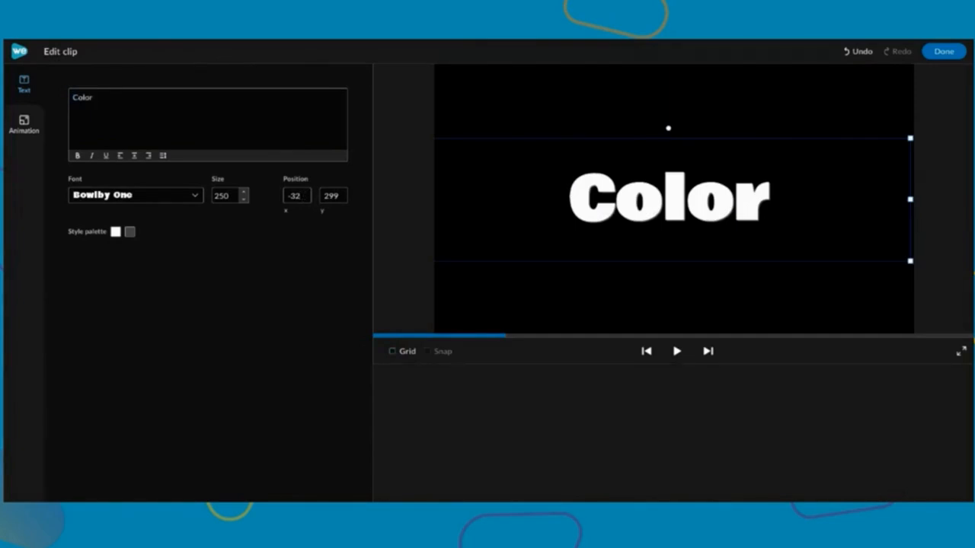
type("0")
key("Tab")
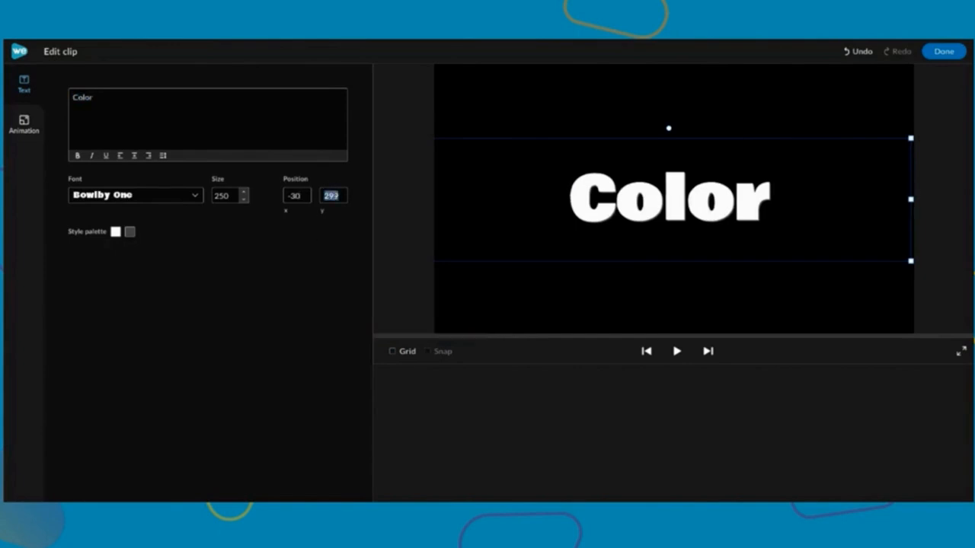
type("300")
key("Return")
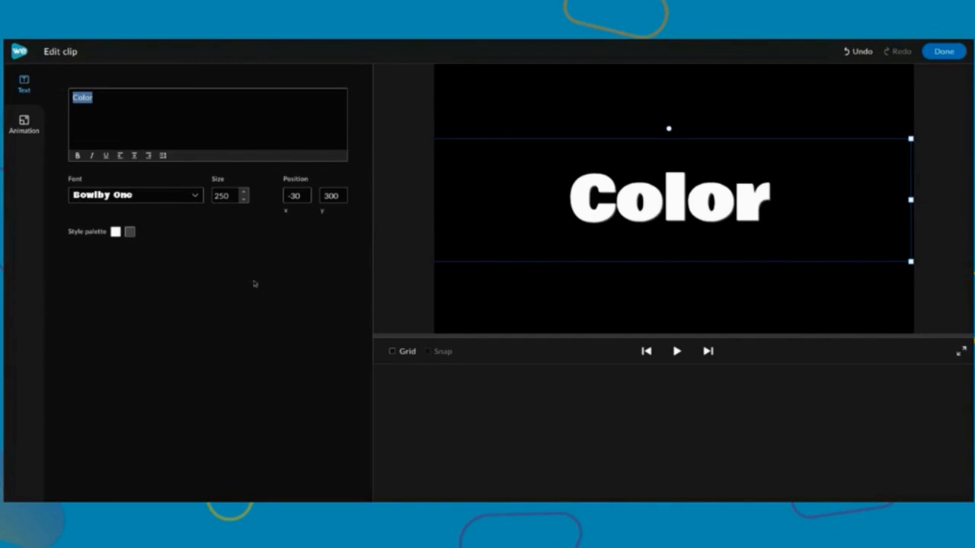
Colour the text red, rgb(248, 48, 48), and finish editing the clip.
left_click(116, 232)
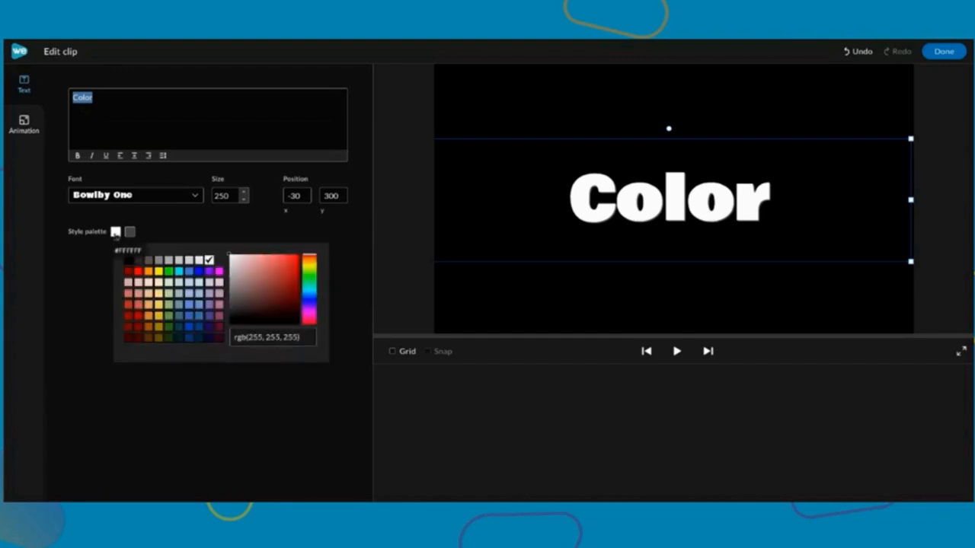
mouse_move(229, 257)
left_mouse_down()
mouse_move(279, 277)
mouse_move(281, 263)
mouse_move(320, 249)
mouse_move(279, 265)
mouse_move(286, 259)
left_mouse_up()
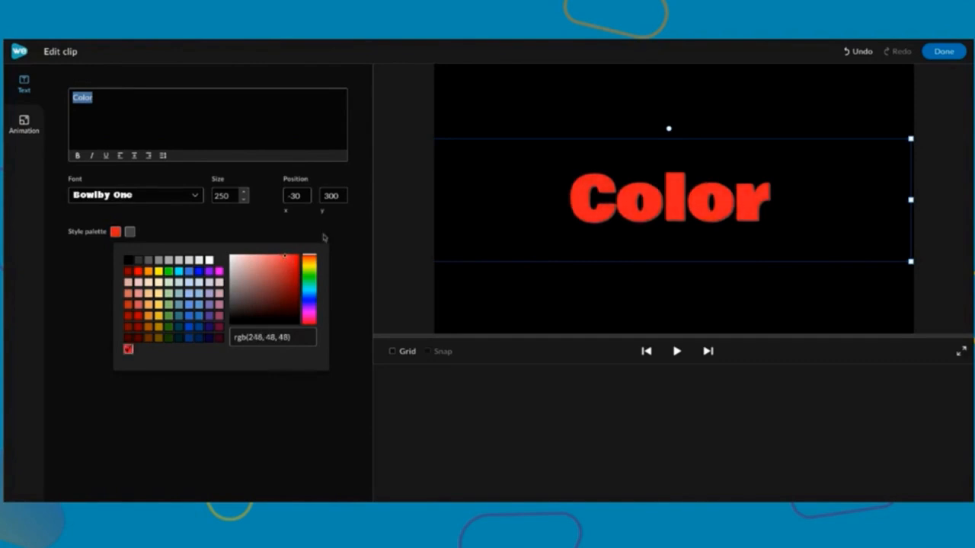
left_click(348, 234)
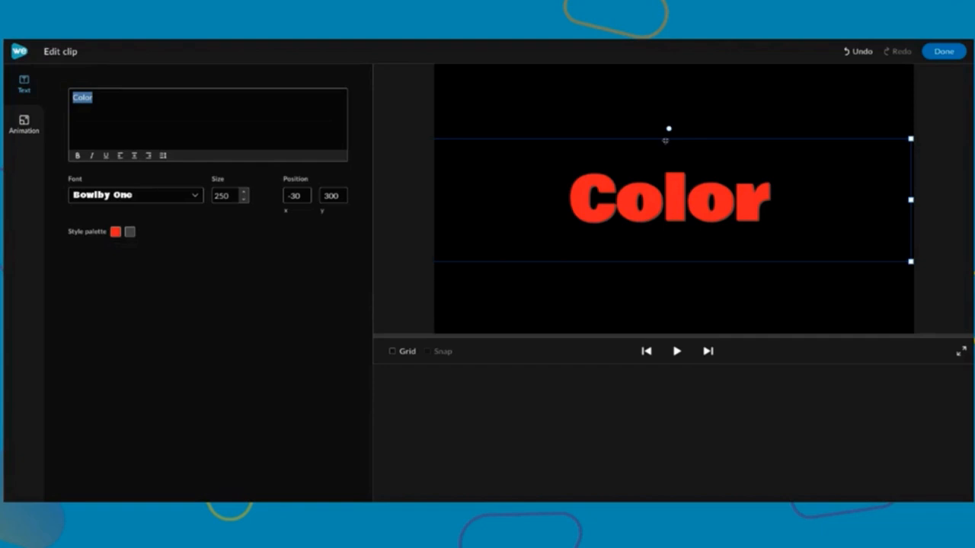
left_click(943, 51)
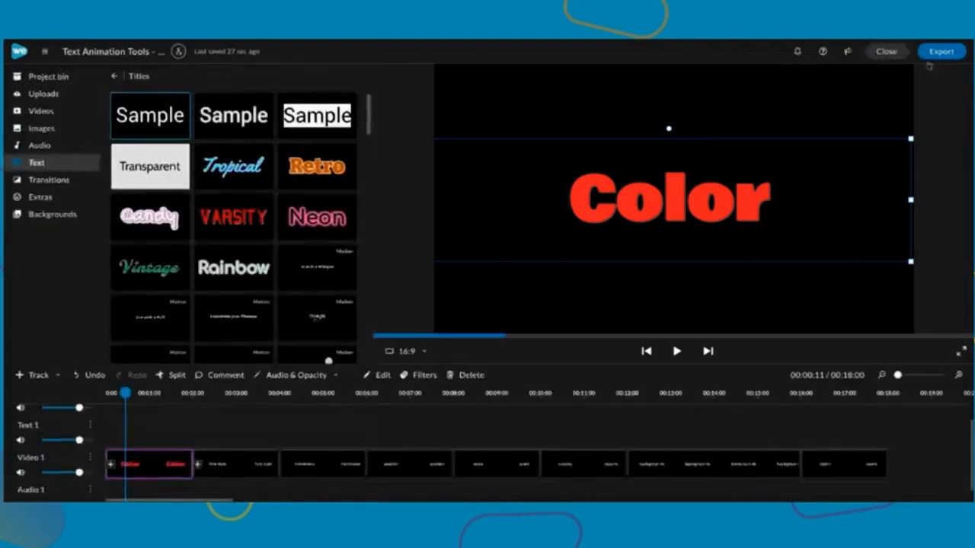
Shorten the first clip on Video 1 so that it ends at 00:00:05.
left_click(189, 455)
left_click_drag(191, 459, 128, 457)
left_click_drag(898, 375, 918, 375)
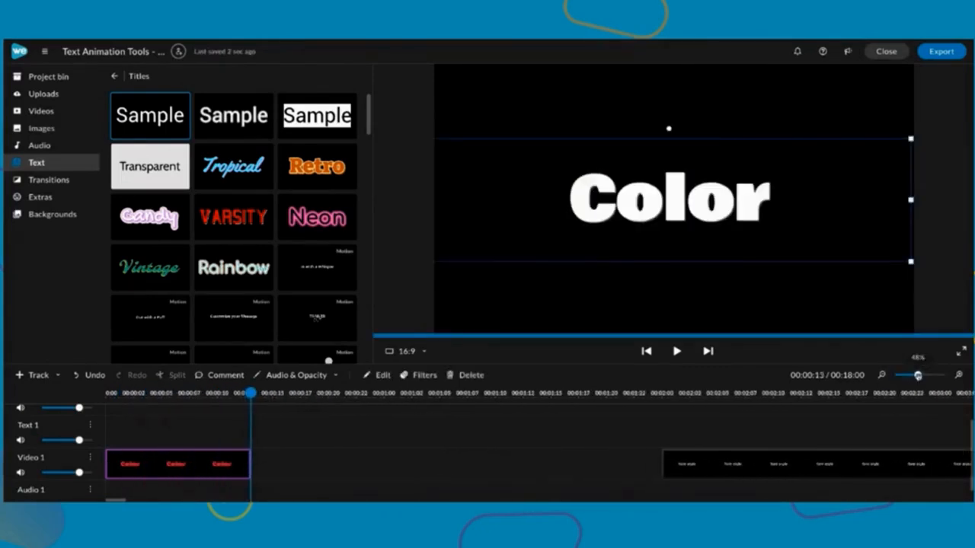
left_click(264, 450)
left_click(246, 459)
left_click_drag(246, 459, 161, 458)
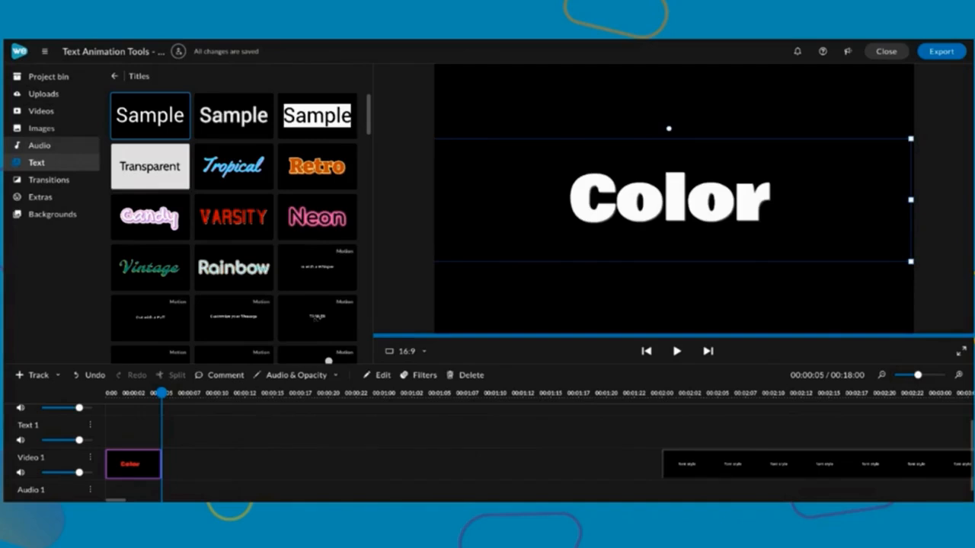
Search the audio library for "house".
left_click(40, 145)
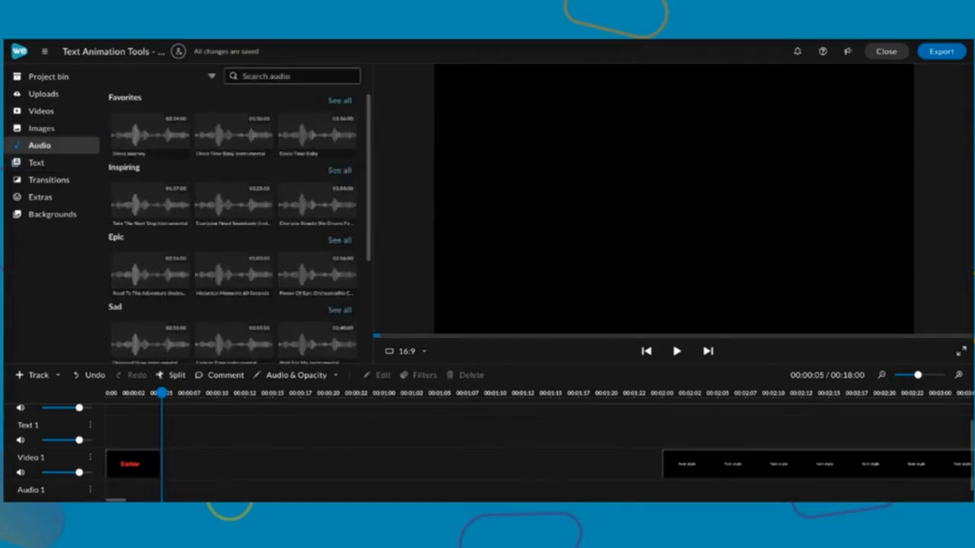
left_click(242, 77)
type("house")
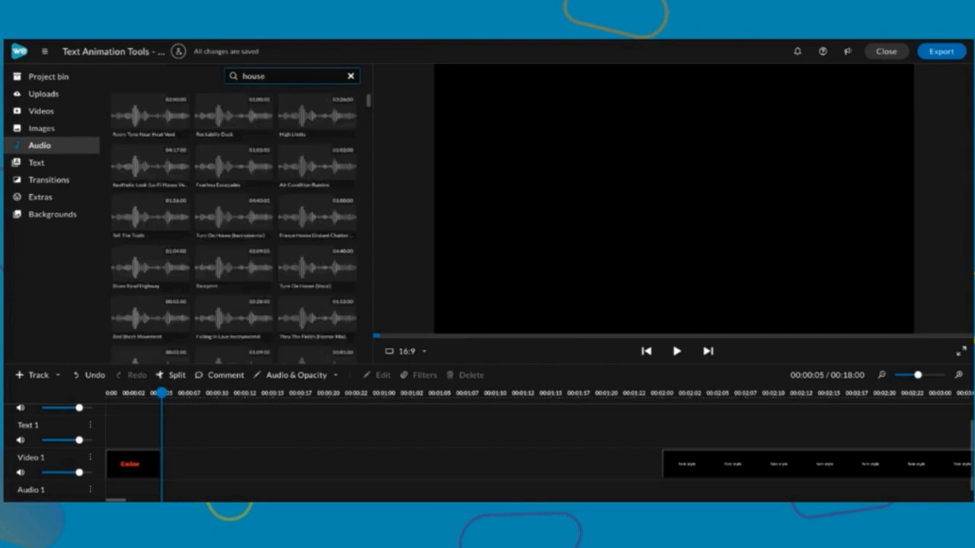
Place the Falling In Love Instrumental track from the project bin at the start of Audio 1.
left_click(77, 79)
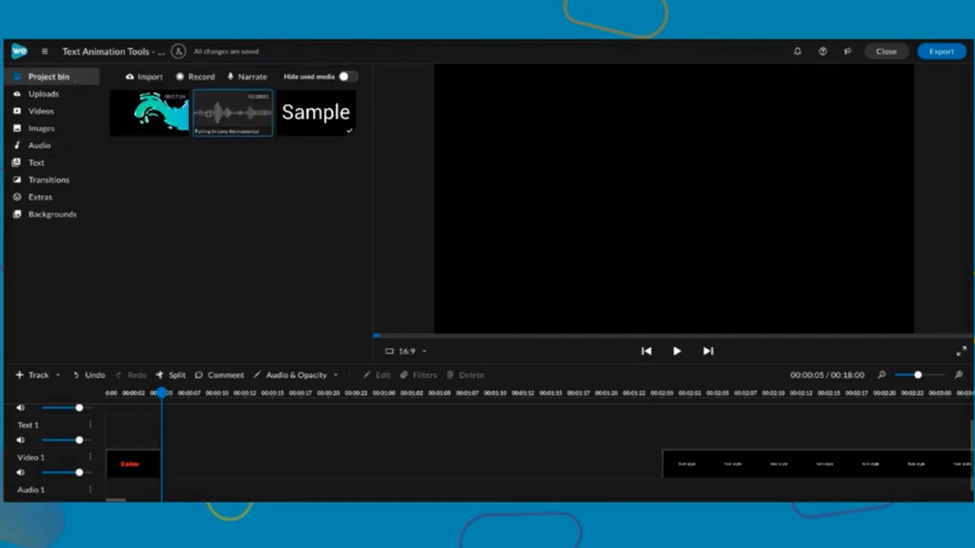
scroll(226, 461, "down", 1)
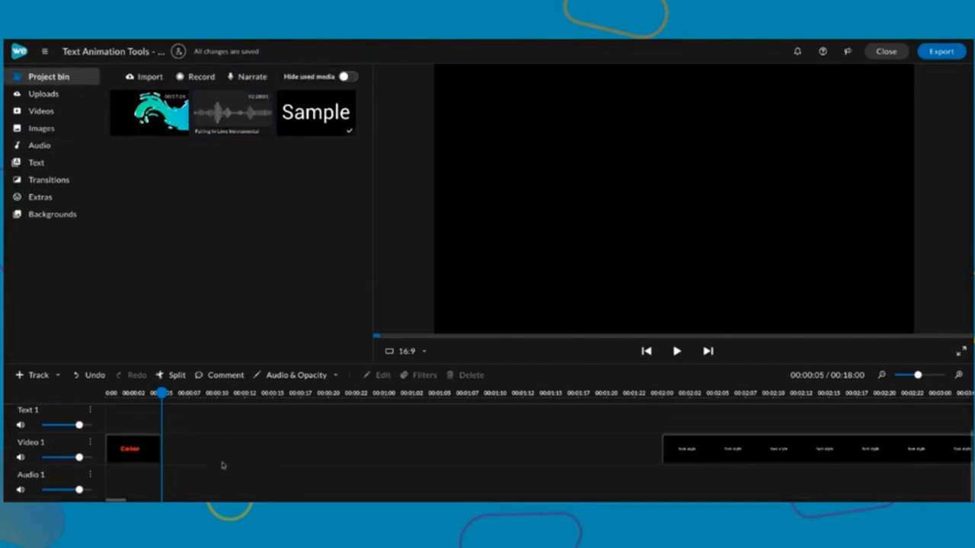
left_click_drag(231, 112, 118, 492)
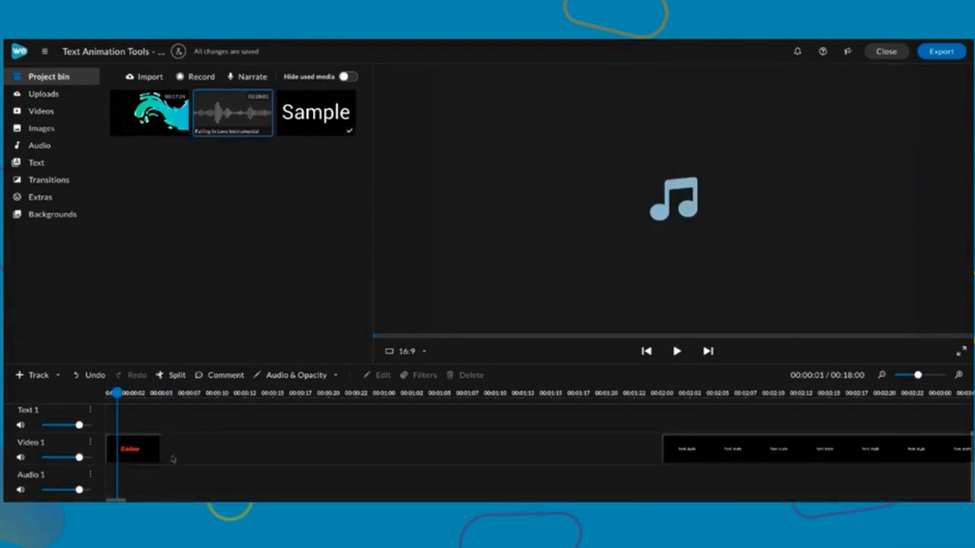
left_click_drag(230, 104, 117, 475)
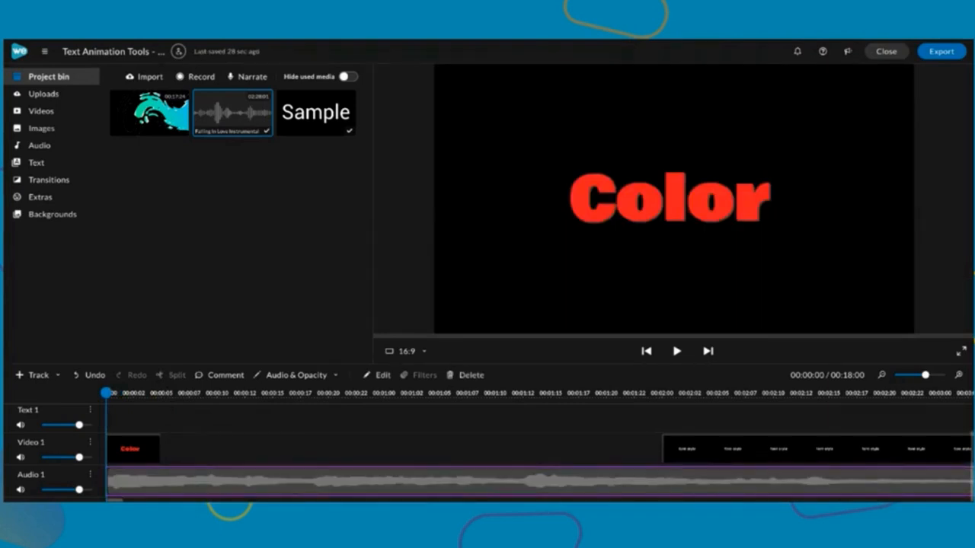
Copy the red Color clip on Video 1 and paste nine duplicates back to back from 00:00:05 up to 00:02:00.
left_click(143, 449)
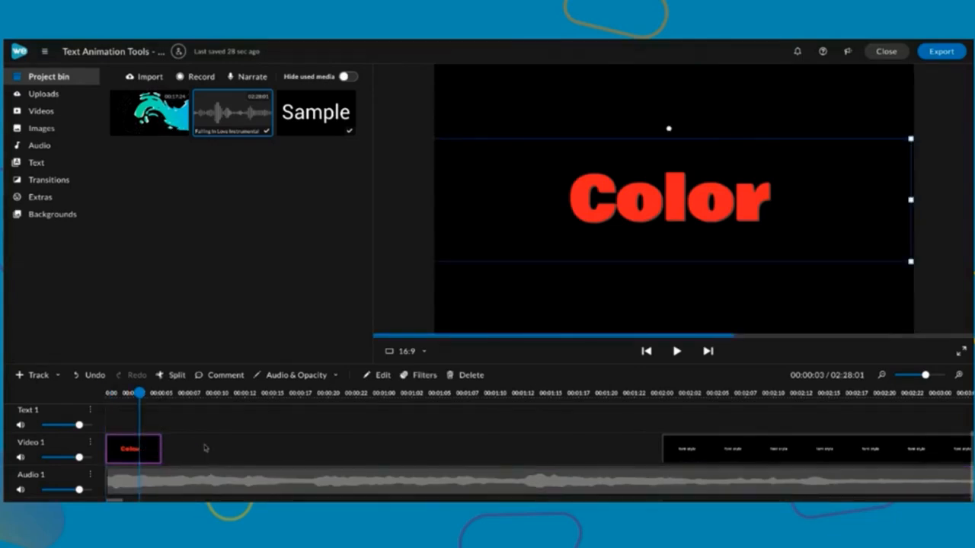
left_click_drag(140, 394, 106, 393)
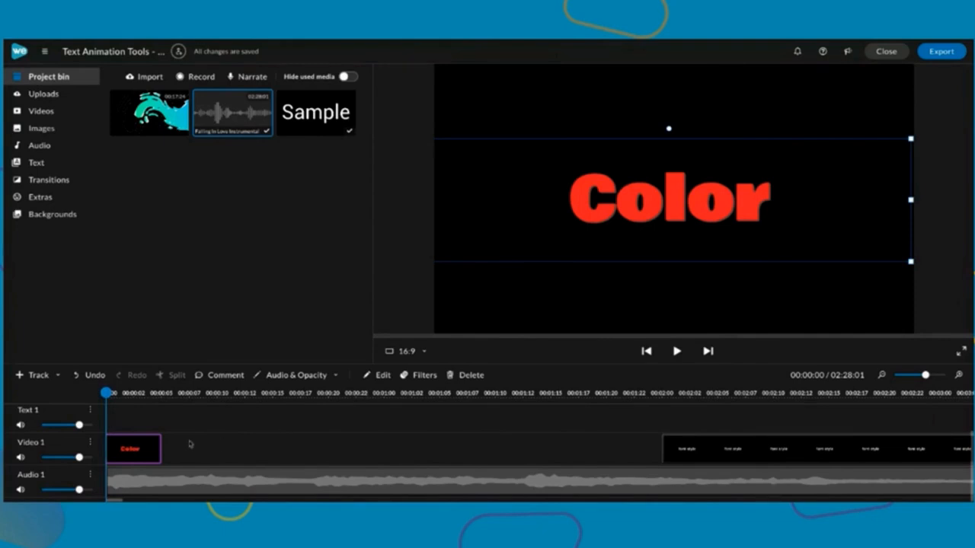
left_click(160, 445)
mouse_move(161, 445)
left_mouse_down()
mouse_move(207, 448)
mouse_move(164, 449)
left_mouse_up()
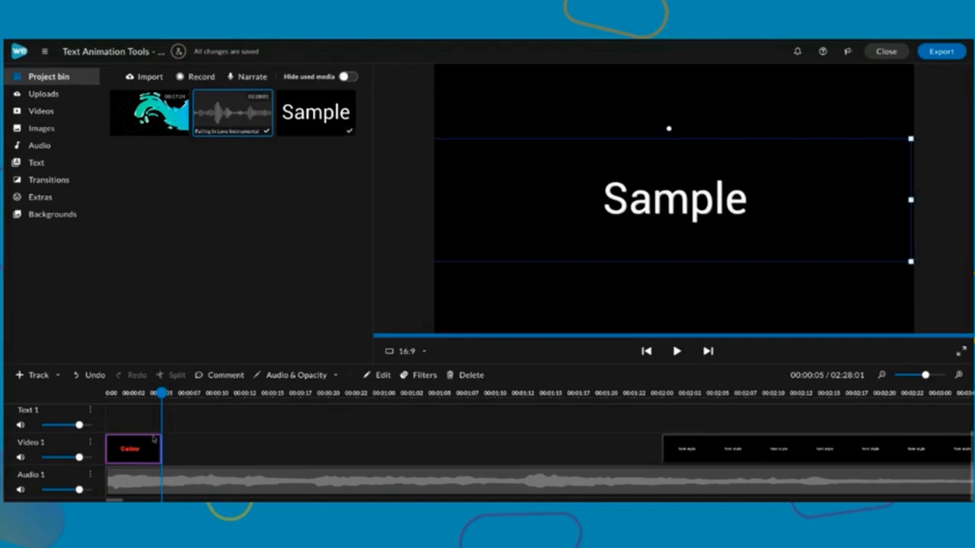
left_click_drag(158, 440, 158, 440)
key("ctrl+v")
key("ctrl+v")
key("ctrl+v")
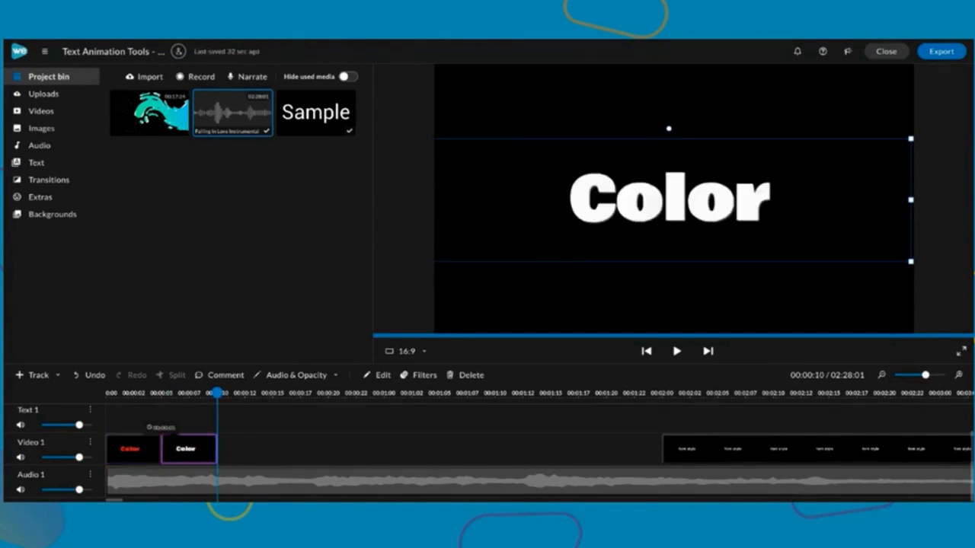
key("ctrl+v")
key("ctrl+v")
key("ctrl+v")
key("ctrl+v")
key("ctrl+v")
key("ctrl+v")
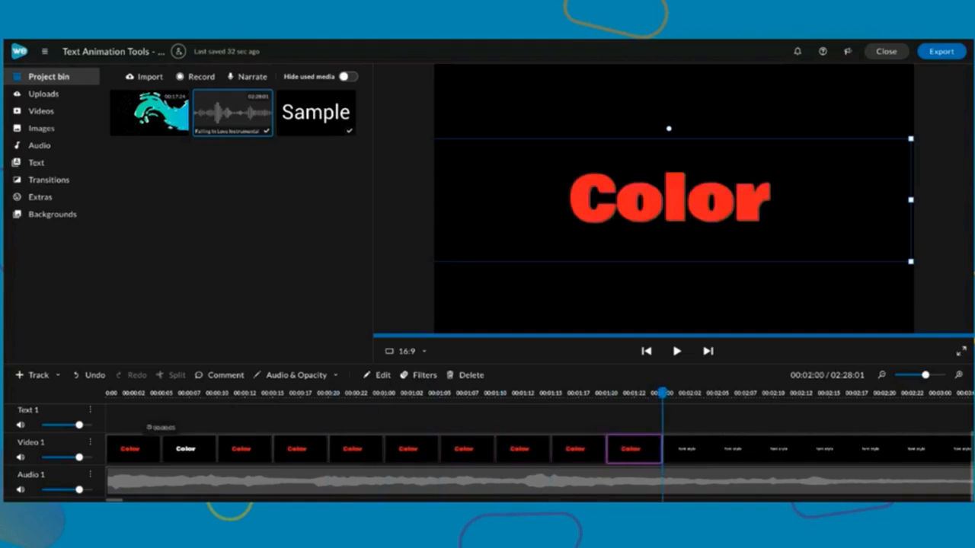
Recolour the text of the second Color clip orange, rgb(248, 170, 48), and finish editing it.
left_click(183, 395)
left_click(182, 445)
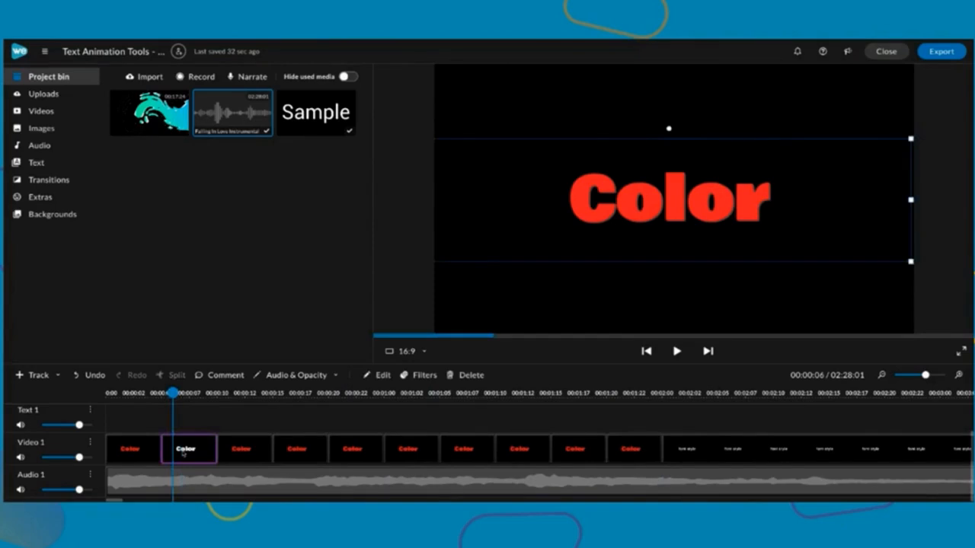
double_click(183, 453)
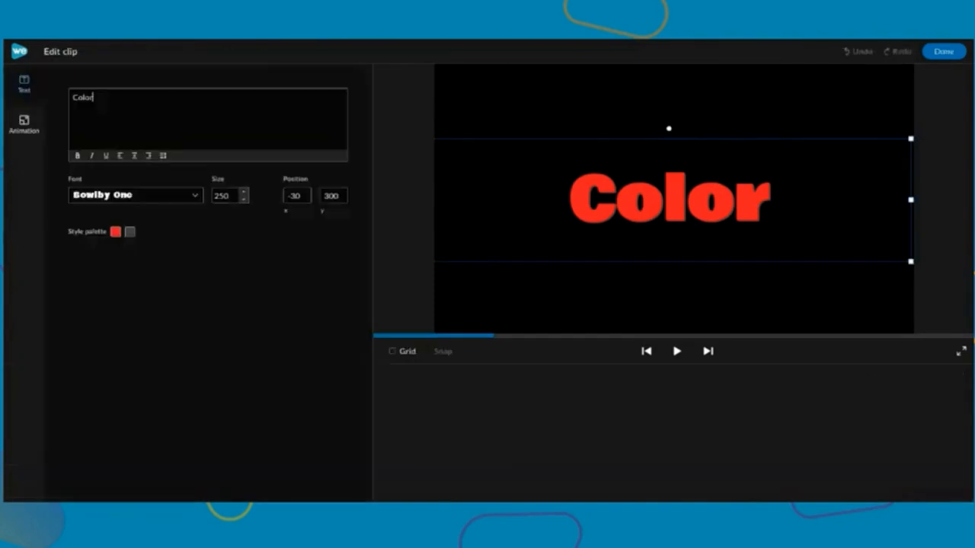
left_click(115, 232)
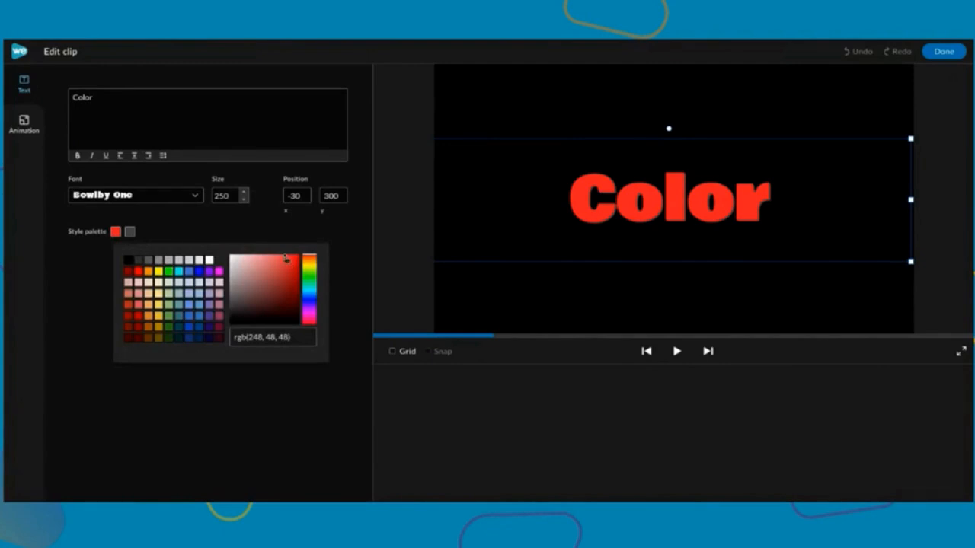
left_click(312, 262)
left_click_drag(312, 262, 313, 265)
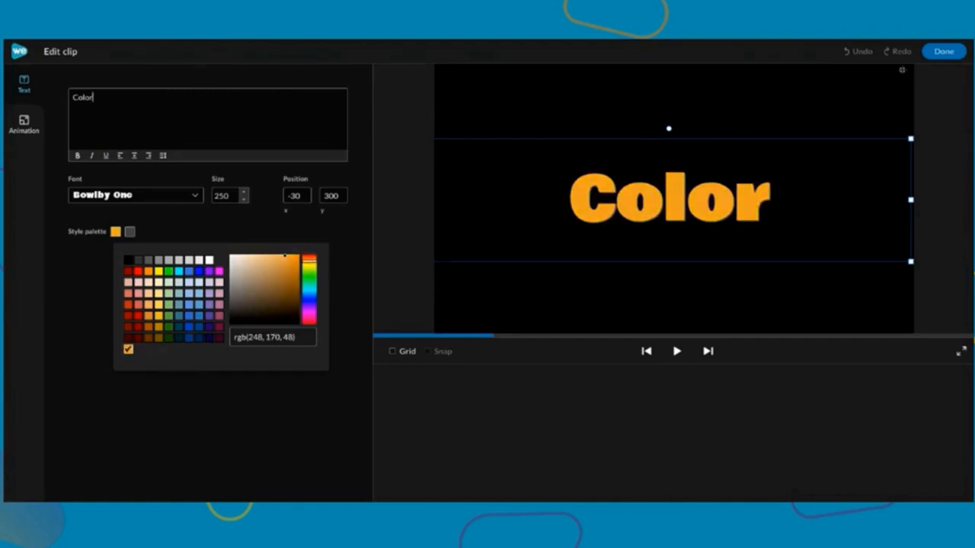
left_click(943, 51)
Recolour the text of the third Color clip yellow, rgb(248, 231, 48), and finish editing it.
double_click(243, 457)
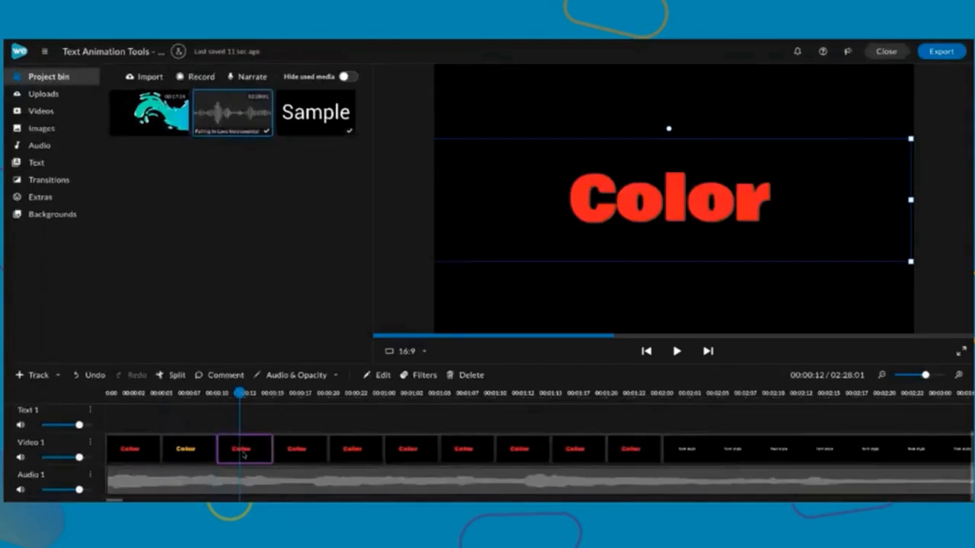
left_click(115, 231)
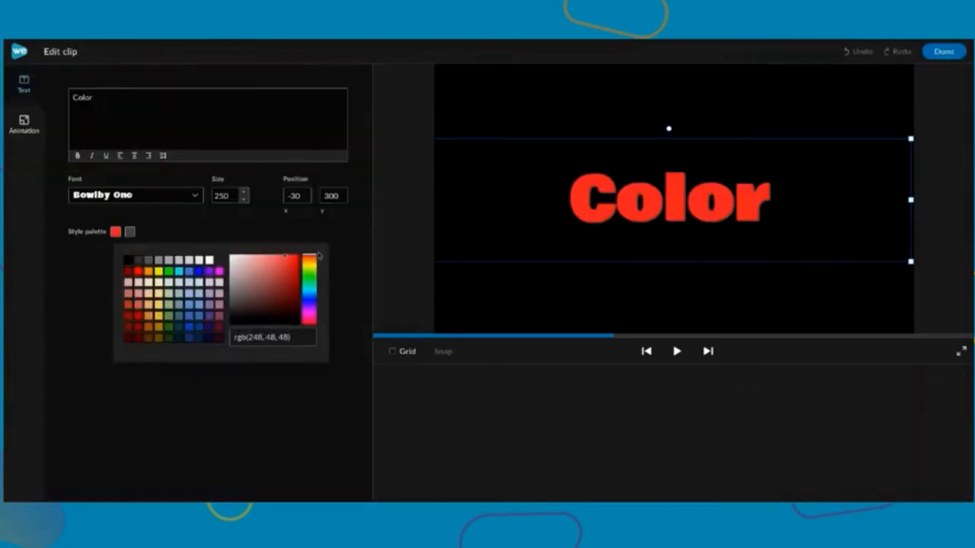
left_click_drag(313, 259, 314, 268)
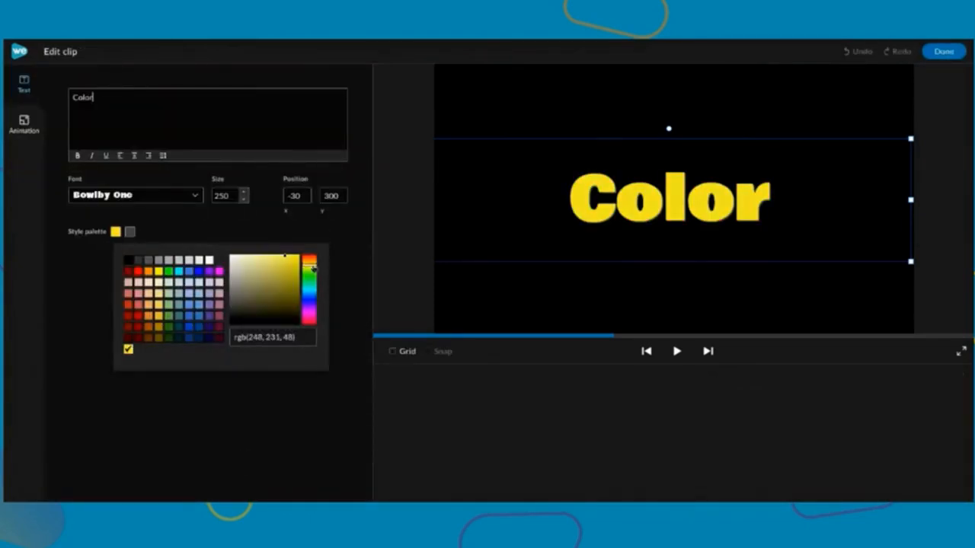
left_click(944, 51)
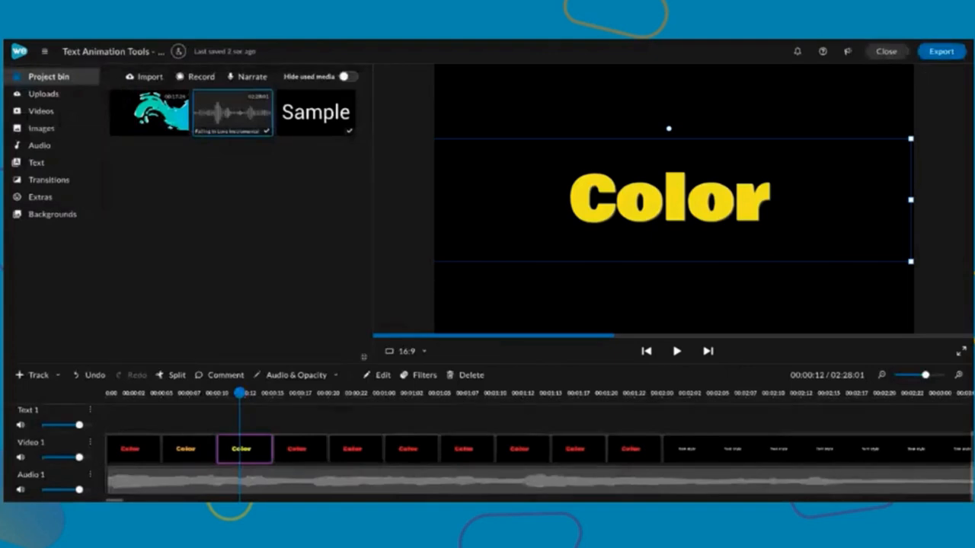
Recolour the text of the fourth Color clip green, rgb(108, 248, 48), and finish editing it.
double_click(302, 441)
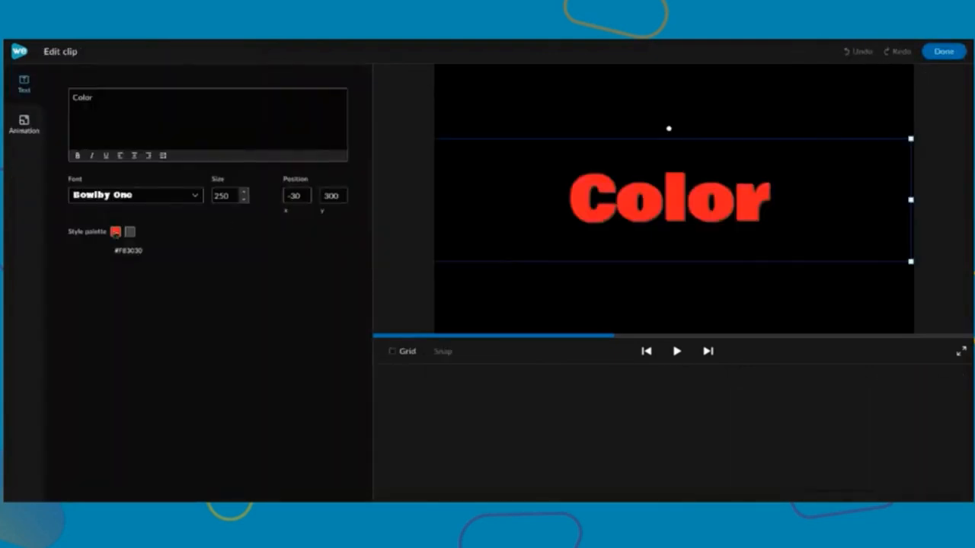
left_click(115, 232)
left_click_drag(312, 260, 313, 280)
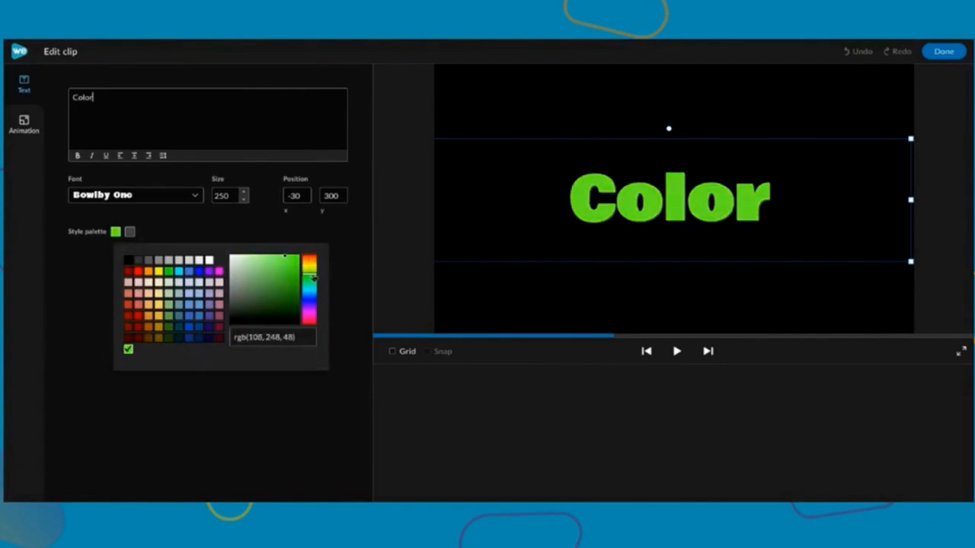
left_click(944, 51)
Recolour the text of the fifth Color clip turquoise green, rgb(48, 248, 163), and finish editing it.
double_click(363, 447)
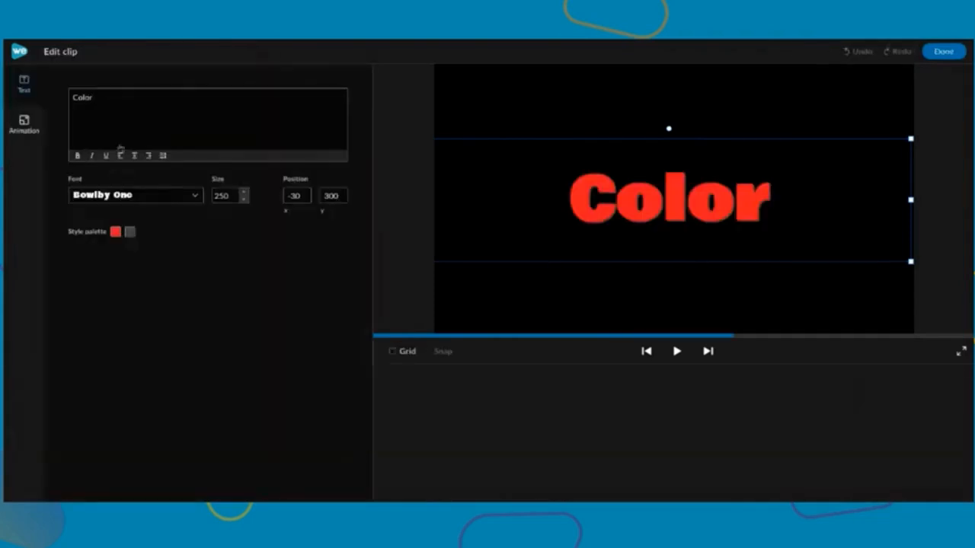
left_click(115, 232)
left_click_drag(308, 258, 310, 288)
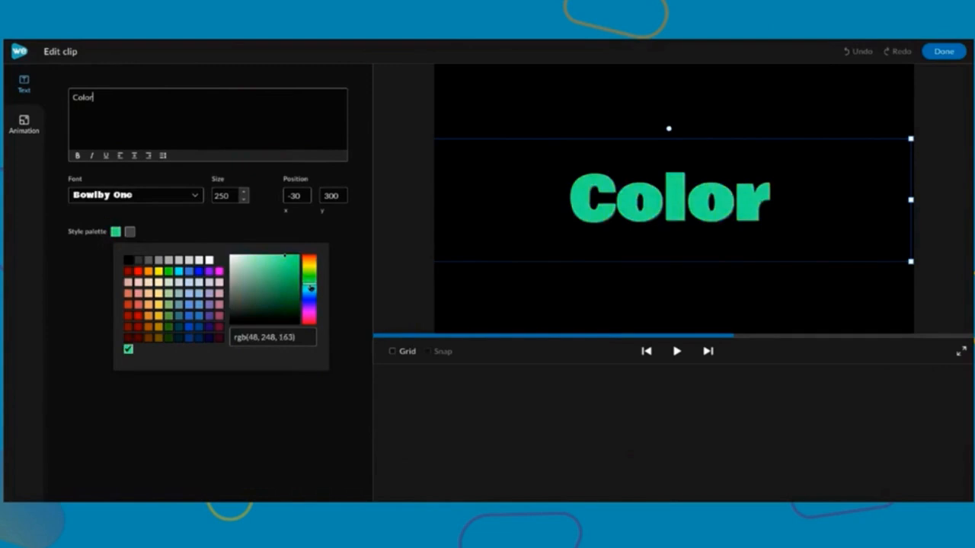
left_click(944, 51)
Recolour the text of the sixth Color clip light blue, rgb(48, 220, 248), and finish editing it.
double_click(417, 454)
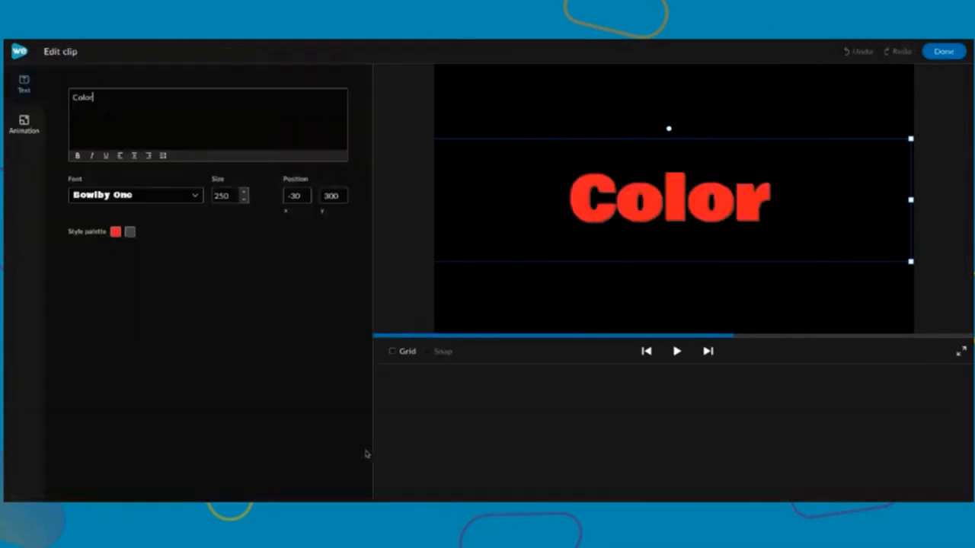
left_click(115, 232)
left_click_drag(317, 302, 317, 295)
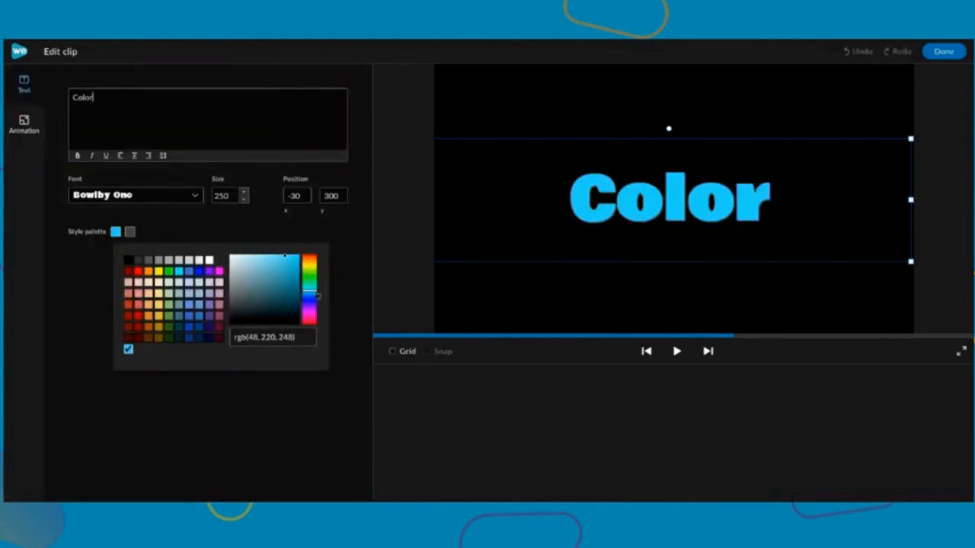
left_click(948, 52)
Recolour the text of the seventh Color clip blue, rgb(48, 98, 248), and finish editing it.
double_click(463, 449)
left_click(115, 232)
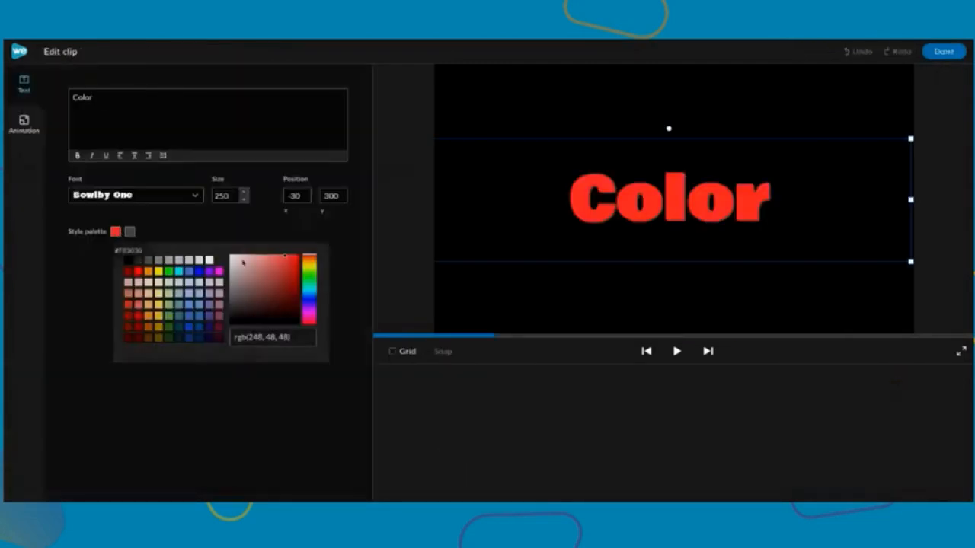
left_click(313, 290)
left_click(313, 302)
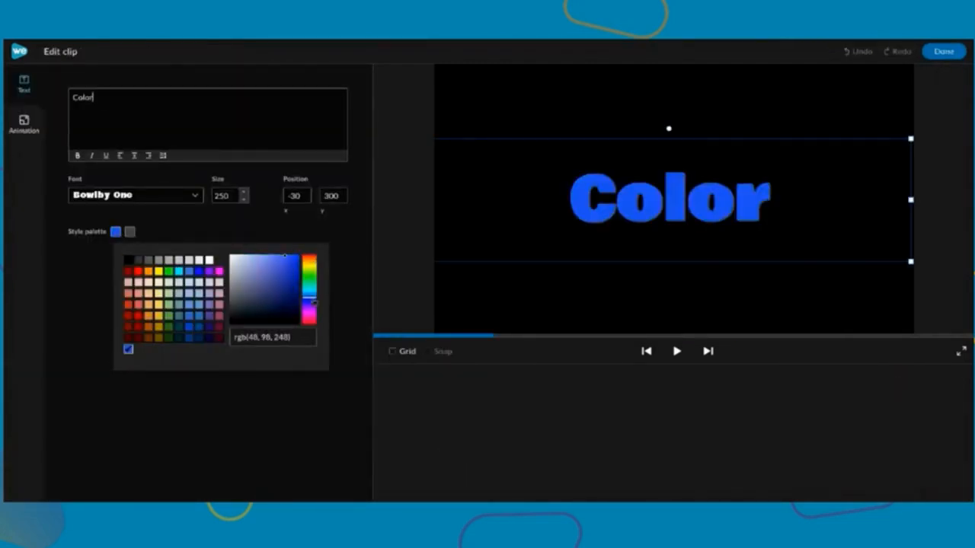
left_click(885, 109)
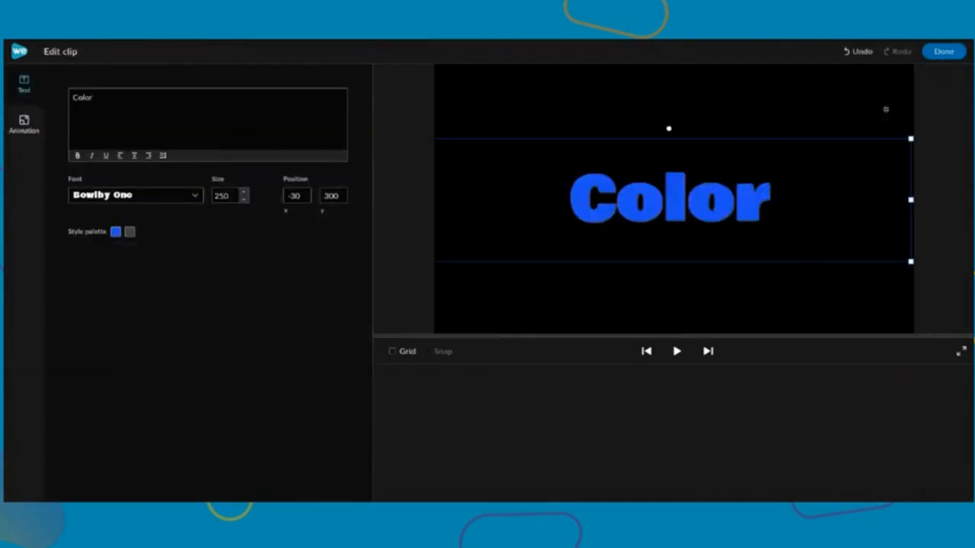
left_click(942, 52)
Recolour the text of the eighth Color clip magenta, rgb(242, 48, 248), and finish editing it.
left_click(524, 449)
double_click(527, 448)
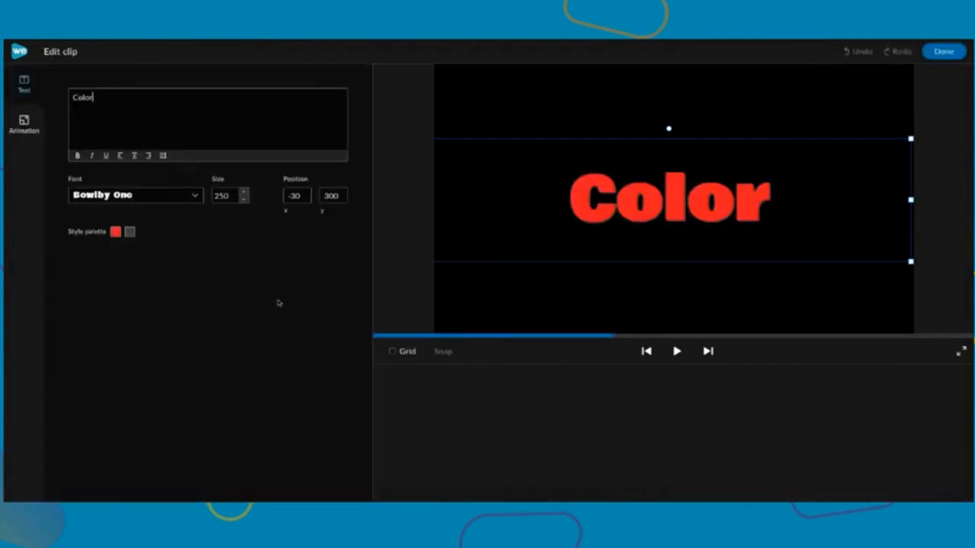
left_click(115, 232)
left_click_drag(308, 257, 308, 316)
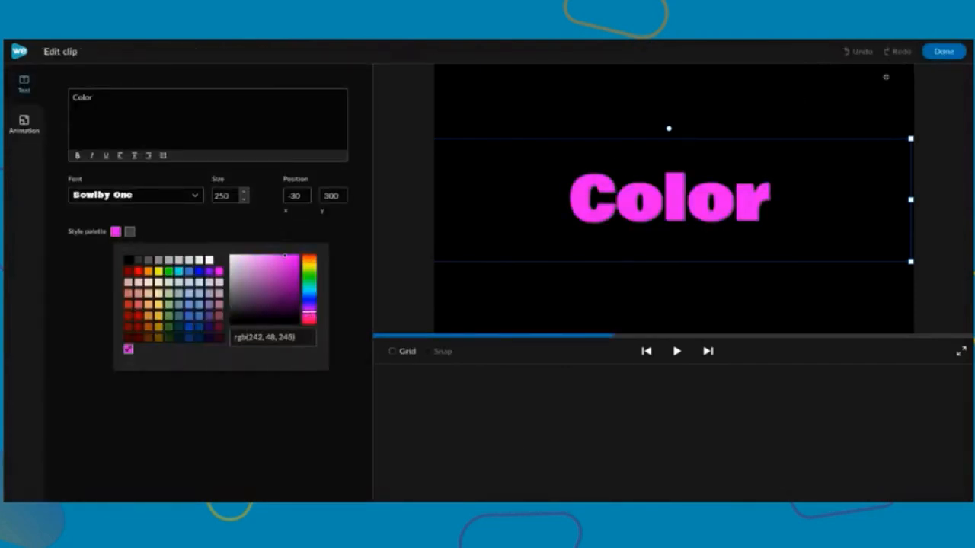
left_click(943, 52)
Recolour the text of the ninth Color clip pink, rgb(248, 48, 158), and finish editing it.
double_click(572, 450)
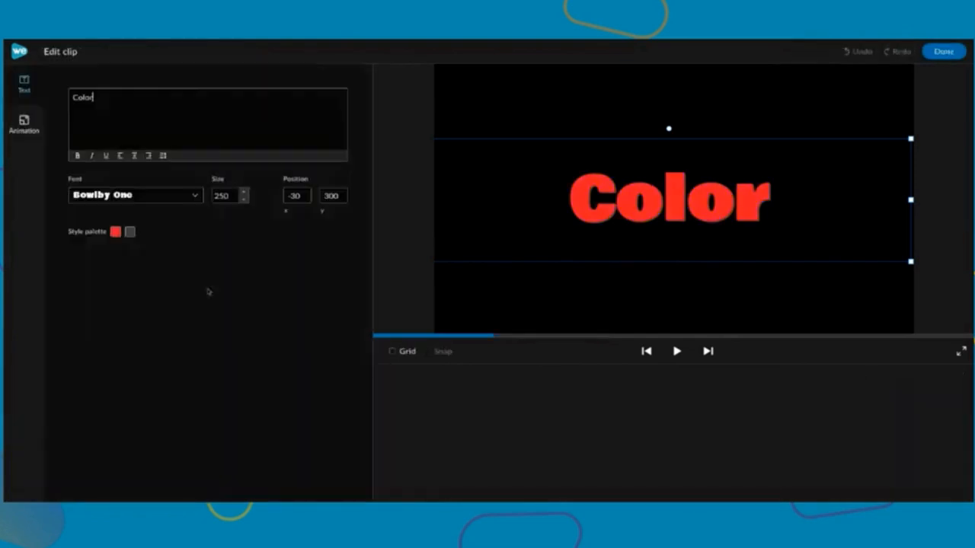
left_click(115, 232)
left_click_drag(309, 263, 309, 318)
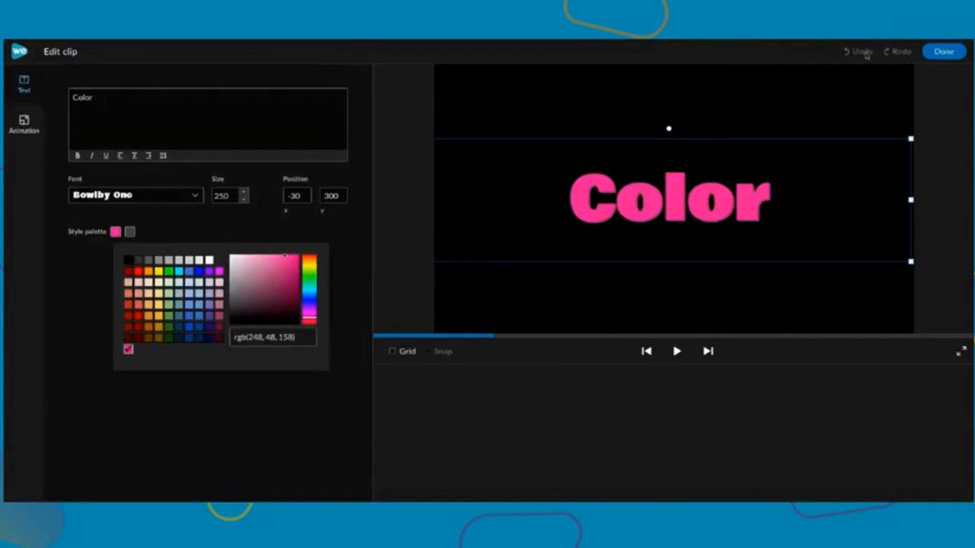
left_click(943, 52)
Recolour the text of the tenth Color clip pinkish red, rgb(248, 48, 114), and finish editing it.
double_click(639, 449)
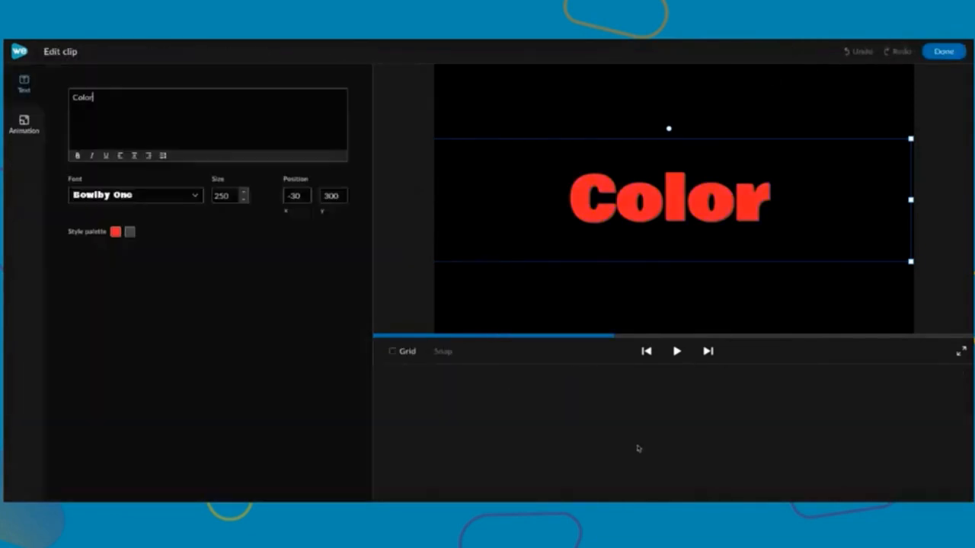
left_click(115, 232)
left_click_drag(311, 257, 312, 323)
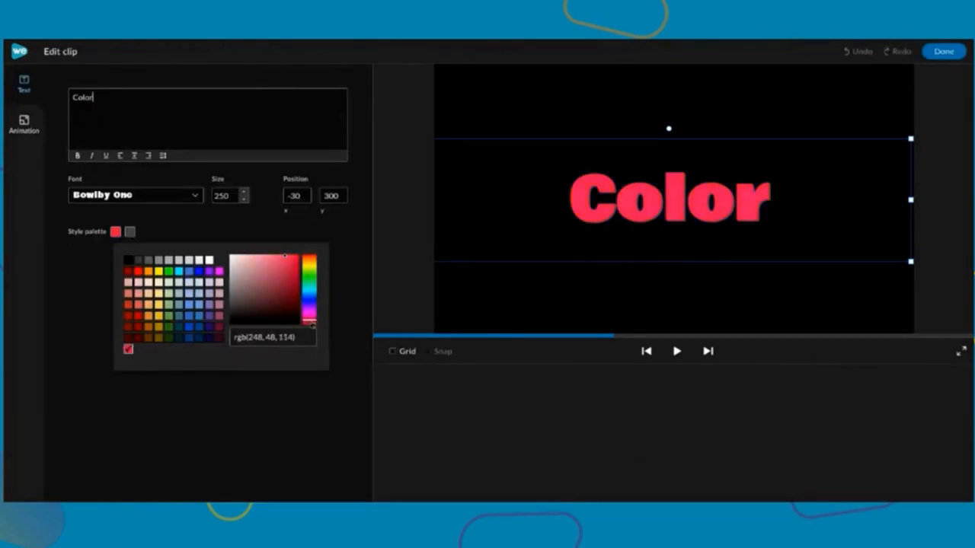
left_click(945, 51)
Play the colour-changing sequence from the start of the timeline, then select the last Color clip on Video 1.
left_click_drag(259, 399, 28, 393)
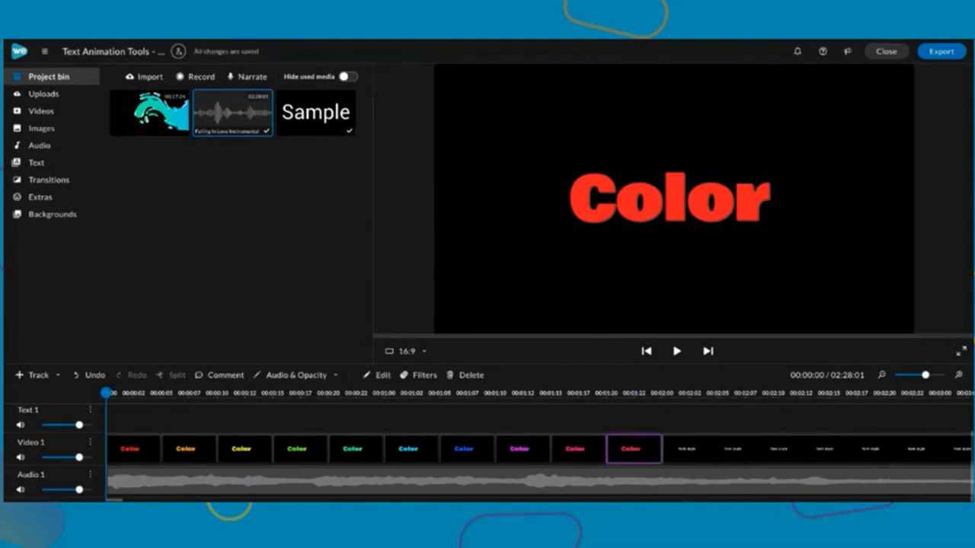
key("space")
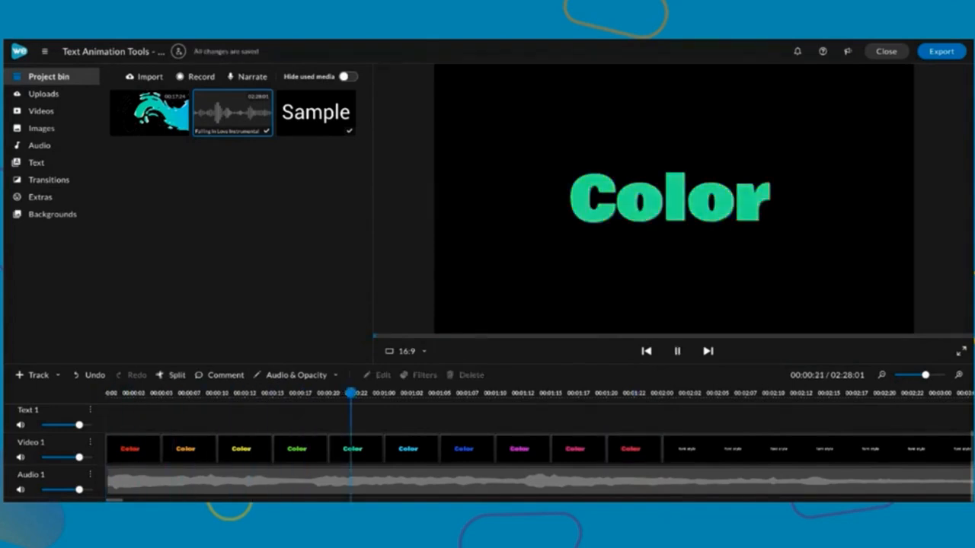
left_click(435, 449)
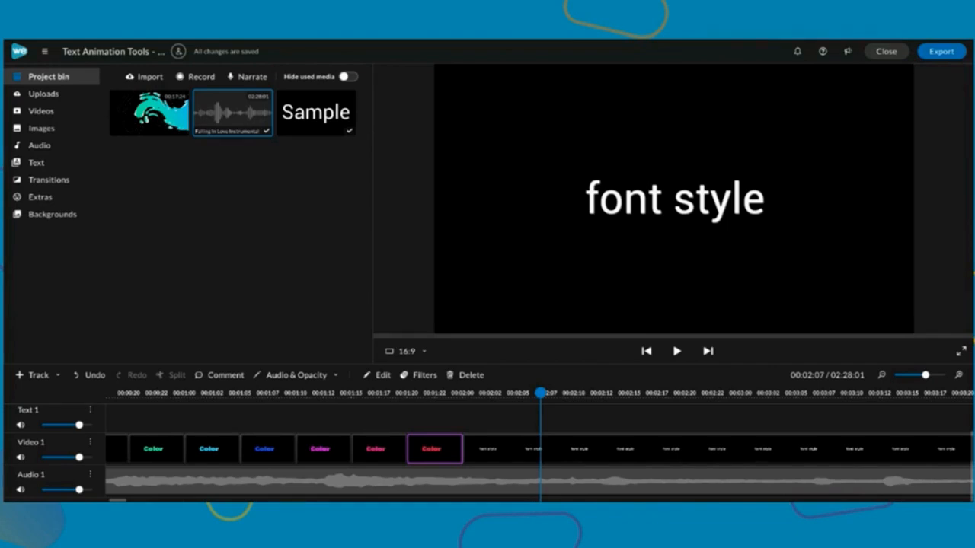
Enlarge the timeline area and select all ten Color clips on Video 1, then clear the selection.
left_click_drag(582, 364, 579, 318)
scroll(335, 375, "left", 5)
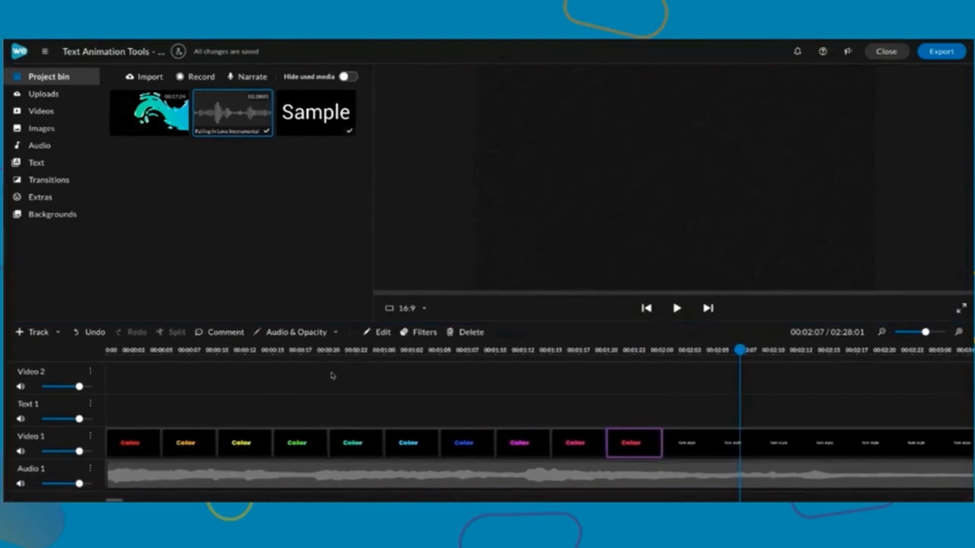
left_click_drag(629, 404, 142, 451)
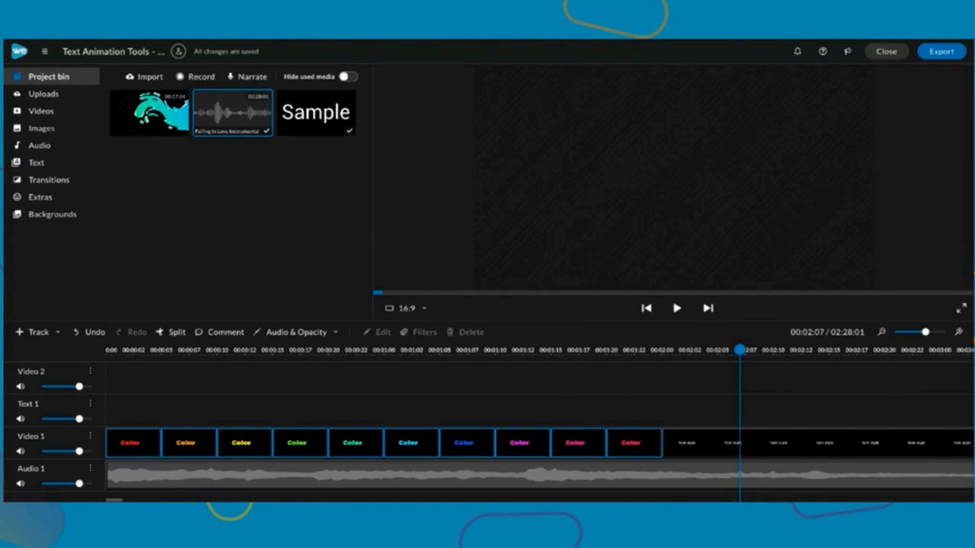
left_click(618, 404)
Open the font style clip after the last Color clip for editing and set its font to Bowlby One.
left_click_drag(632, 351, 662, 350)
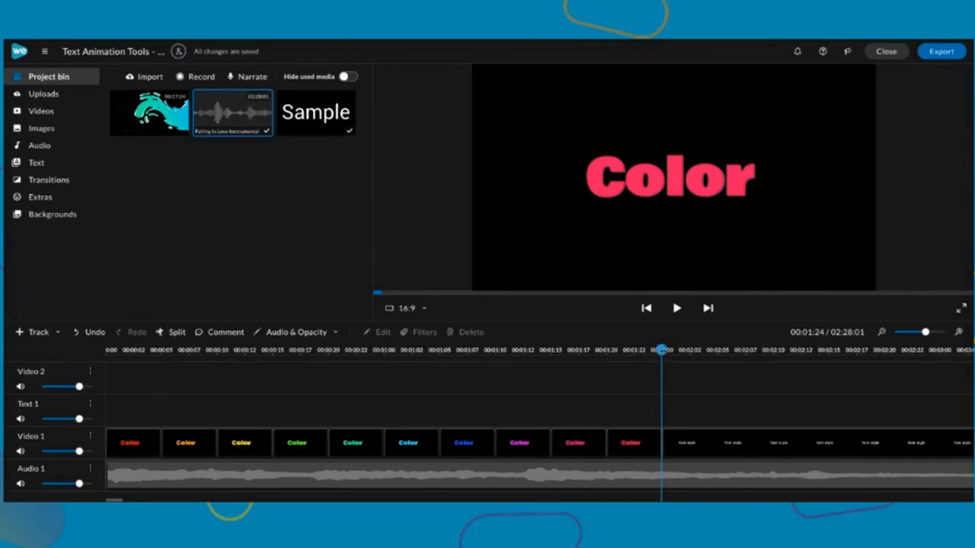
left_click_drag(662, 350, 683, 350)
scroll(725, 416, "right", 1)
scroll(725, 416, "right", 4)
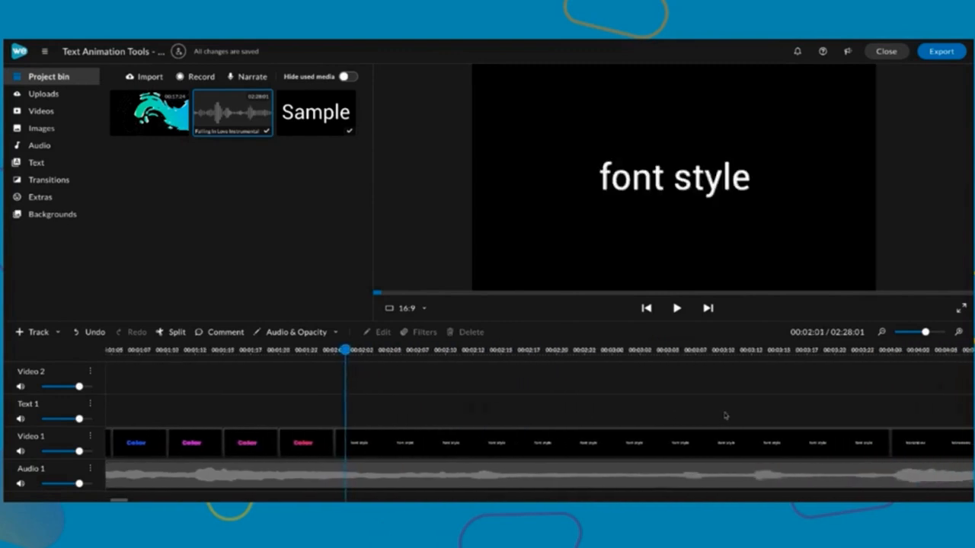
left_click(614, 455)
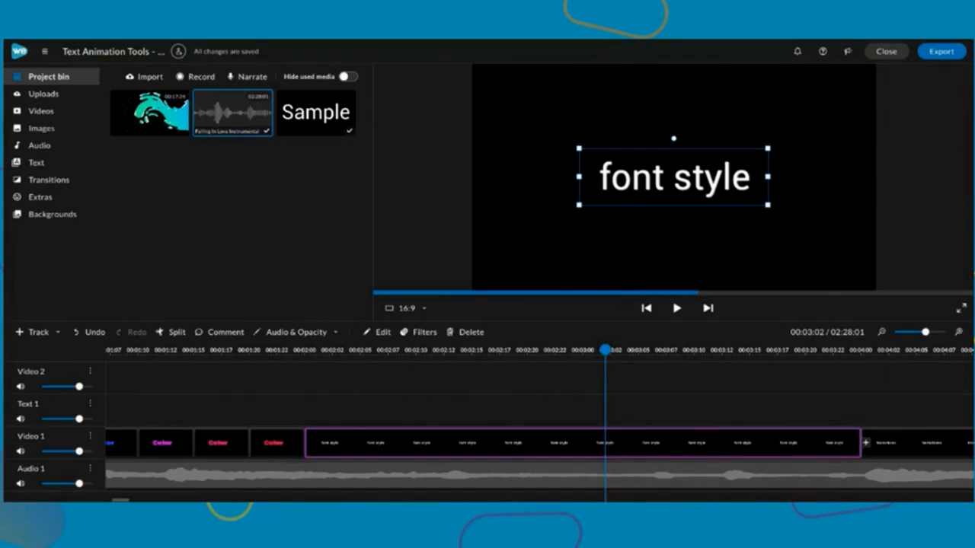
double_click(592, 447)
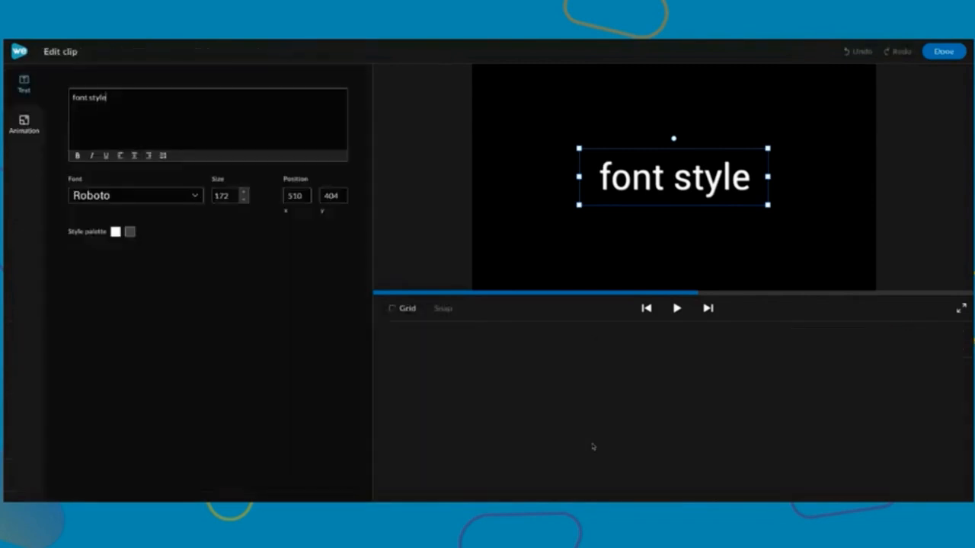
left_click(194, 198)
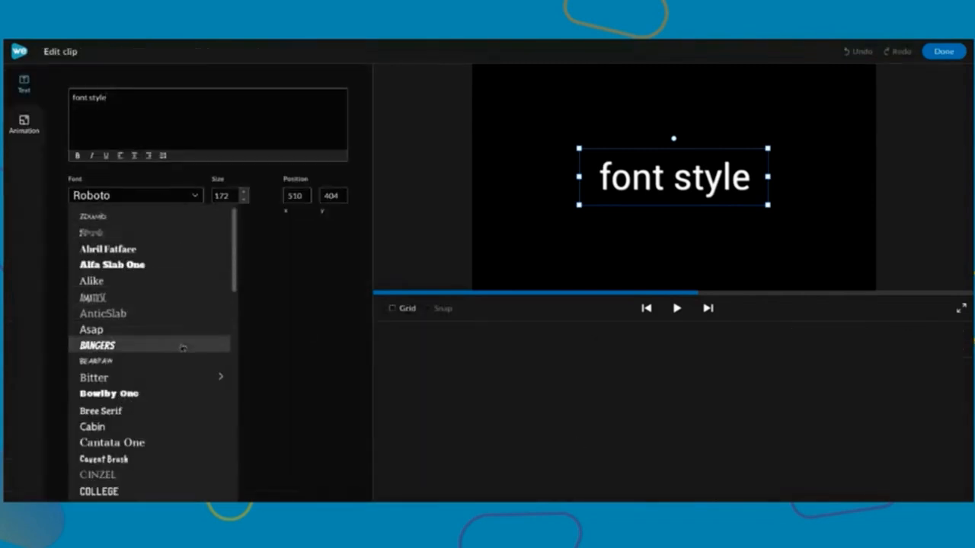
left_click(195, 393)
Set the font style text size to 250 and stretch its text box across the full frame width.
double_click(227, 194)
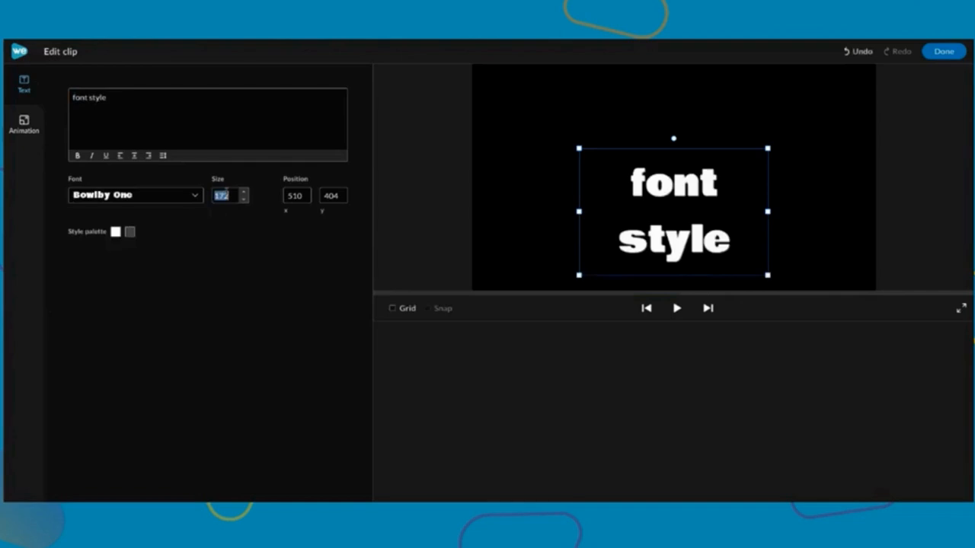
type("250")
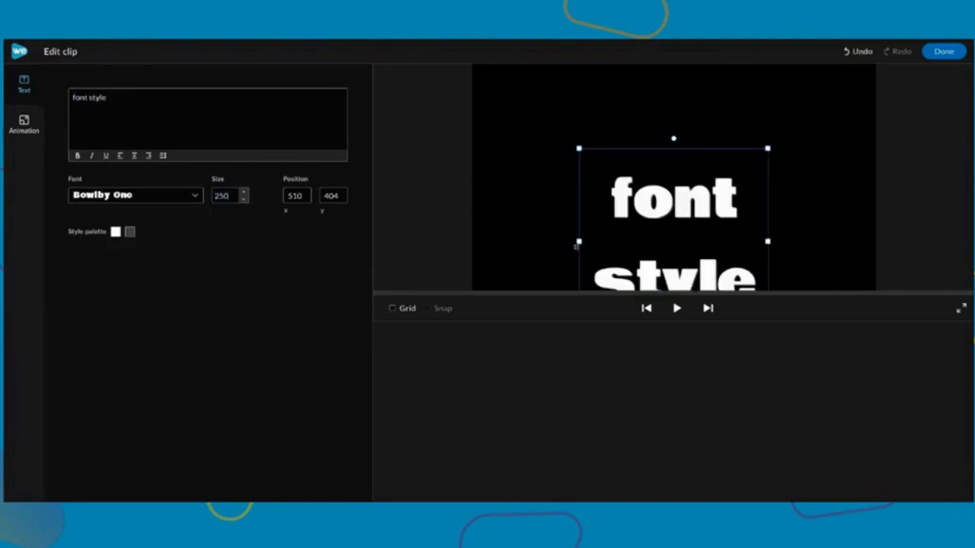
left_click_drag(581, 240, 472, 240)
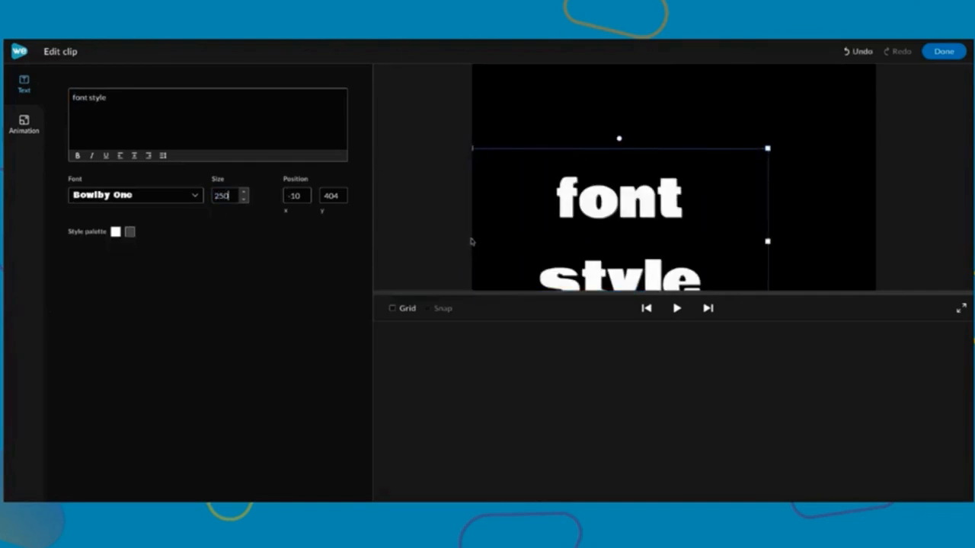
left_click_drag(768, 241, 877, 236)
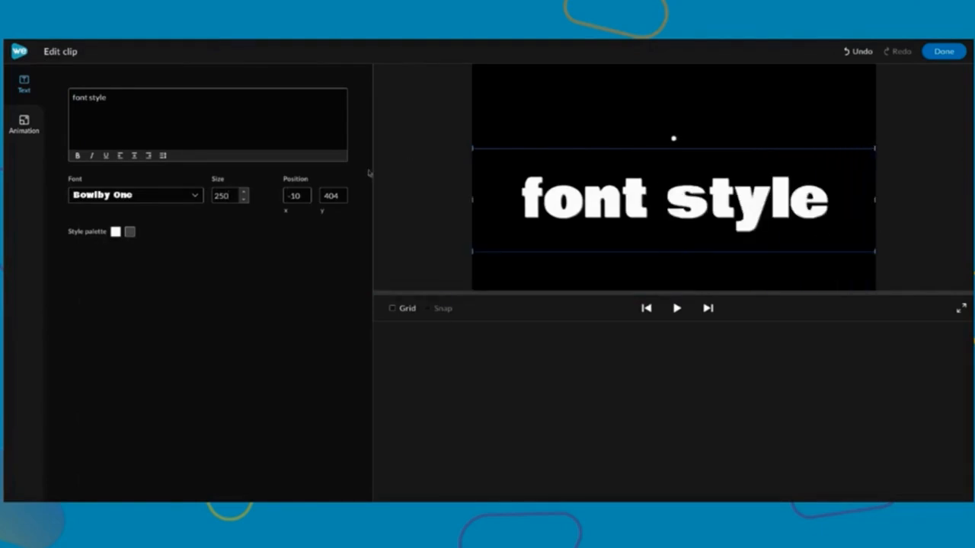
Centre the font style text vertically against the grid with y position 290, hide the grid, and finish editing.
left_click(392, 309)
left_click_drag(728, 227, 730, 203)
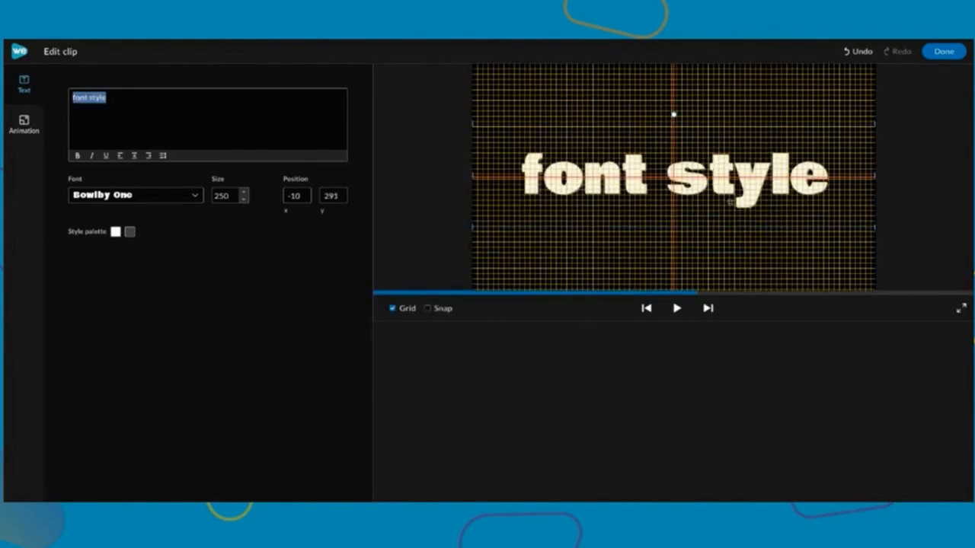
left_click(341, 193)
key("BackSpace")
type("0")
left_click(298, 263)
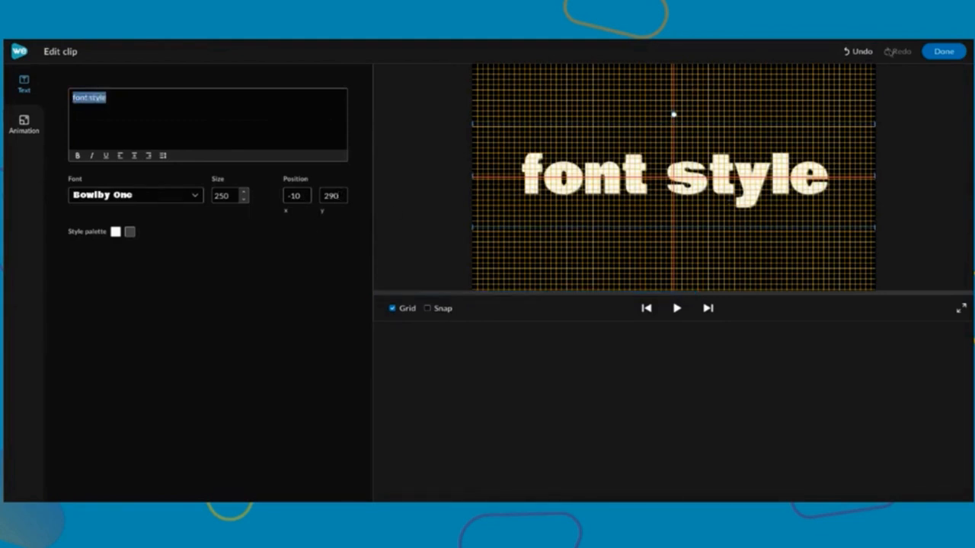
left_click(392, 310)
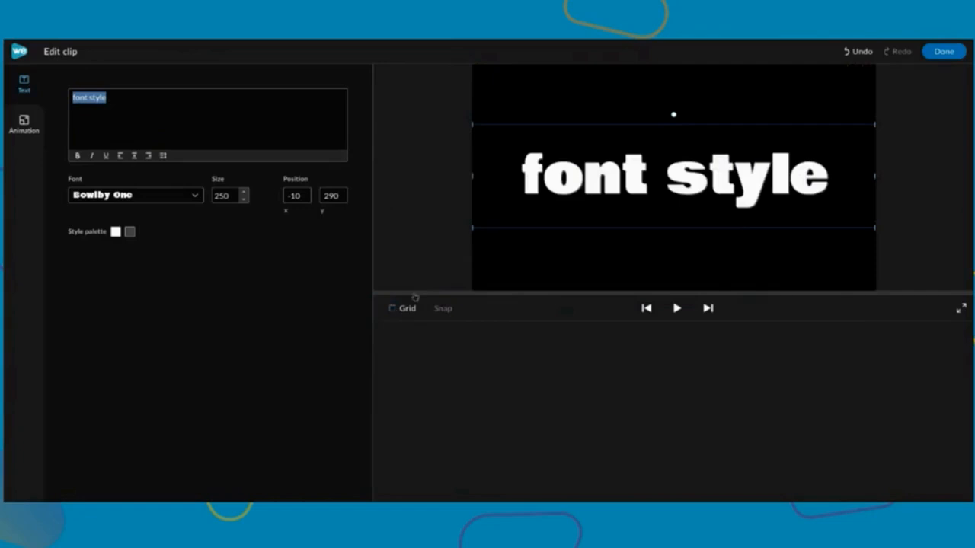
left_click(944, 51)
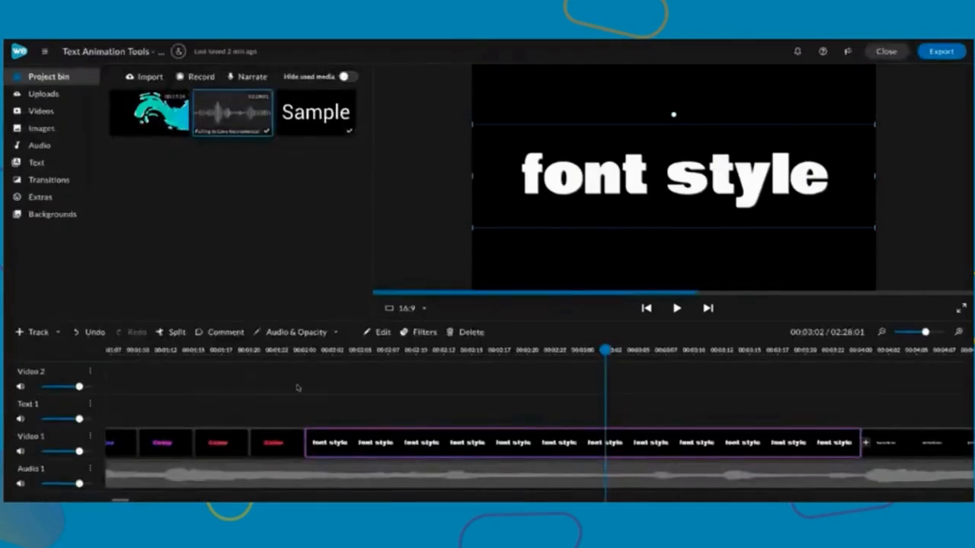
Split the font style clip on Video 1 at 00:02:10 and again at 00:02:20.
left_click_drag(307, 351, 416, 350)
key("s")
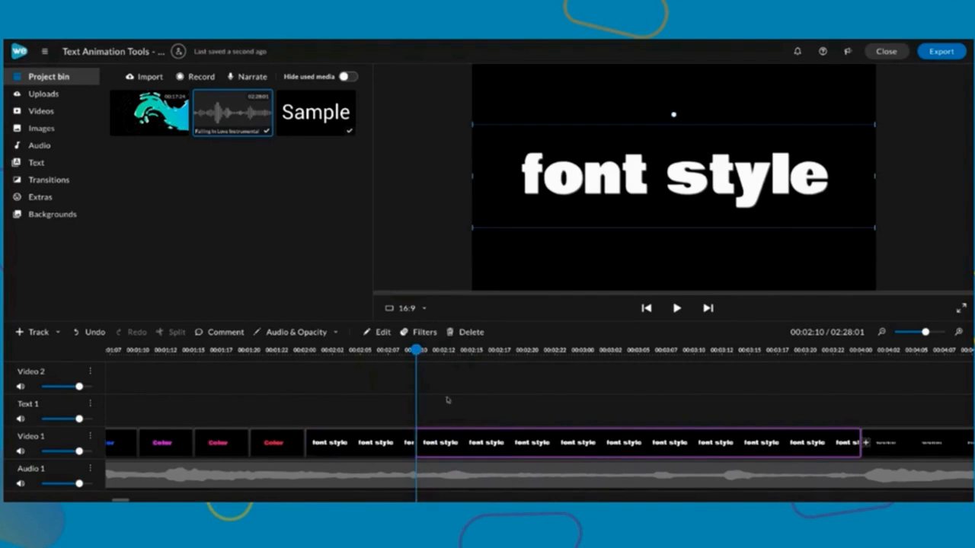
left_click_drag(416, 350, 531, 351)
key("s")
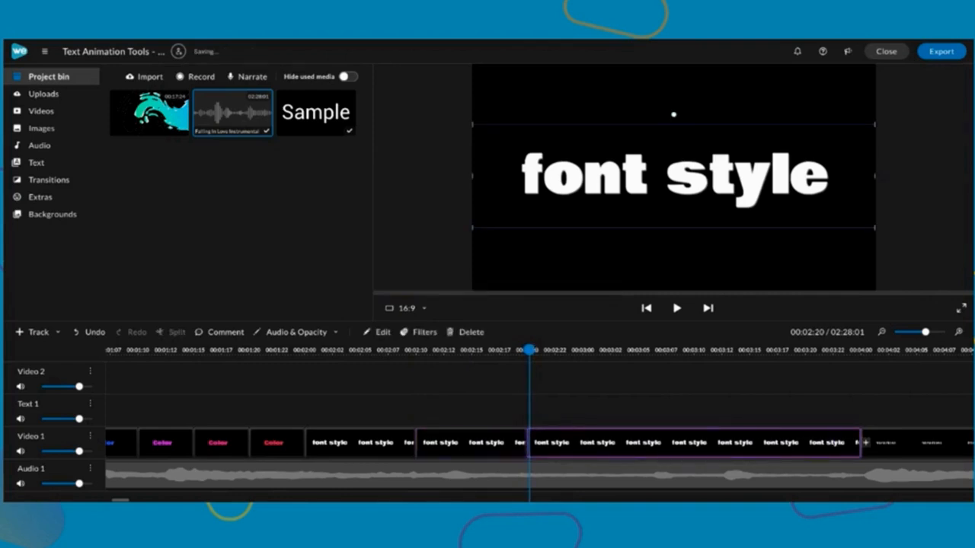
Split the remaining long font style clip at about 00:03:05 and again at 00:03:14.
left_click_drag(531, 350, 749, 350)
left_click(644, 444)
key("s")
left_click(743, 451)
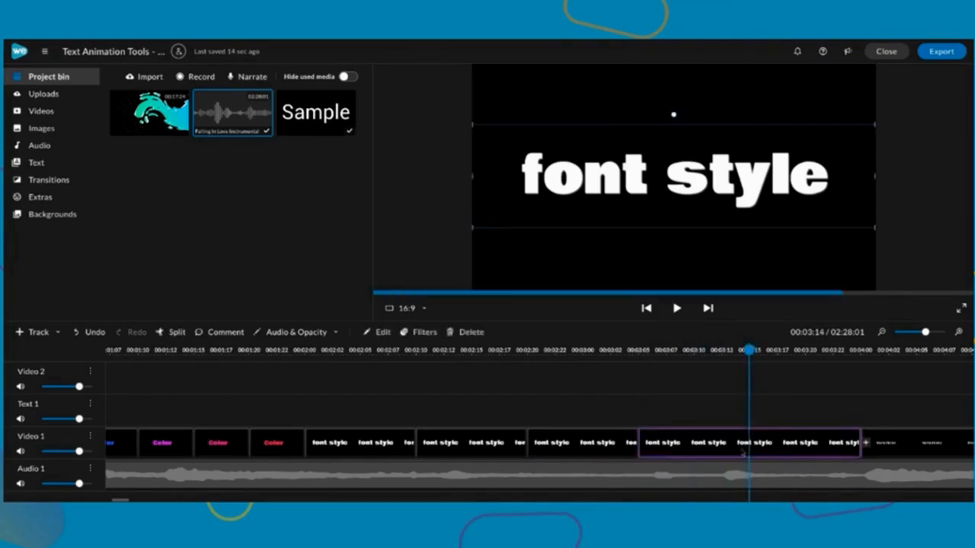
left_click(176, 333)
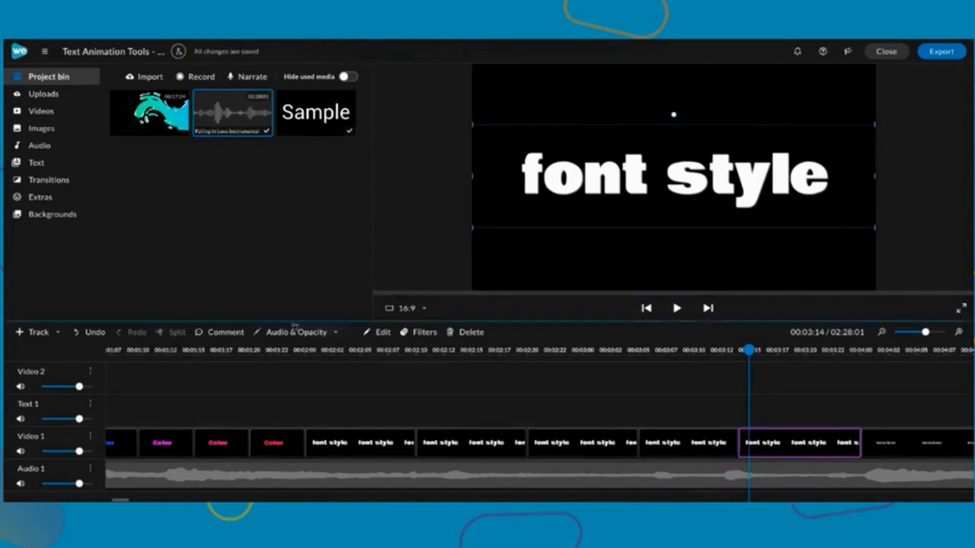
Play the split font style section from the end of the last Color clip to review its timing.
left_click(302, 351)
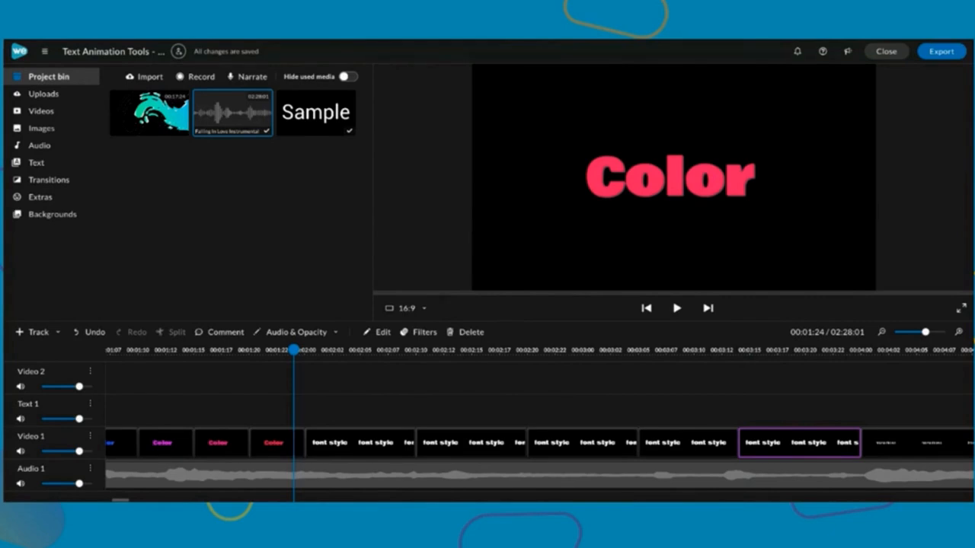
key("space")
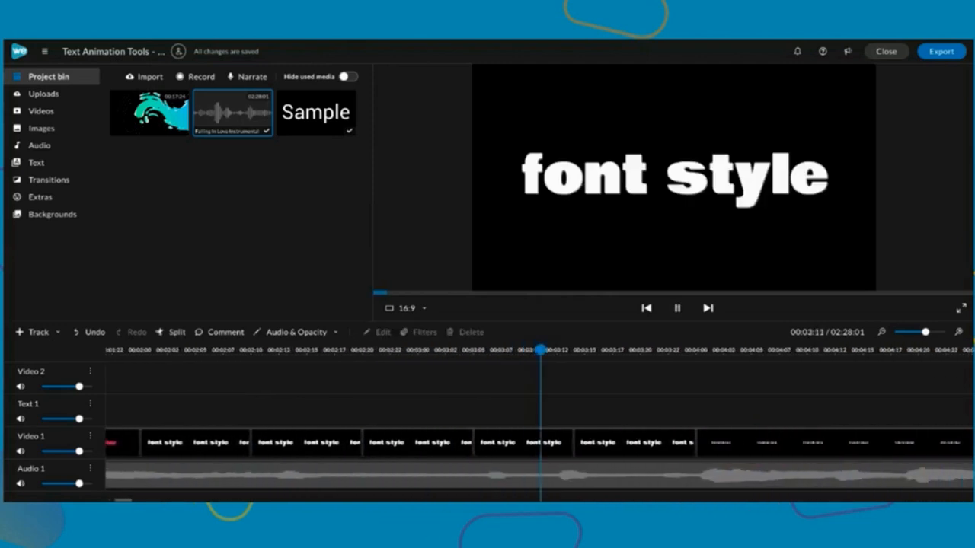
key("space")
scroll(211, 436, "left", 2)
scroll(213, 426, "left", 2)
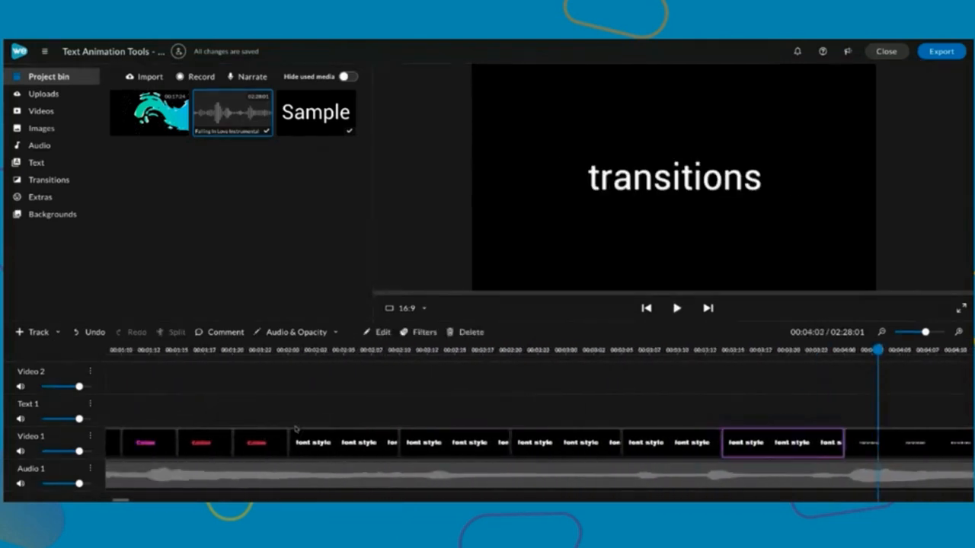
Delete the last three font style pieces from Video 1, keeping the first two.
left_click_drag(283, 352, 450, 352)
left_click(455, 444)
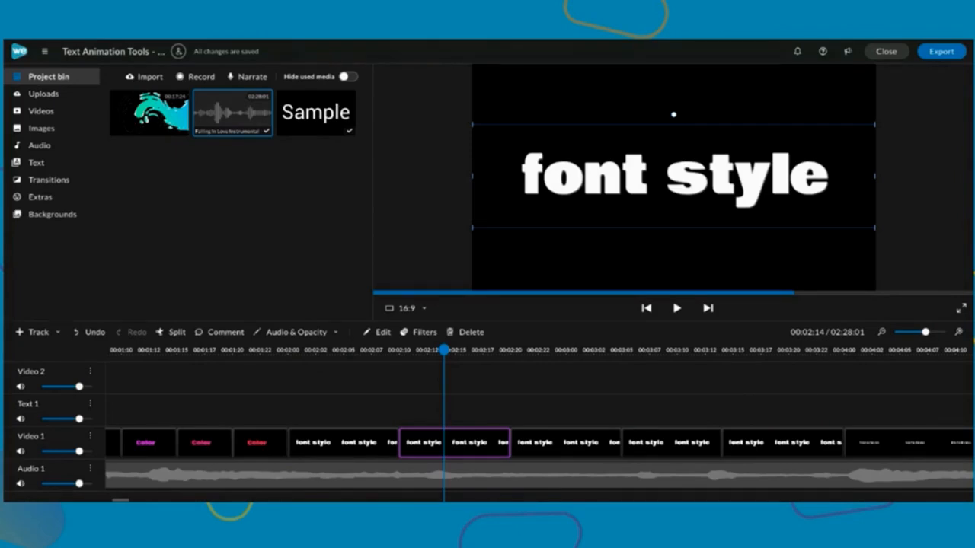
left_click_drag(553, 405, 755, 446)
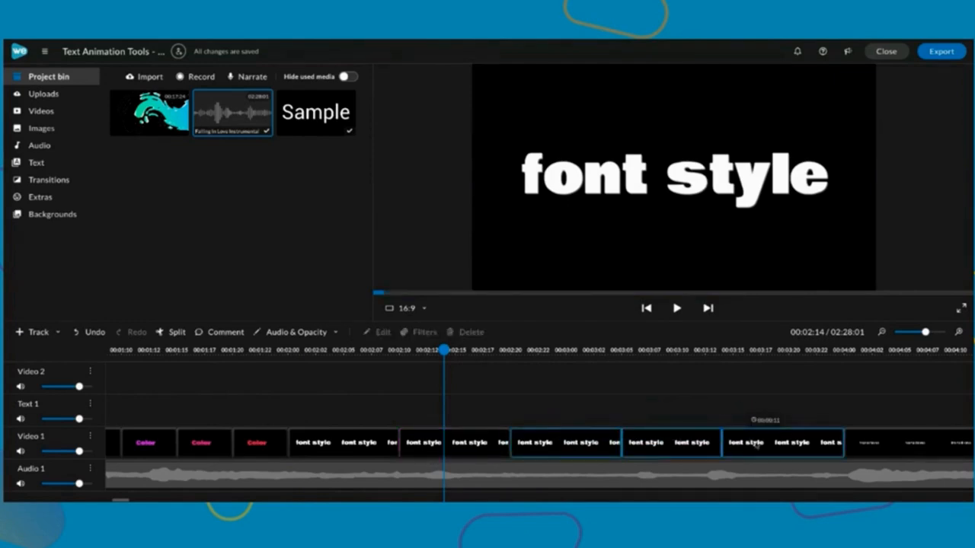
key("Delete")
Make the text of the second font style clip italic and finish editing it.
left_click(437, 443)
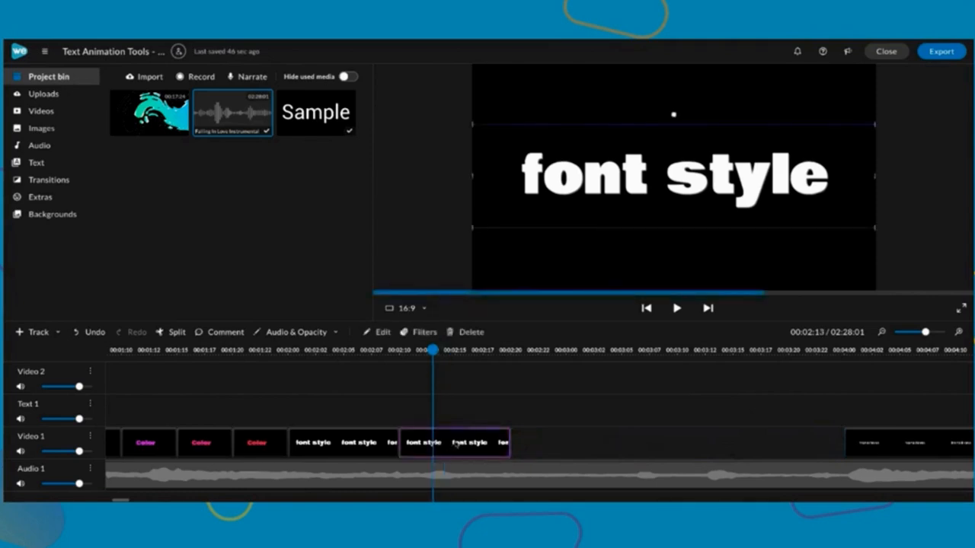
double_click(457, 446)
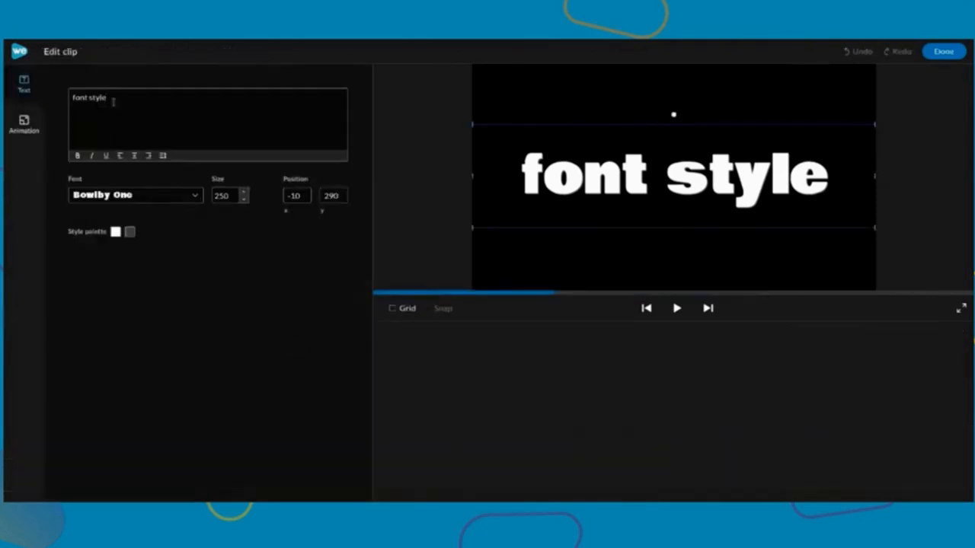
left_click_drag(113, 102, 72, 97)
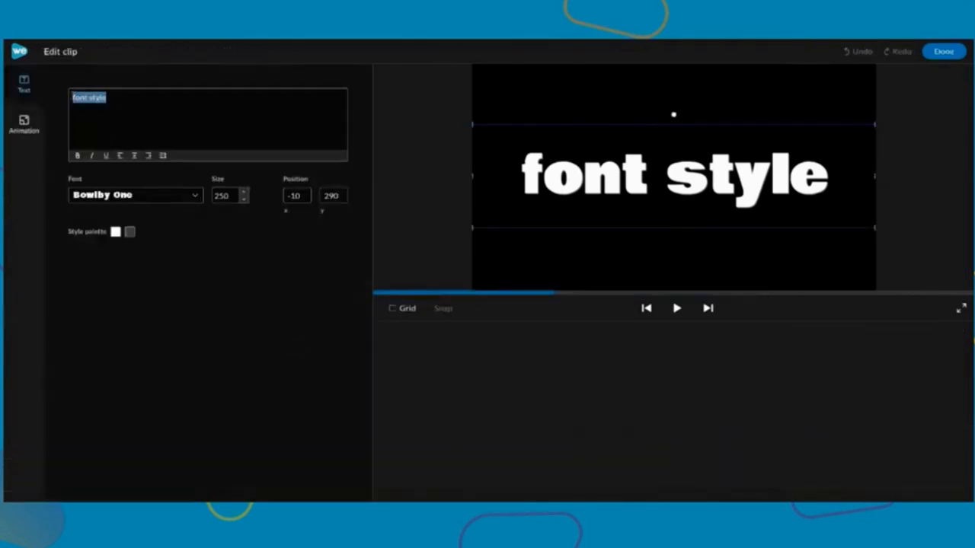
left_click(93, 156)
left_click(943, 51)
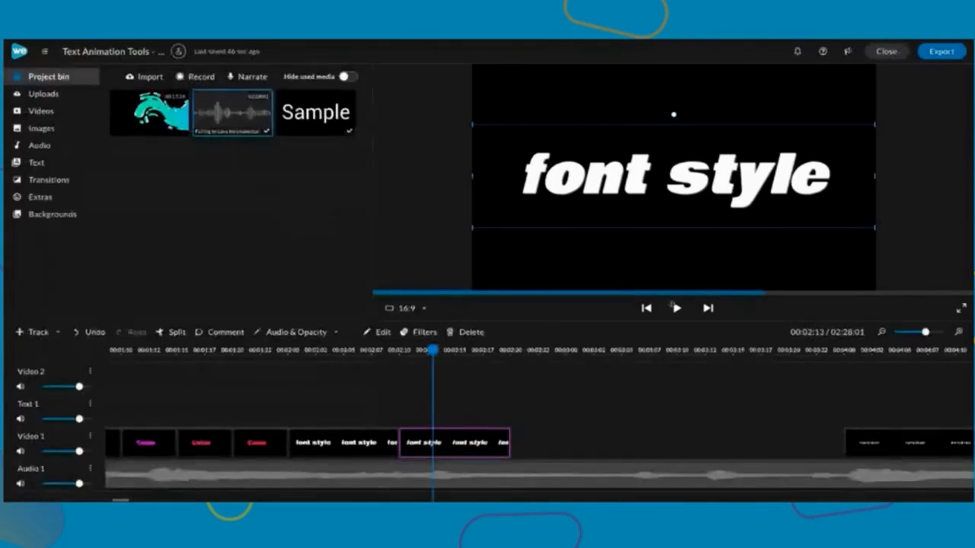
Copy the regular and italic font style clips together and paste them at 00:02:20 on Video 1.
left_click(532, 445)
left_click_drag(533, 444, 357, 441)
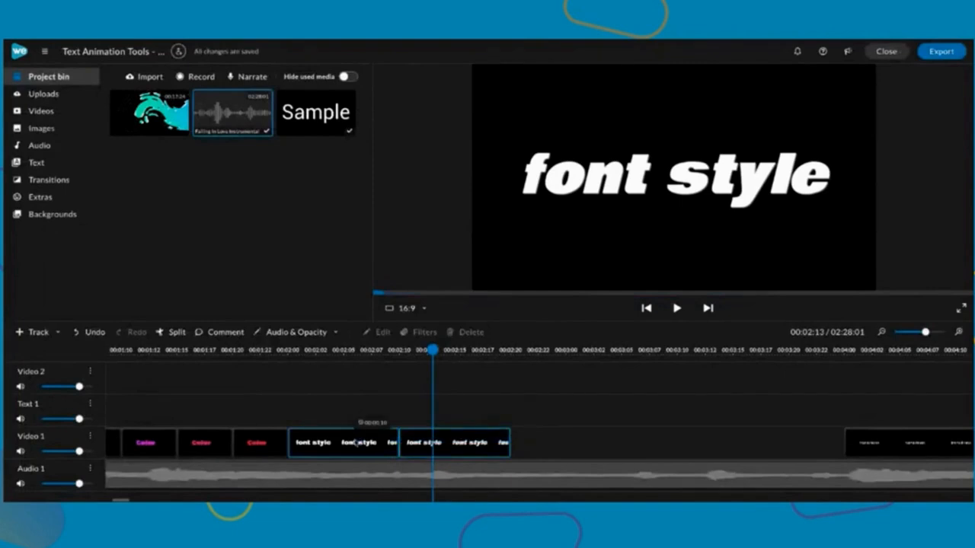
left_click_drag(432, 350, 517, 350)
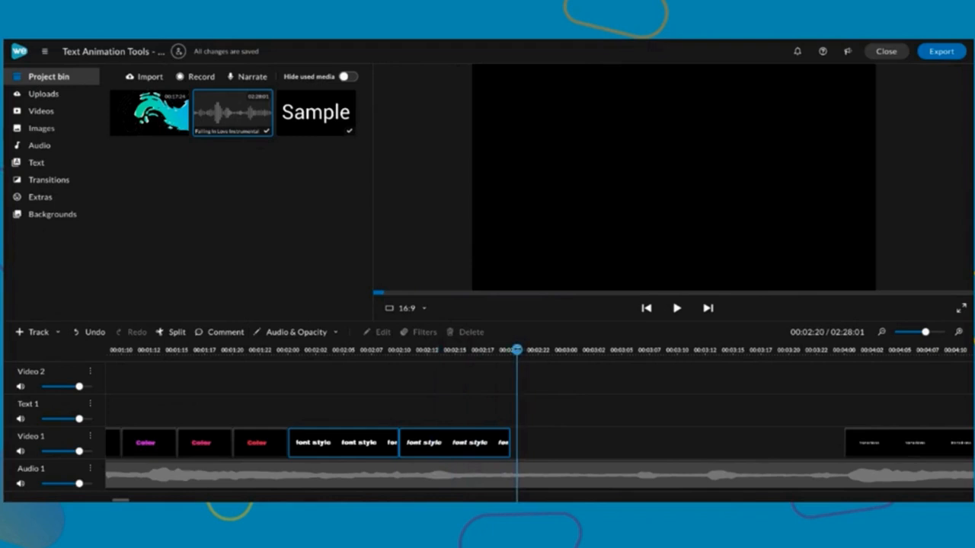
key("ctrl+v")
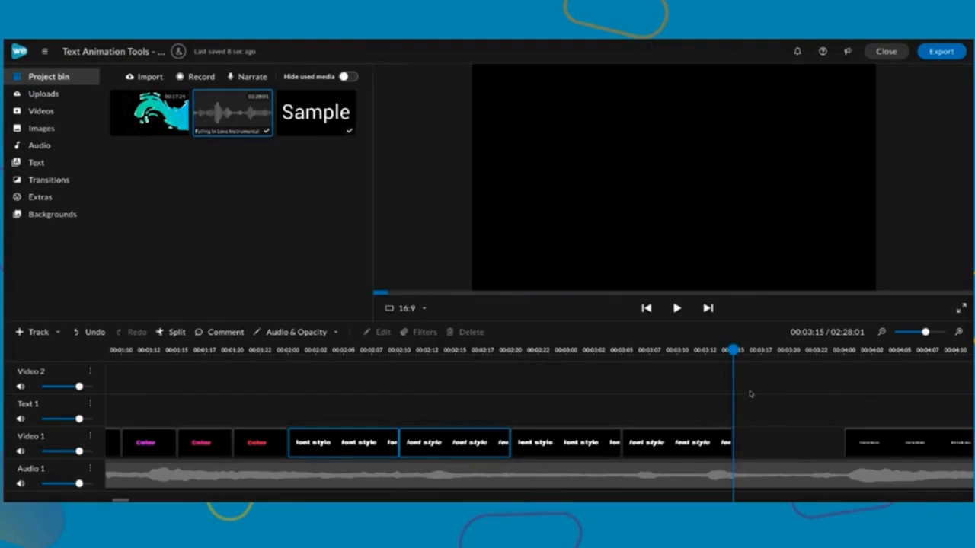
Paste a copy of the regular font style clip at 00:03:15 to fill the gap before the transitions clip.
left_click(564, 449)
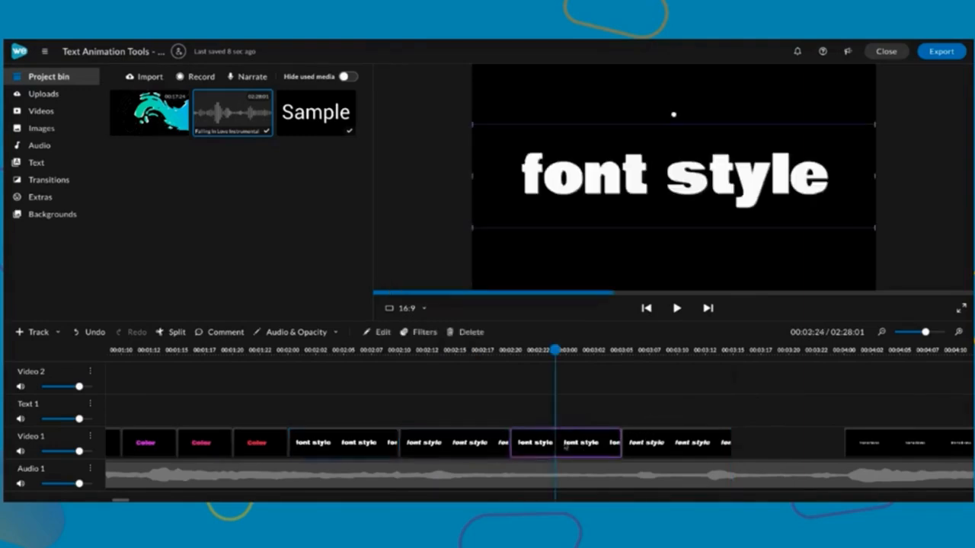
left_click_drag(558, 354, 732, 367)
key("ctrl+v")
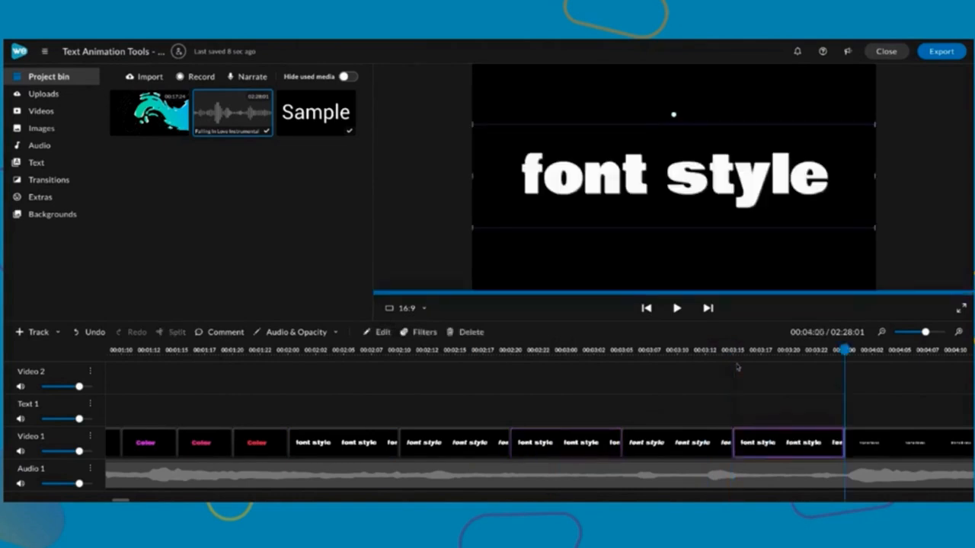
Play the alternating regular and italic font style sequence starting from the last Color clip.
left_click(266, 350)
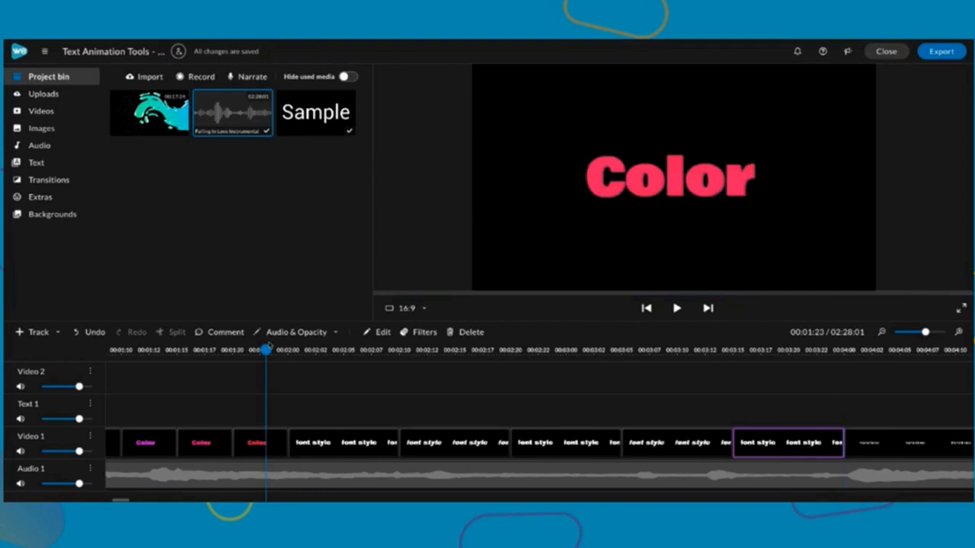
key("space")
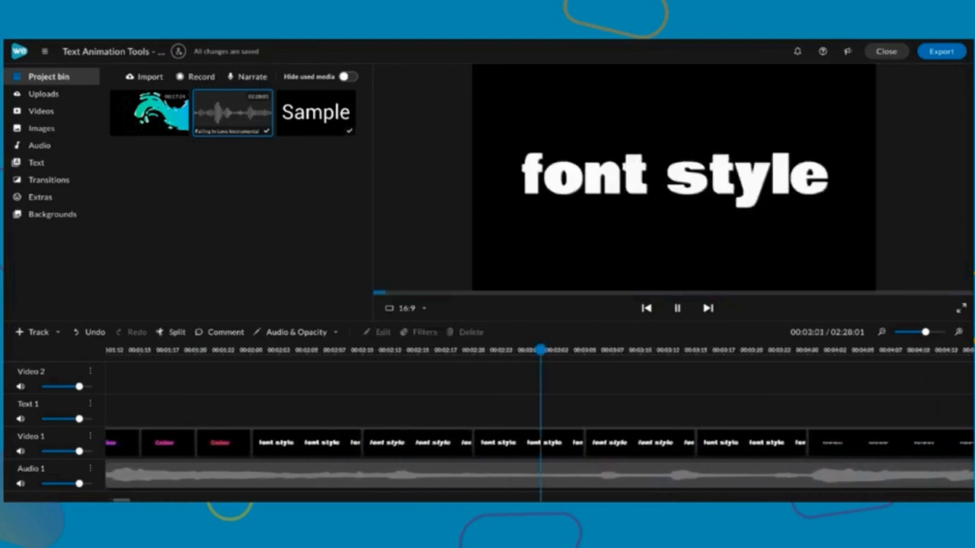
Trim the transitions clip on Video 1 so it starts at 00:04:01 and ends at 00:05:24.
key("space")
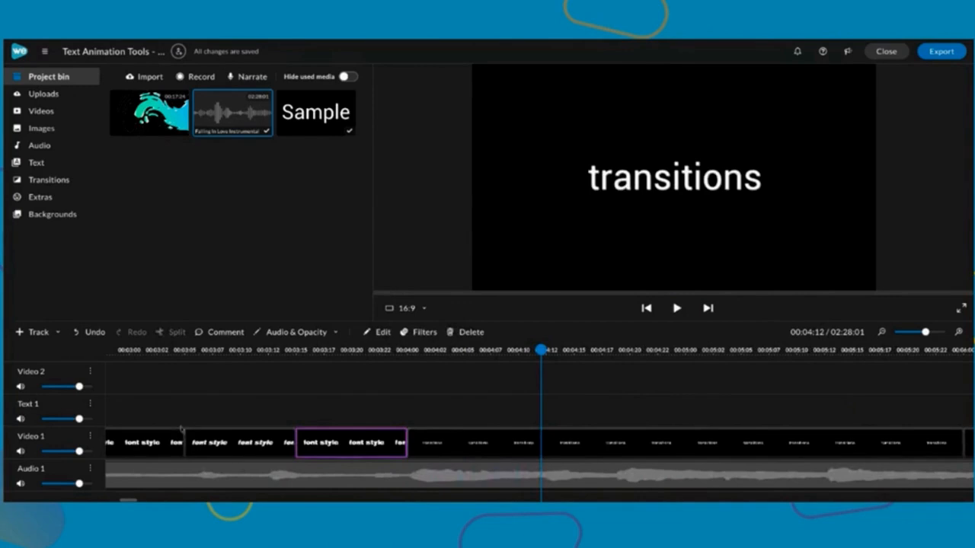
scroll(216, 440, "left", 3)
scroll(320, 442, "right", 5)
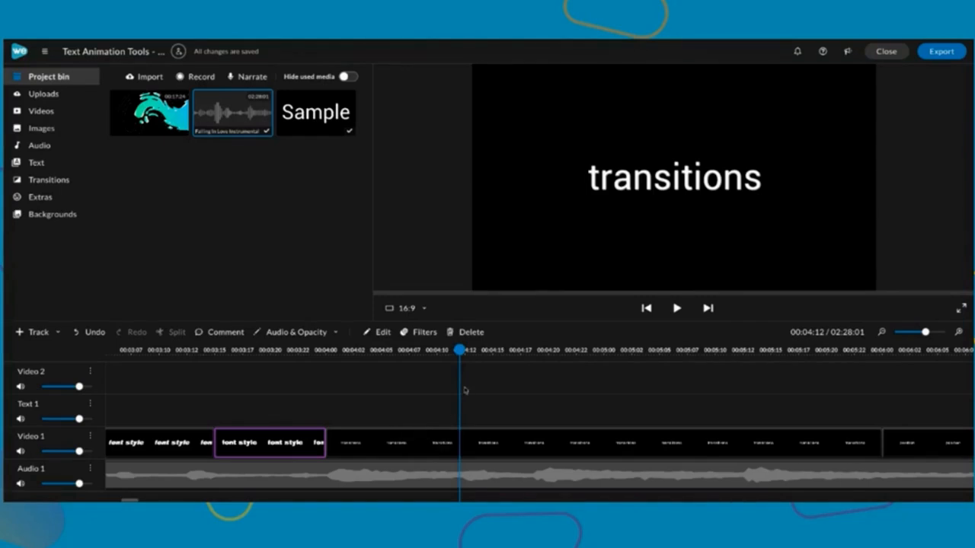
left_click(468, 449)
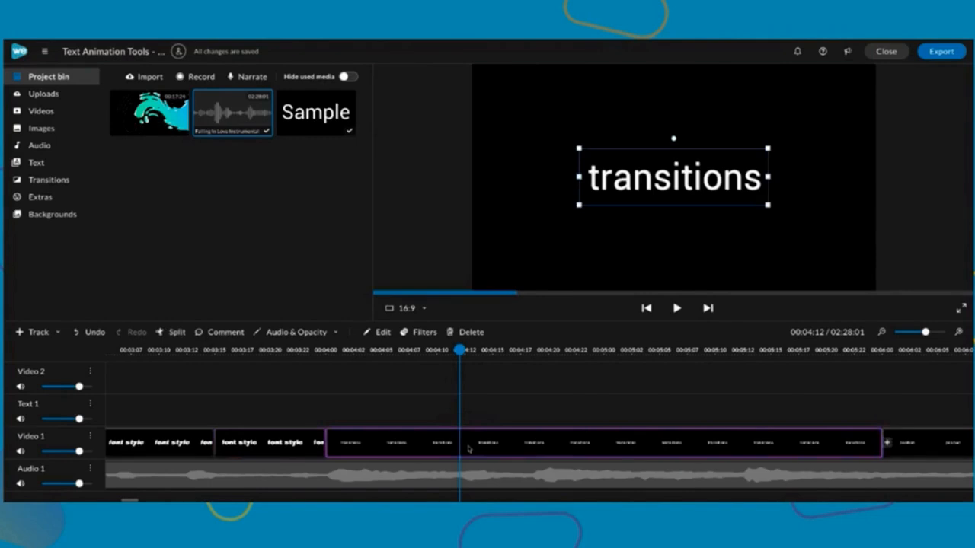
left_click_drag(329, 442, 342, 445)
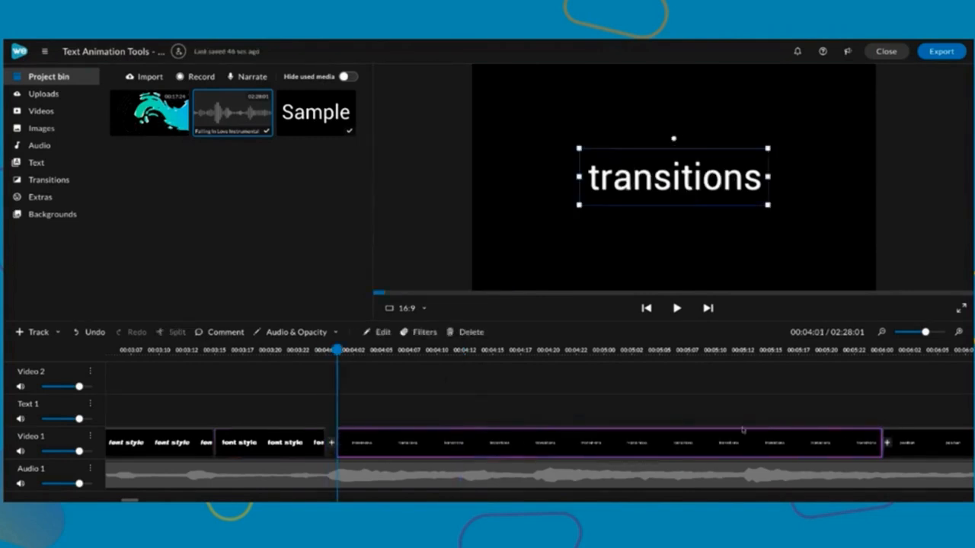
left_click_drag(881, 442, 871, 443)
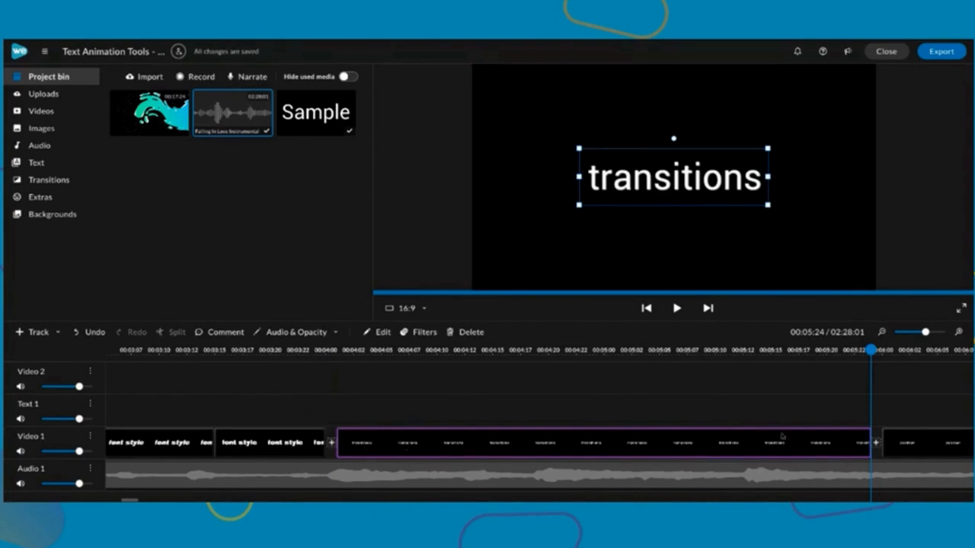
Set the transitions clip's text font to Bowlby One and widen its text box to span the full frame width.
double_click(593, 451)
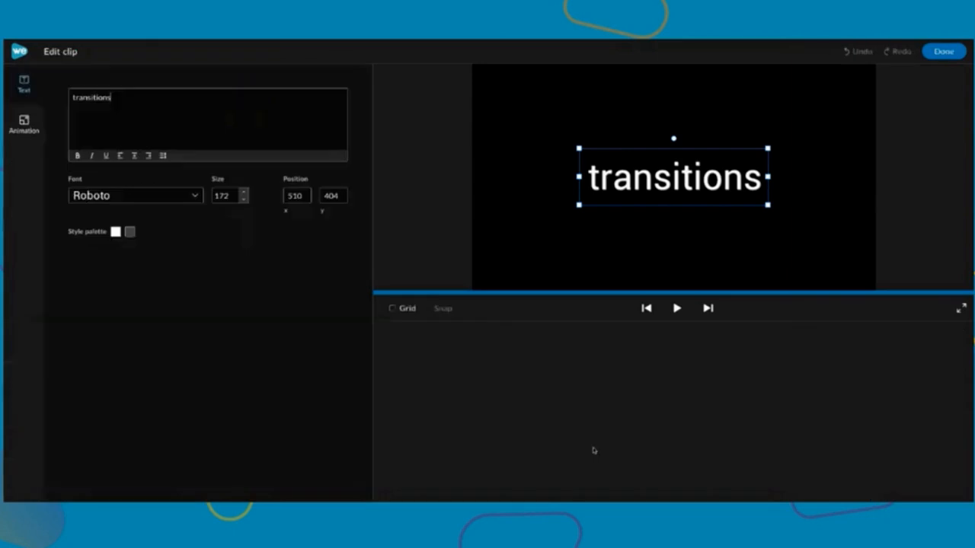
left_click(185, 197)
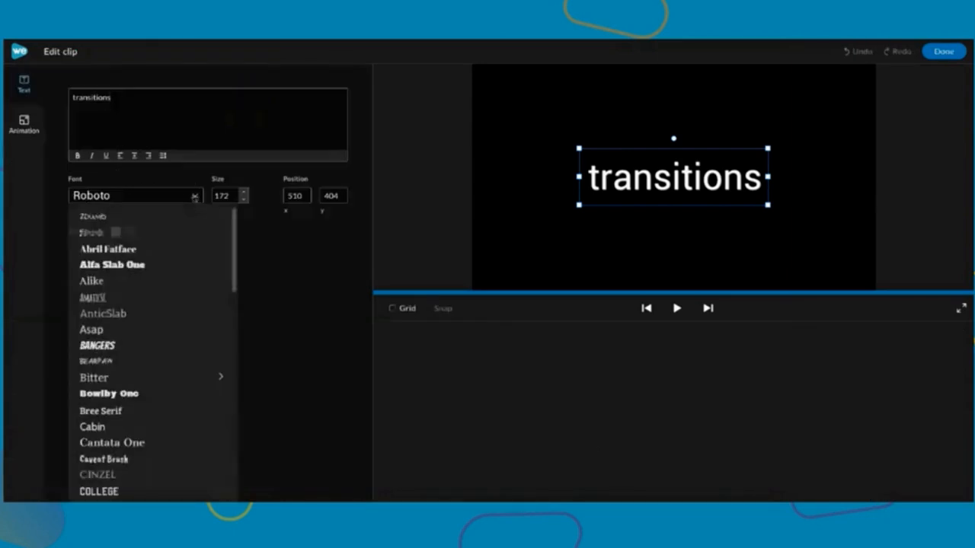
left_click(192, 393)
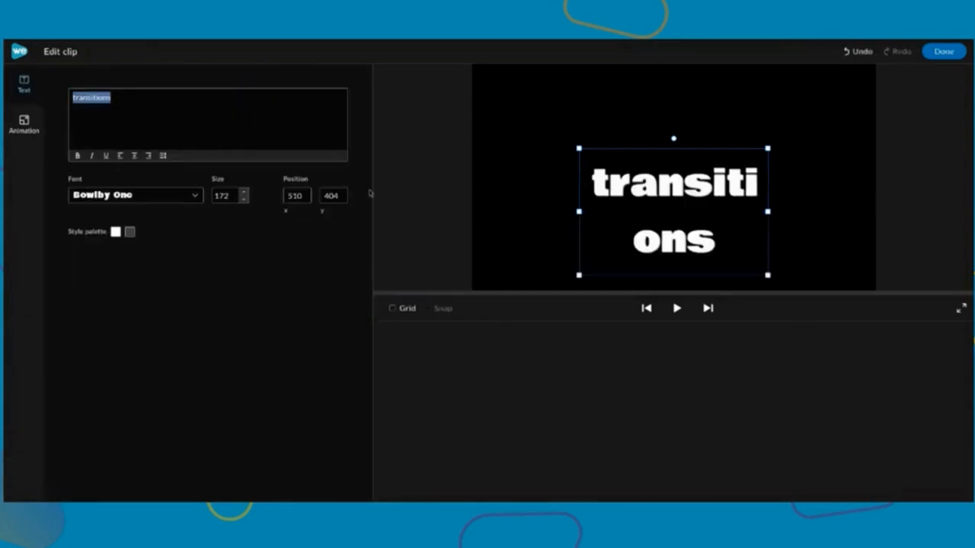
left_click_drag(580, 211, 473, 214)
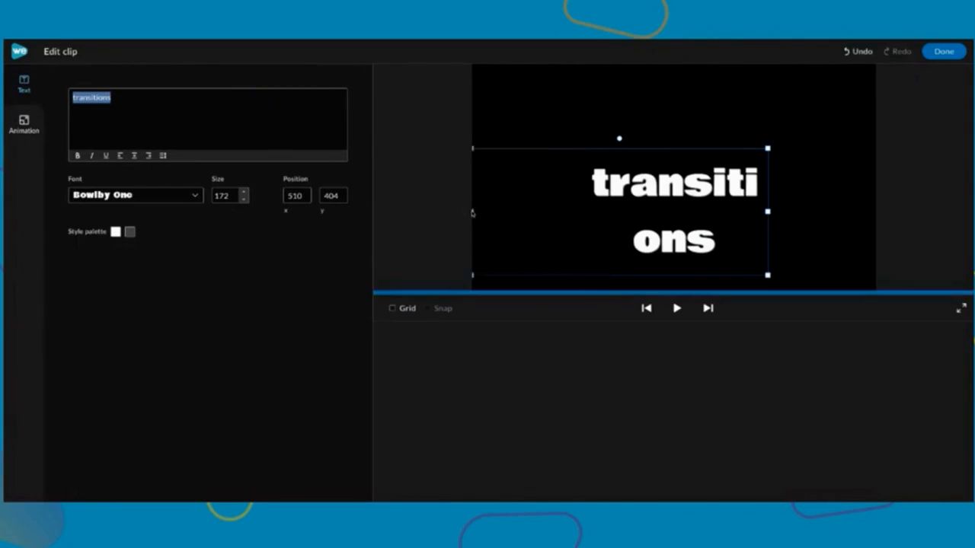
left_click_drag(768, 185, 880, 188)
Set the transitions text size to 250 and its position to x 0, y 300, and finish editing the clip.
double_click(224, 195)
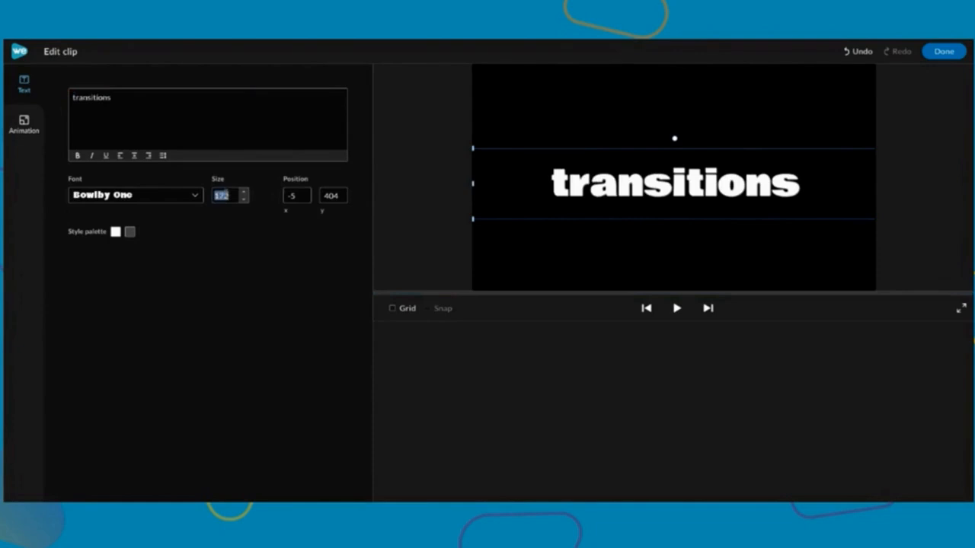
type("250")
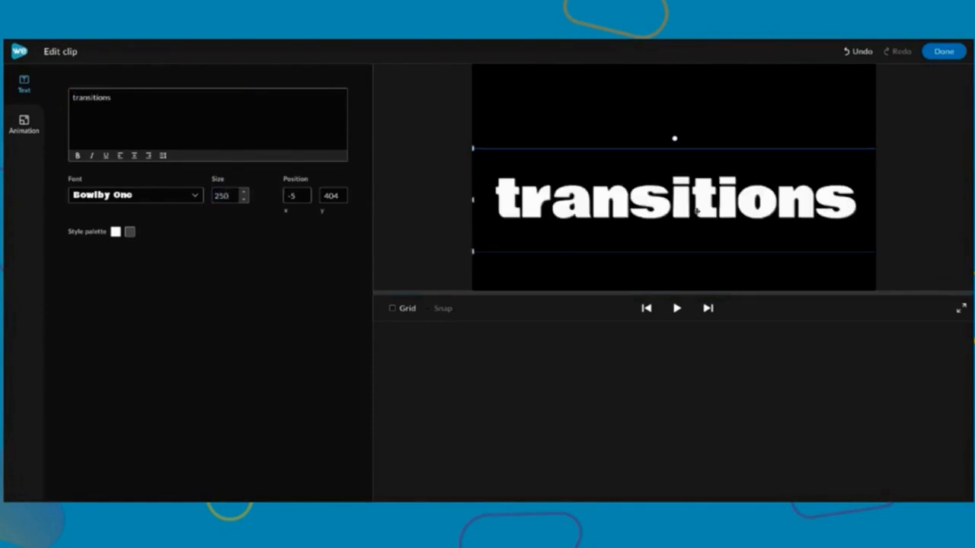
left_click_drag(758, 212, 757, 186)
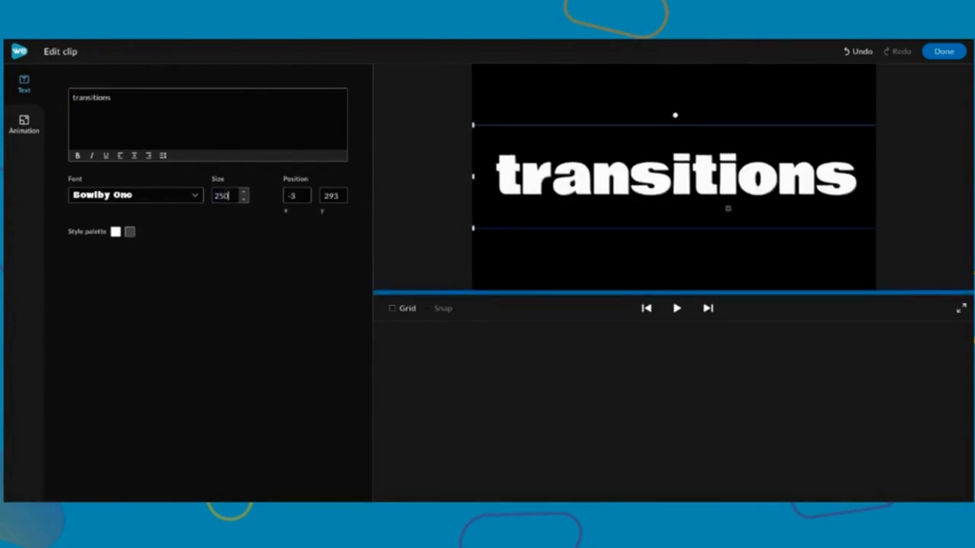
double_click(298, 199)
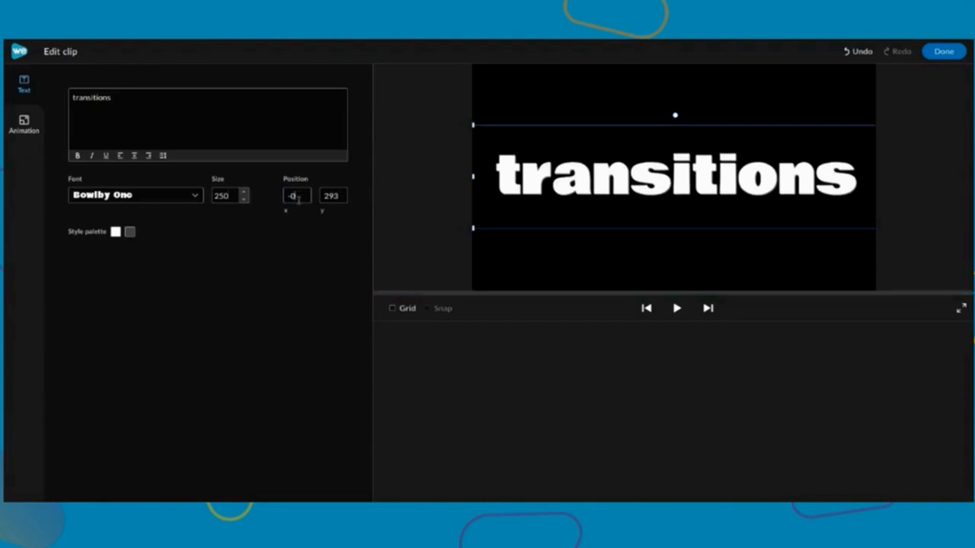
left_click(342, 194)
double_click(342, 193)
type("300")
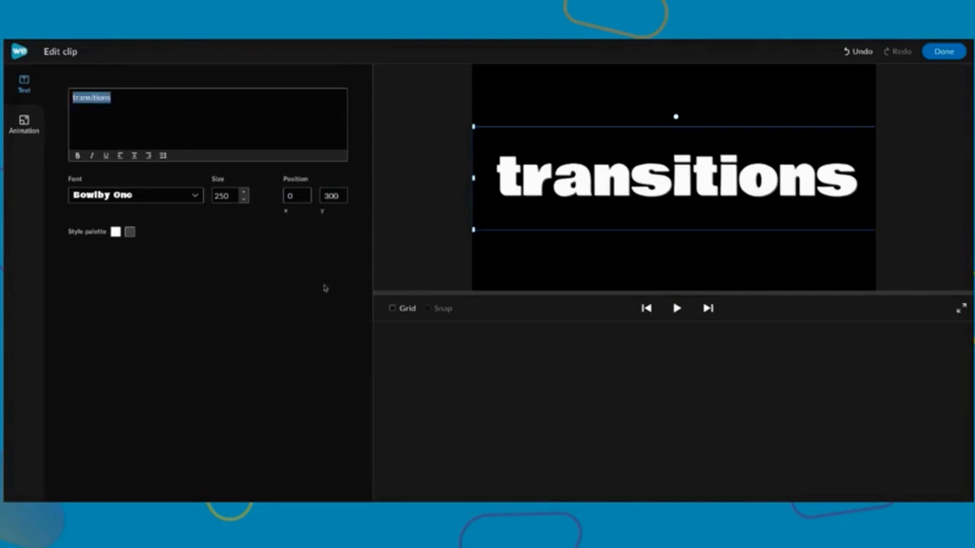
left_click(944, 51)
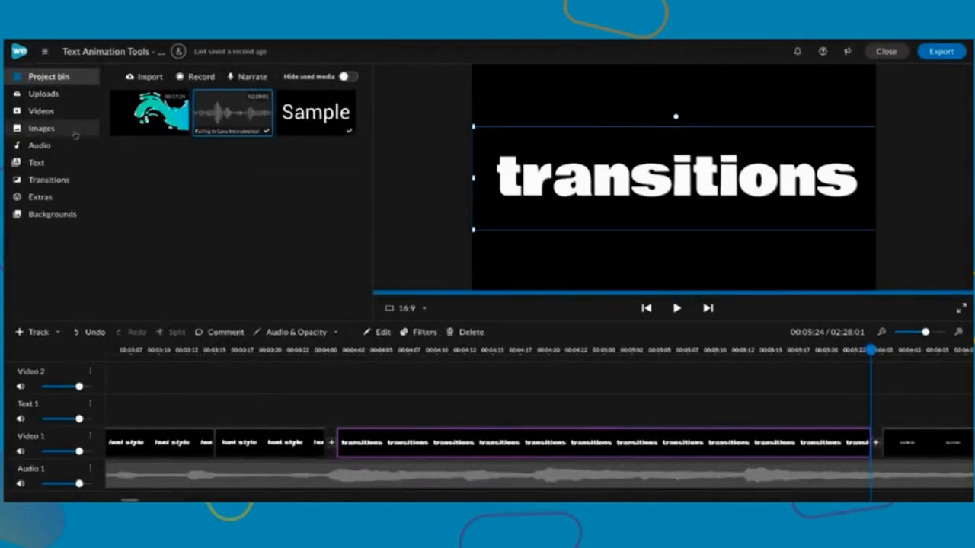
Preview the Sequential grid transition and add it to the start of the transitions clip.
left_click(83, 181)
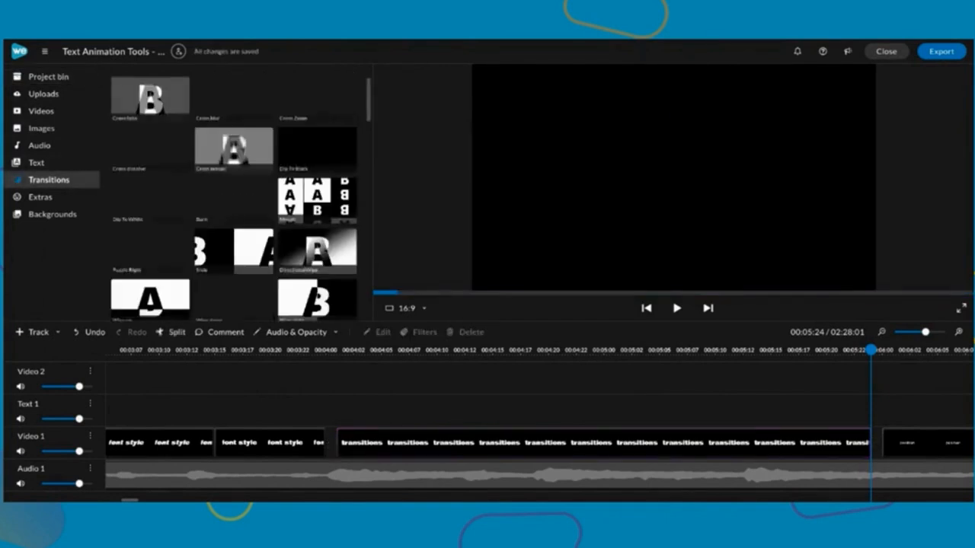
scroll(283, 247, "down", 10)
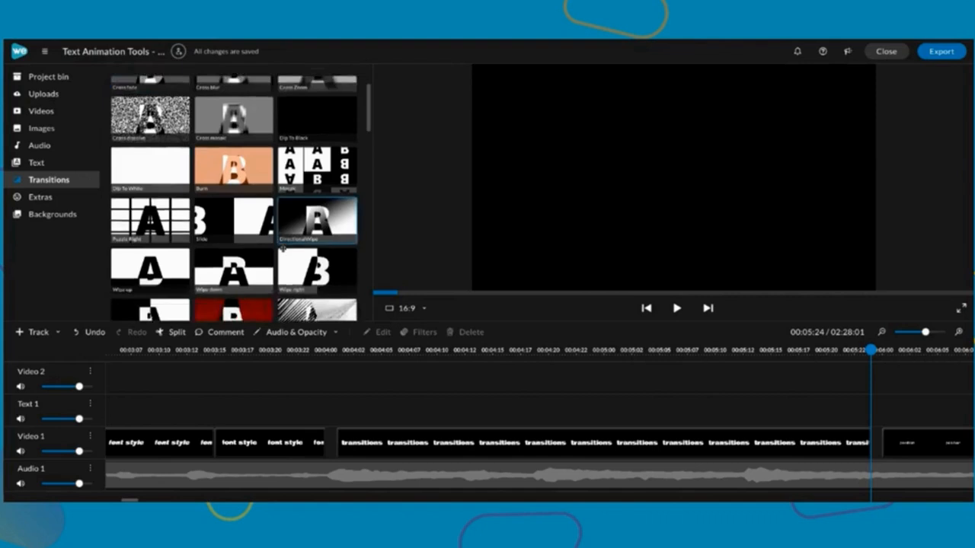
scroll(283, 248, "down", 3)
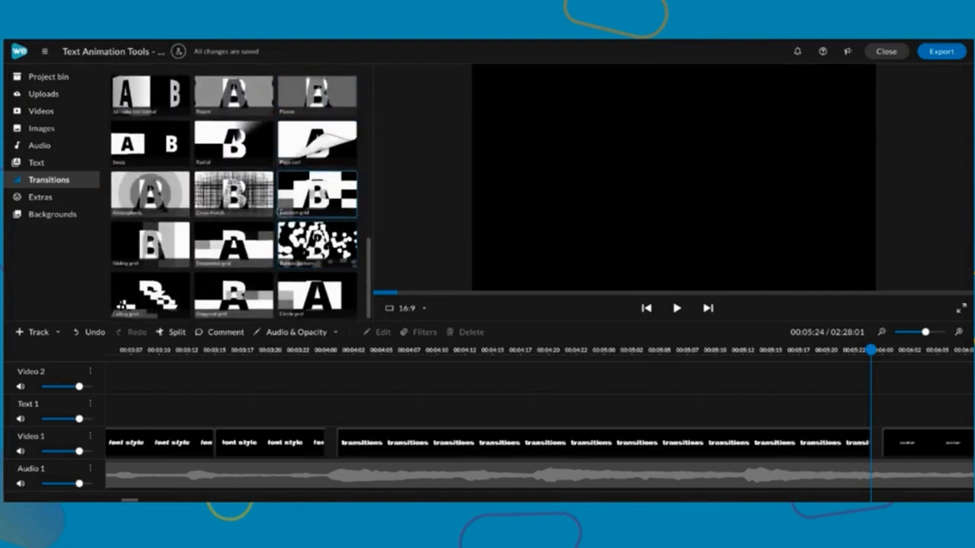
scroll(316, 190, "up", 10)
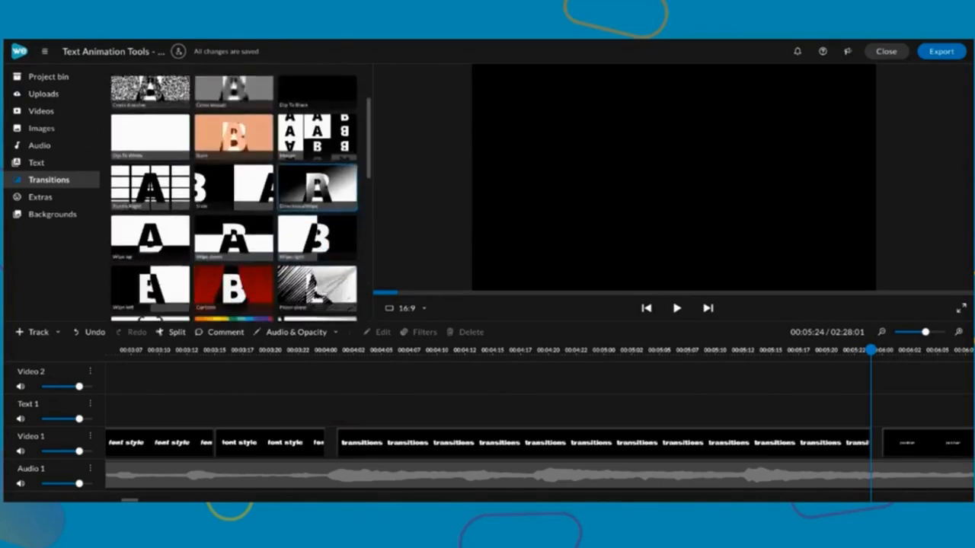
scroll(317, 191, "down", 10)
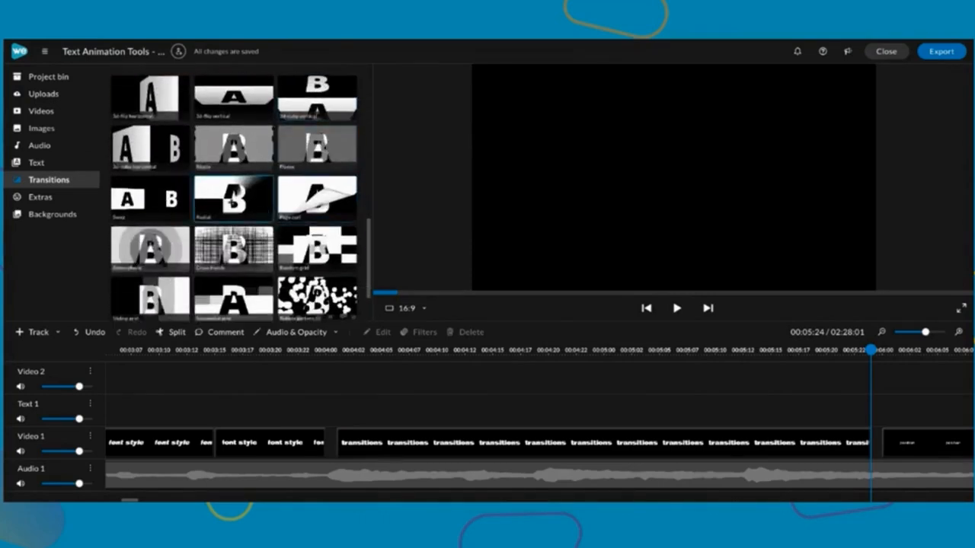
scroll(230, 203, "down", 1)
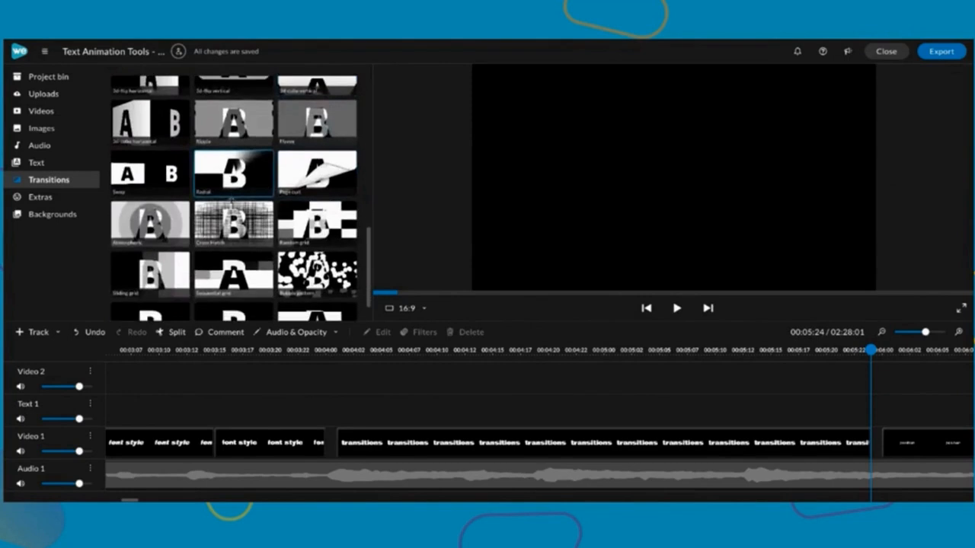
scroll(228, 204, "down", 1)
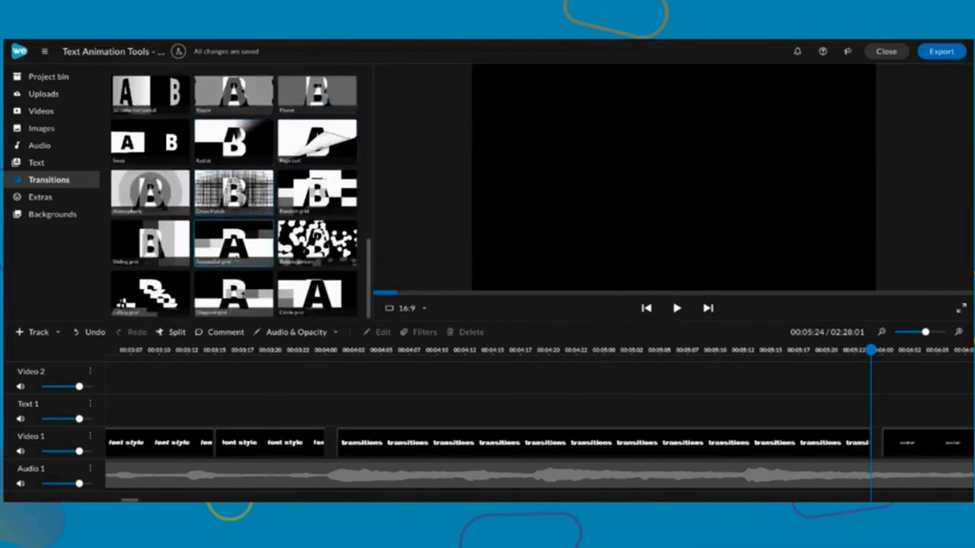
scroll(244, 152, "up", 1)
scroll(243, 156, "down", 1)
left_click(228, 246)
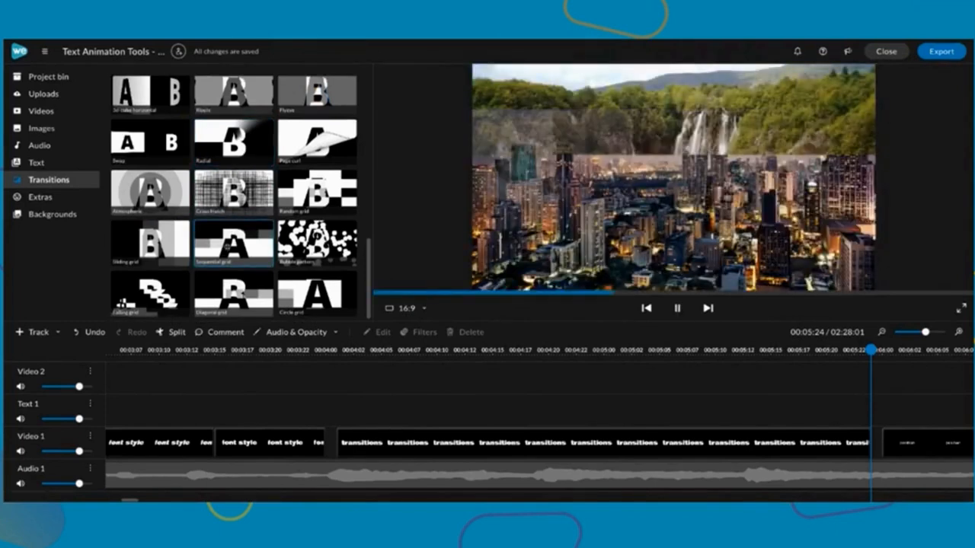
left_click_drag(228, 246, 360, 441)
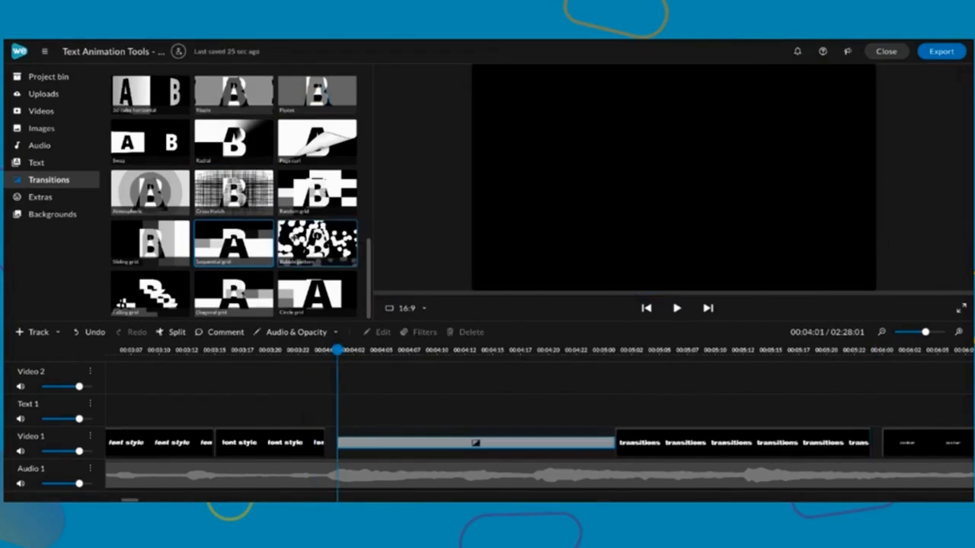
Move the transitions clip with its Sequential grid transition up to Video 2 and extend its end to about 00:05:23.
left_click_drag(297, 229, 427, 293)
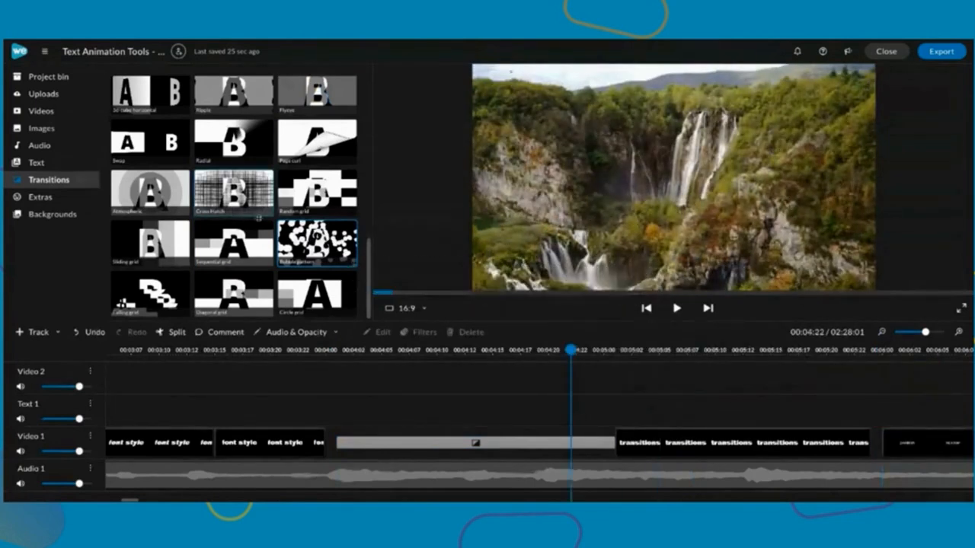
left_click(718, 452)
left_click_drag(718, 453, 563, 378)
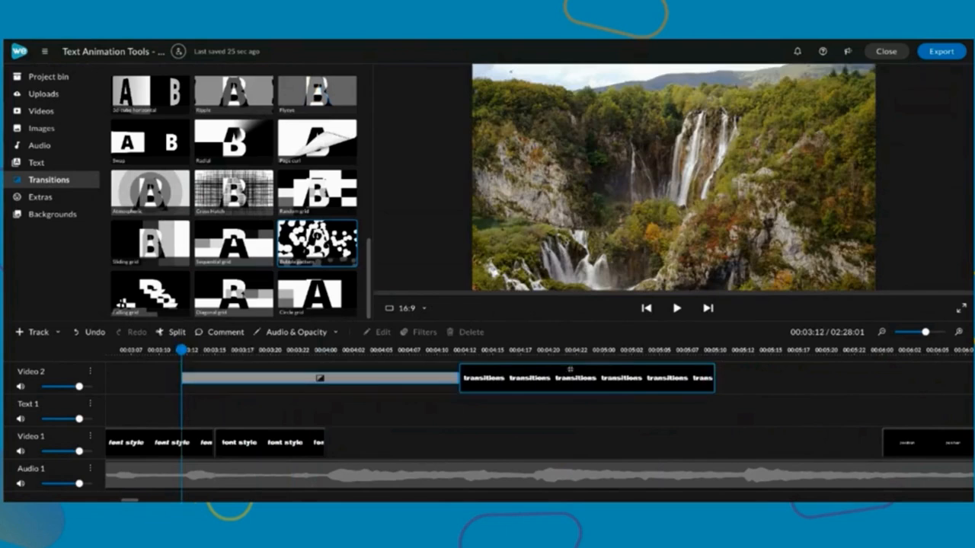
left_click_drag(717, 375, 858, 379)
Add a Bubble pattern transition to the end of the transitions clip and shift the clip to start at 00:03:19.
left_click_drag(316, 238, 735, 390)
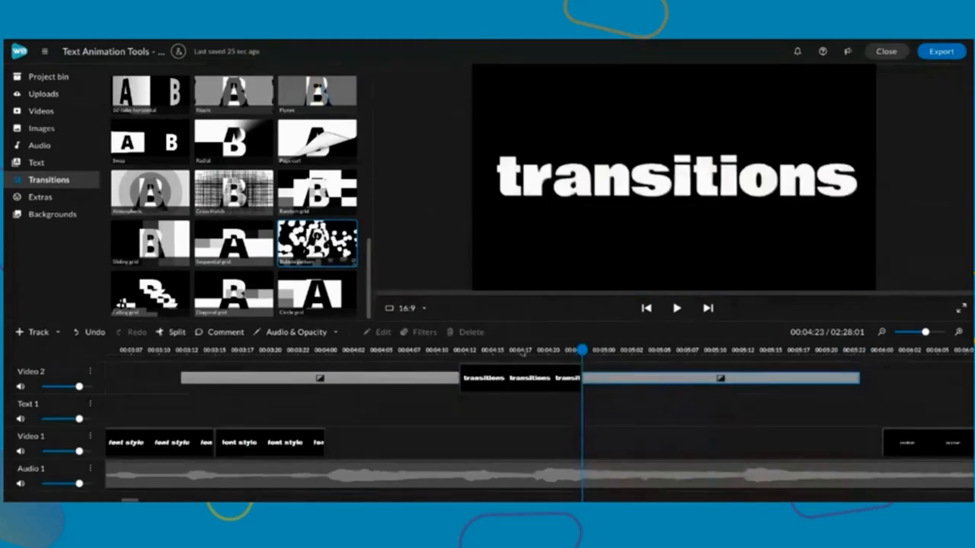
left_click(174, 351)
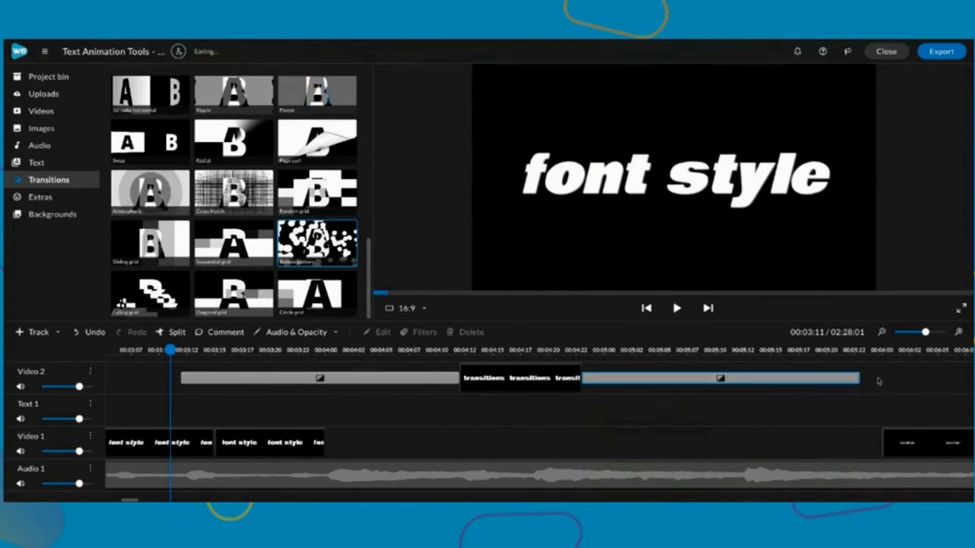
left_click_drag(527, 376, 579, 377)
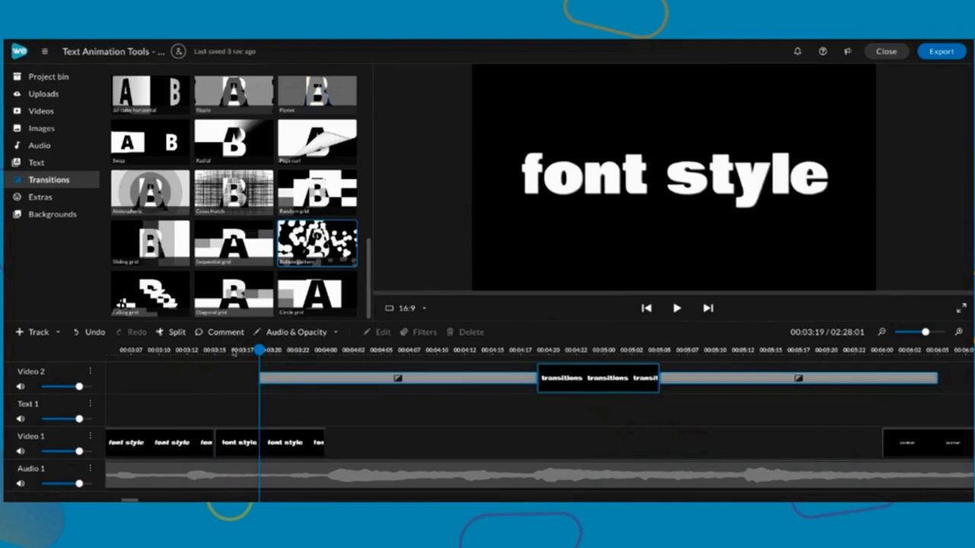
Play the transitions clip with its opening and closing transitions through to the position clip.
key("space")
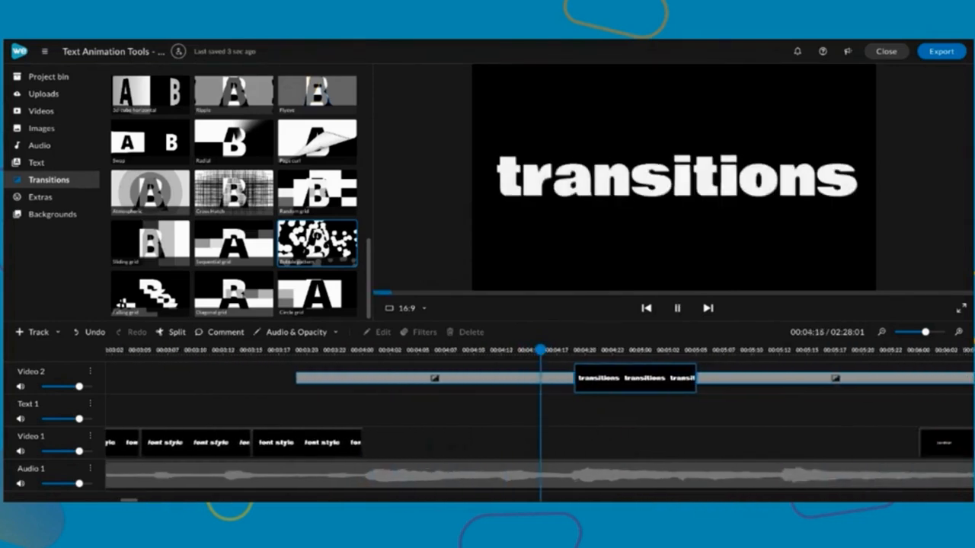
key("space")
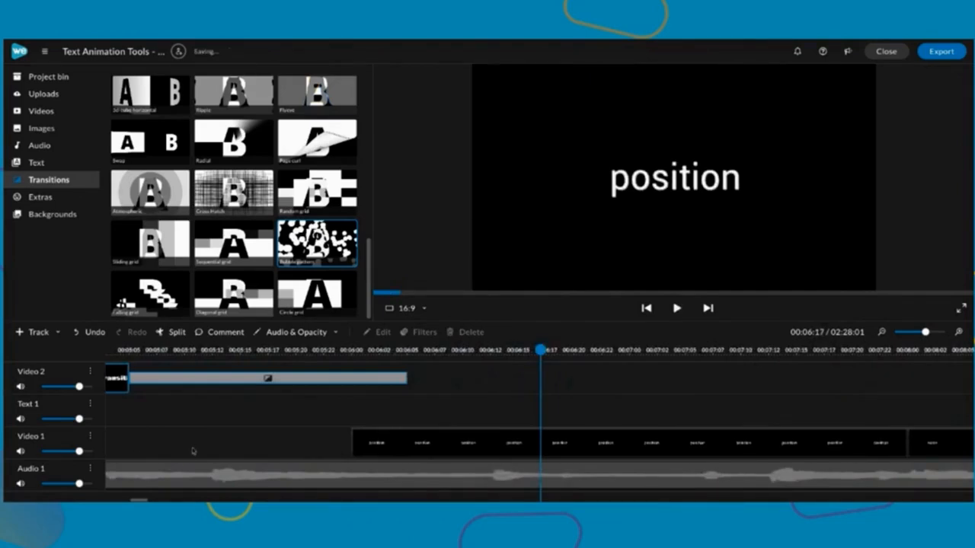
Set the duration of the Sequential grid transition at the clip's start to 0.4 sec for the selected transition only.
scroll(192, 447, "left", 5)
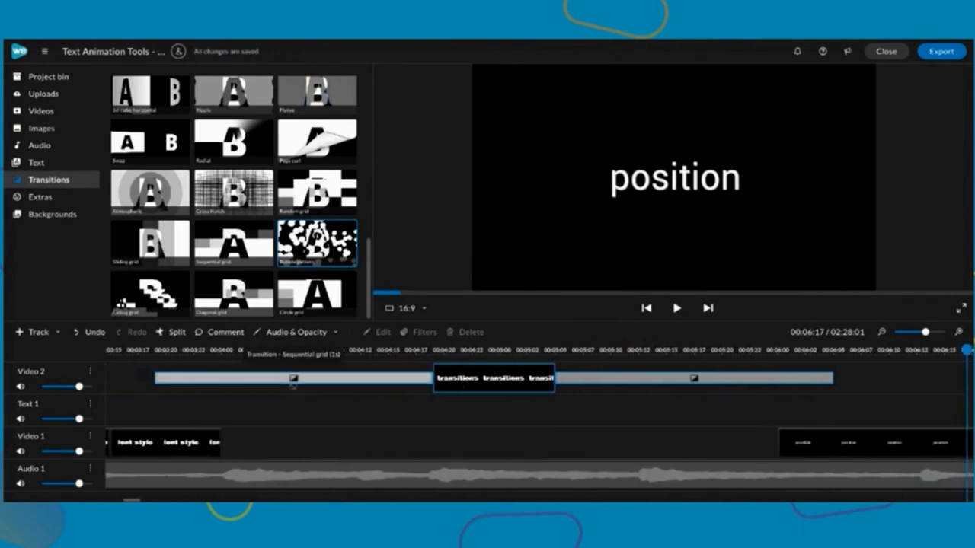
left_click(293, 378)
type(".3")
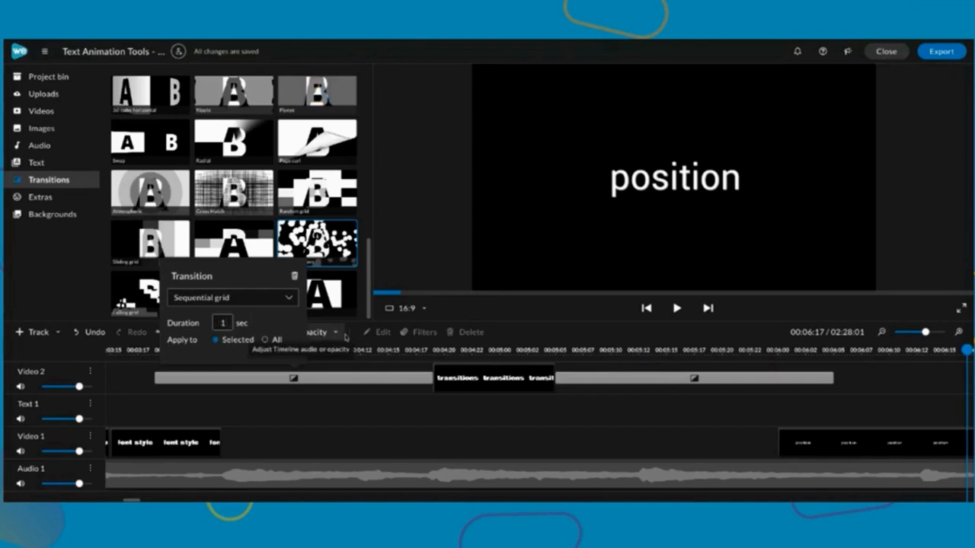
type(".36")
key("BackSpace")
key("BackSpace")
key("BackSpace")
key("BackSpace")
type("0.4")
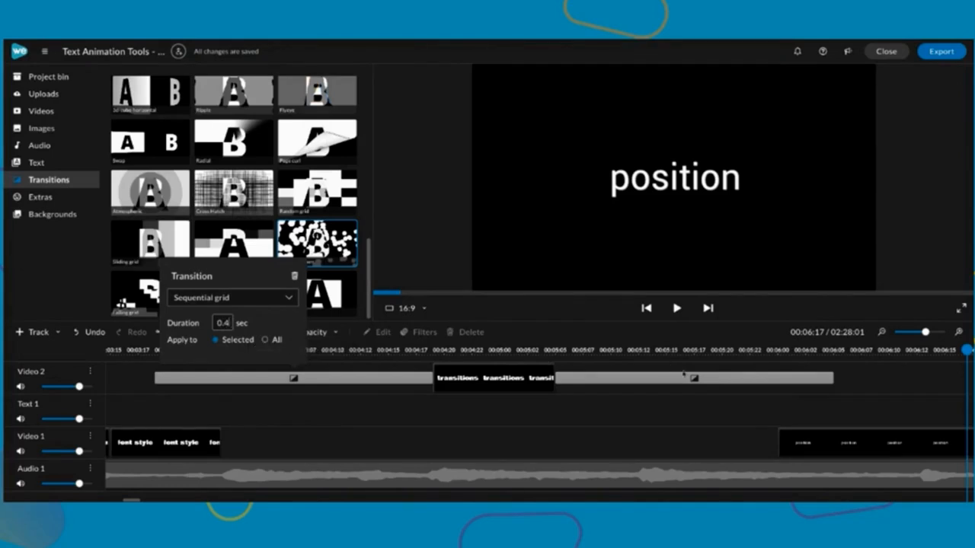
left_click(700, 381)
left_click(694, 378)
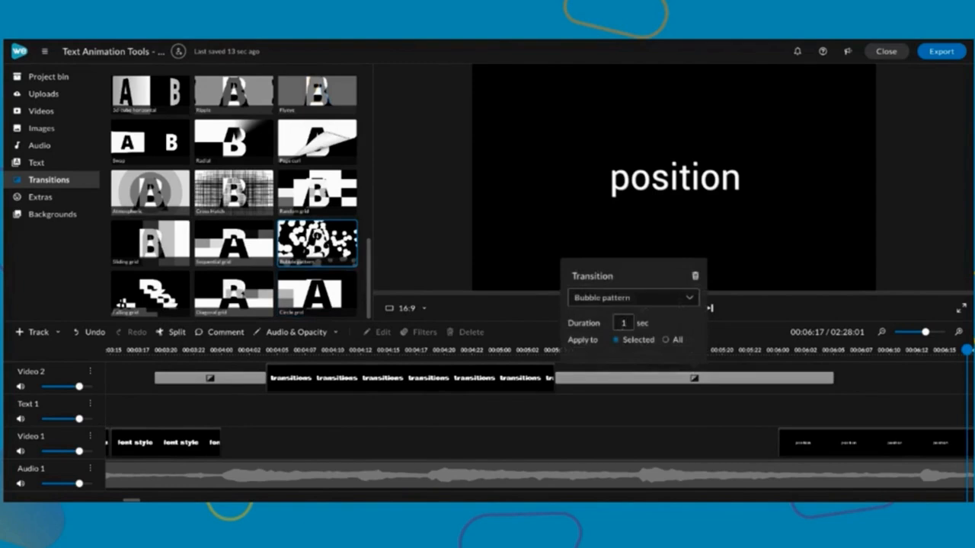
type(".9.9")
key("BackSpace")
key("BackSpace")
left_click(636, 441)
Set the duration of the Bubble pattern transition at the end of the transitions clip to 0.5 sec for the selected transition only.
left_click(155, 350)
left_click_drag(156, 351, 128, 350)
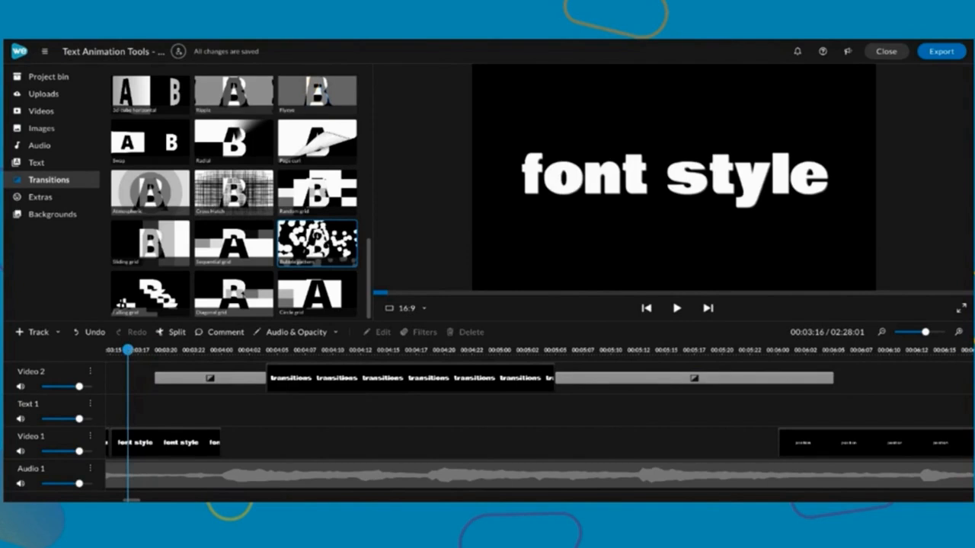
left_click(694, 378)
type(".5")
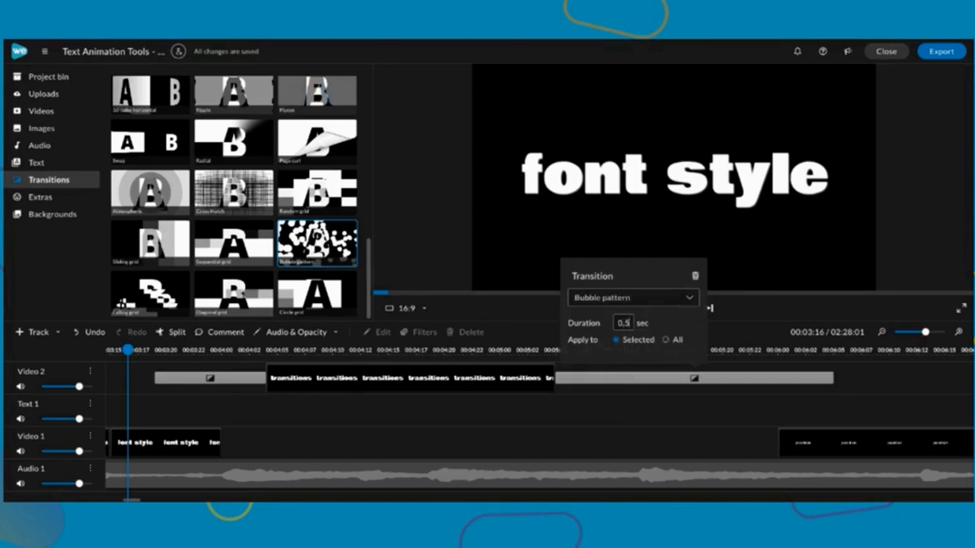
left_click(645, 421)
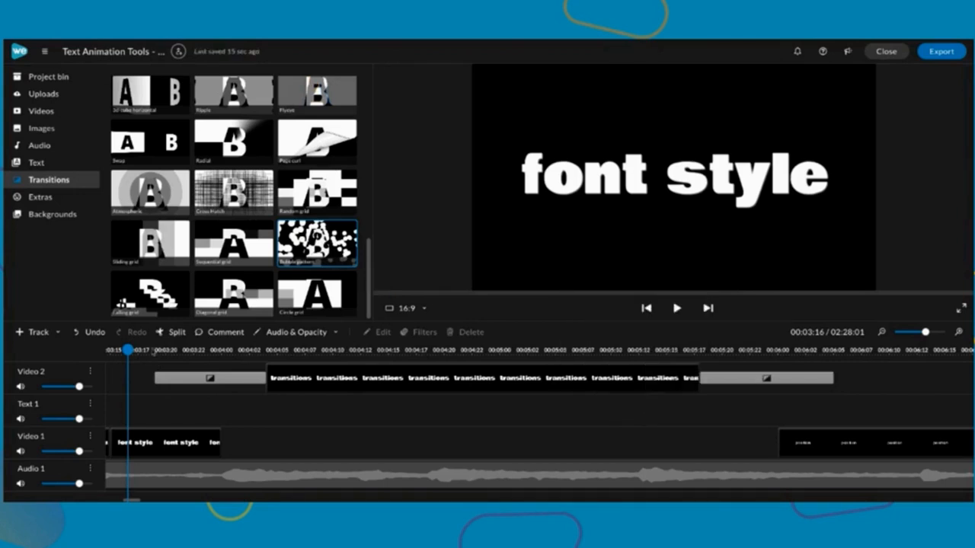
Trim both ends of the transitions clip and move it down to Video 1, starting at about 00:04:02.
left_click(305, 378)
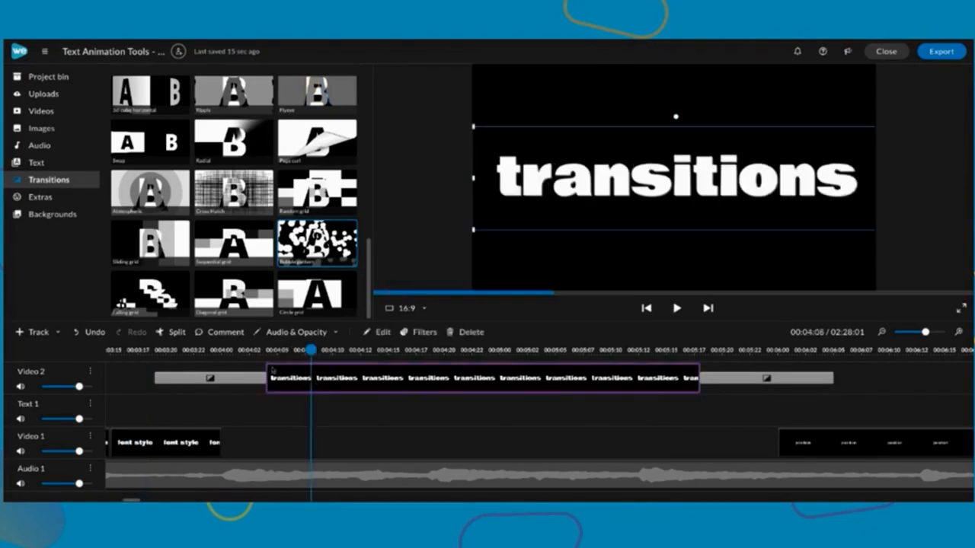
left_click_drag(265, 366, 345, 367)
left_click_drag(698, 370, 599, 370)
left_click(785, 387)
left_click_drag(488, 377, 505, 441)
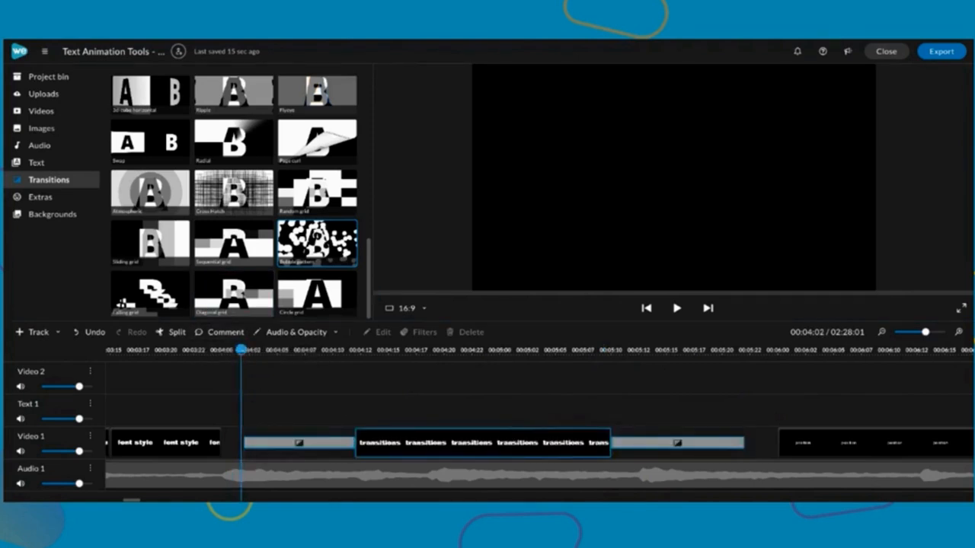
Play the sequence from 00:03:22 through the shortened transitions clip into the position clip.
left_click(198, 350)
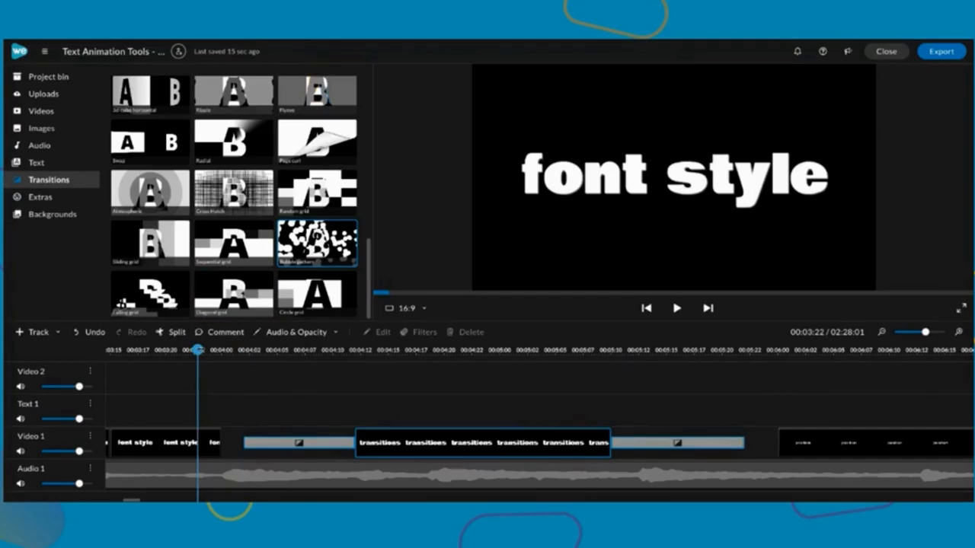
key("space")
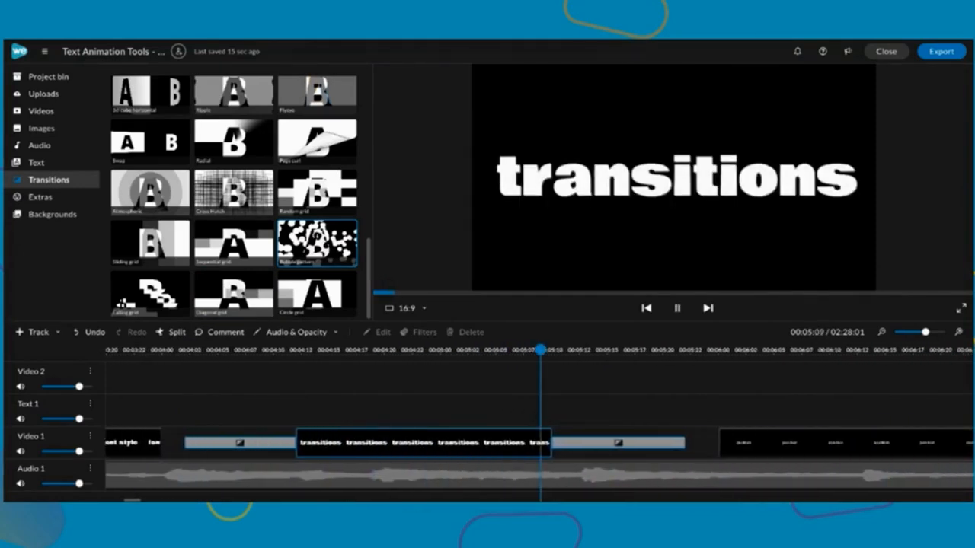
key("space")
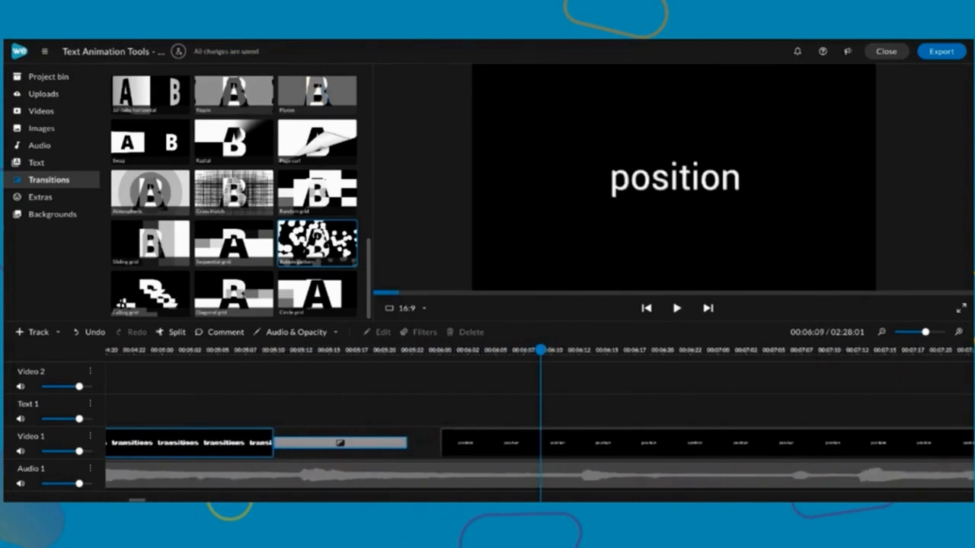
scroll(229, 303, "up", 5)
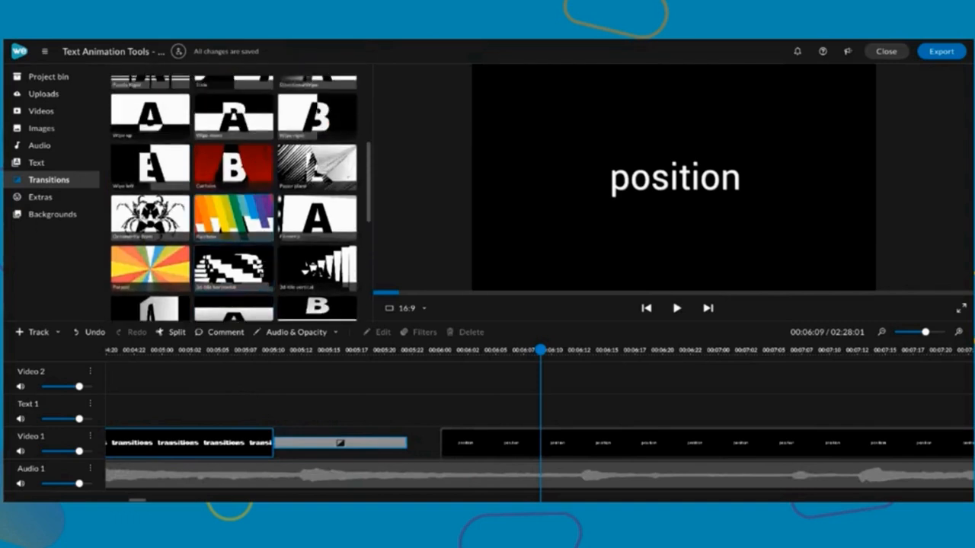
scroll(233, 221, "up", 4)
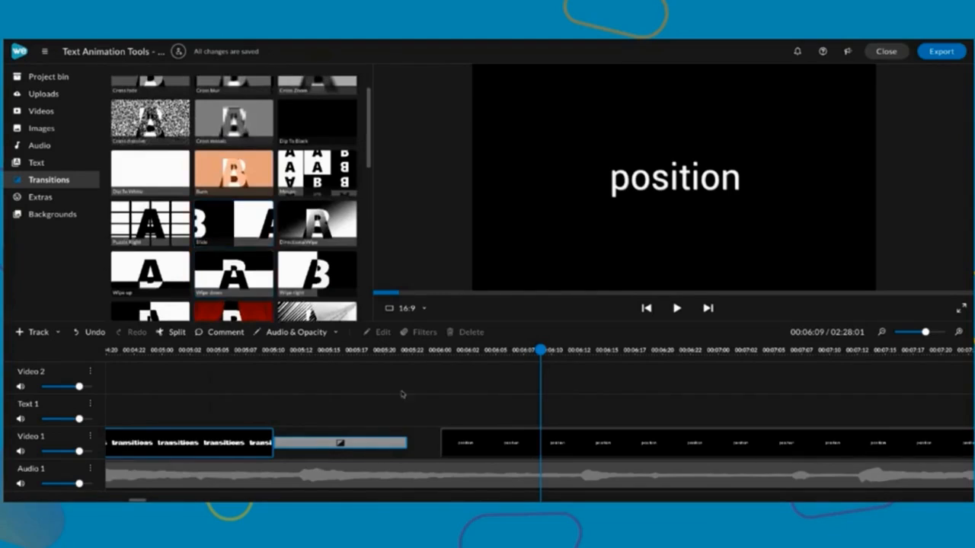
scroll(520, 446, "right", 4)
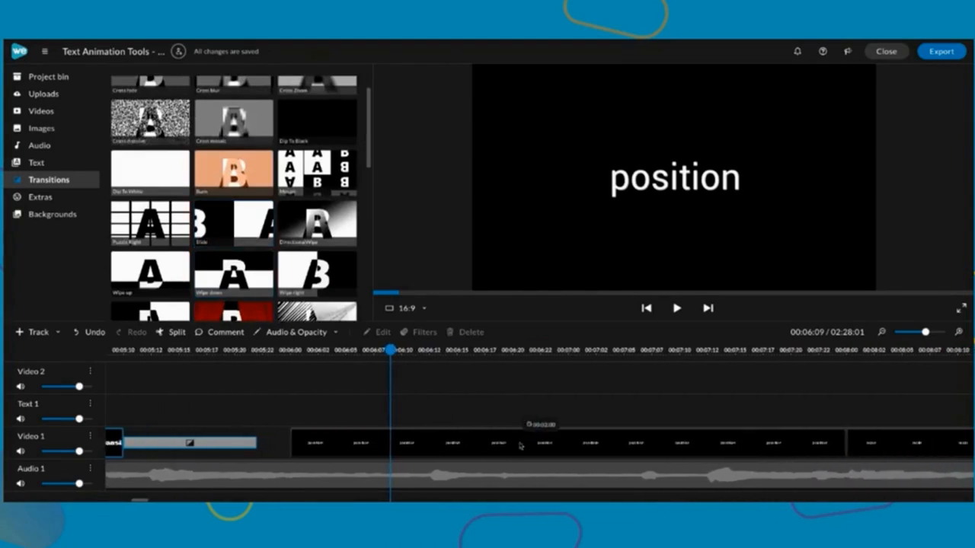
left_click_drag(502, 445, 489, 440)
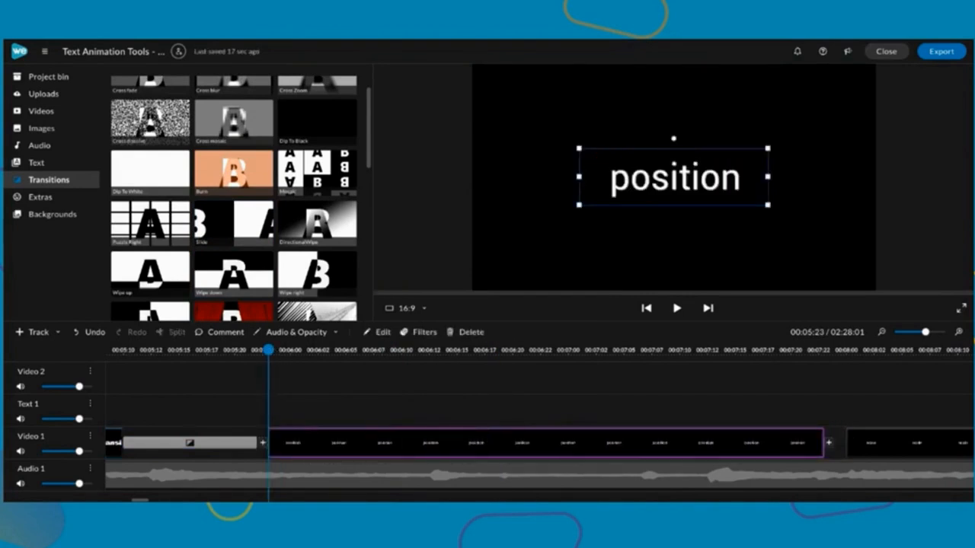
left_click_drag(499, 441, 516, 443)
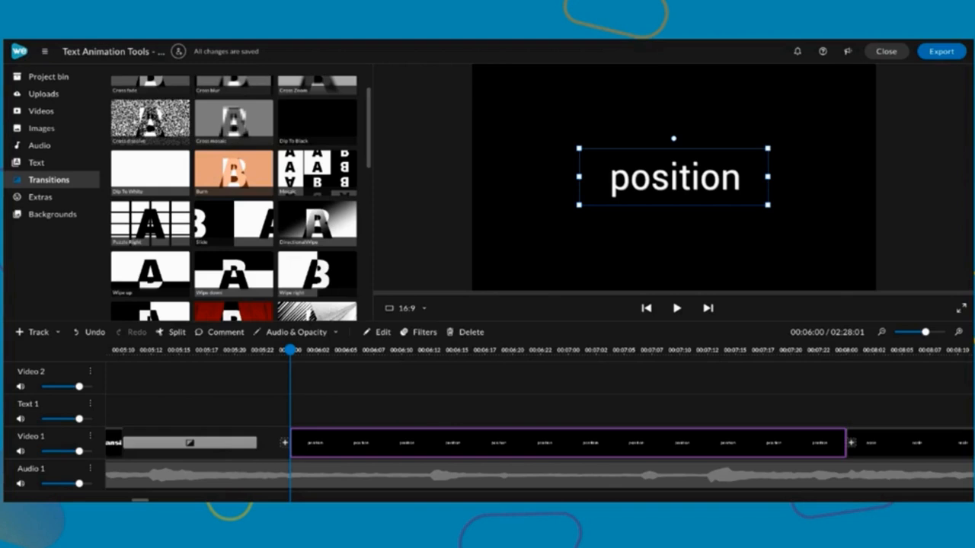
Set the position clip's text to Bowlby One at size 250 and widen its text box to the full frame width.
double_click(552, 444)
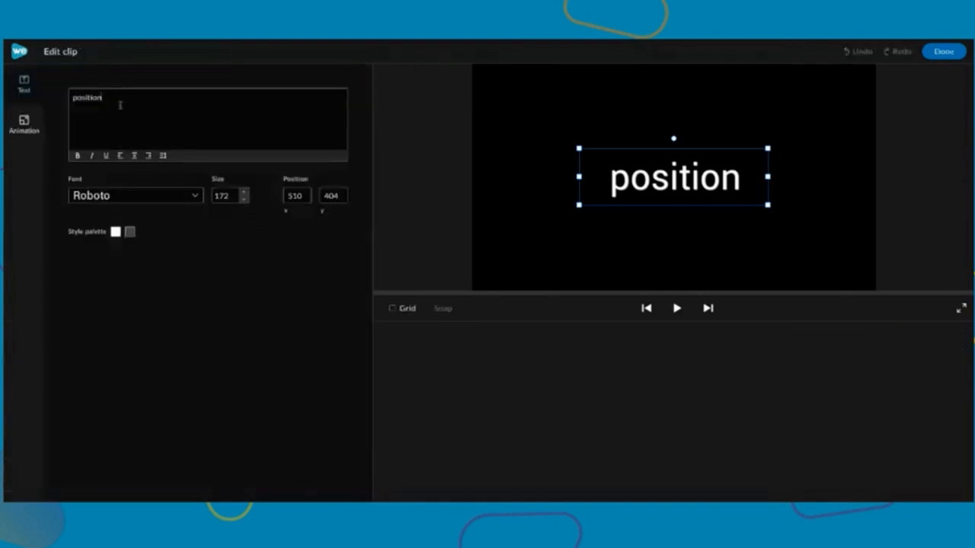
left_click(197, 199)
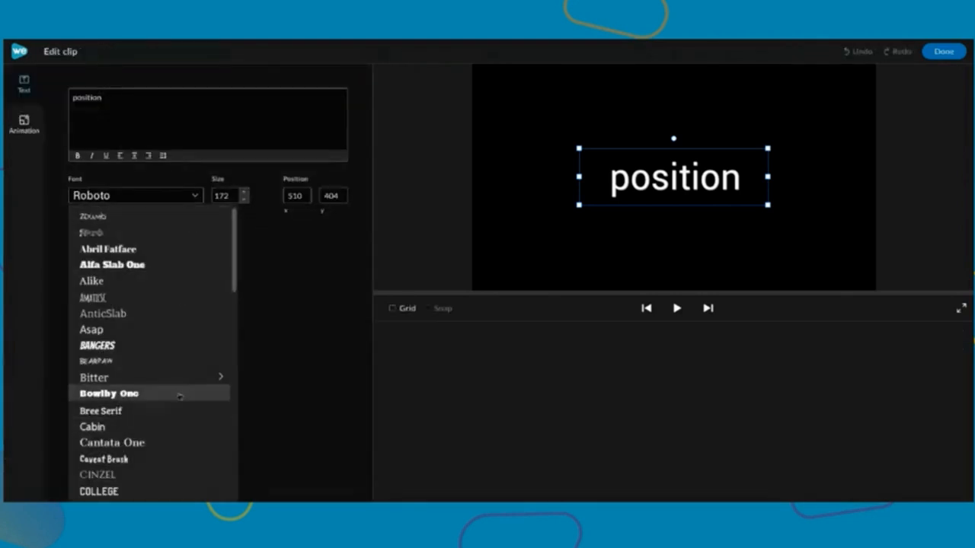
left_click(180, 396)
left_click(223, 192)
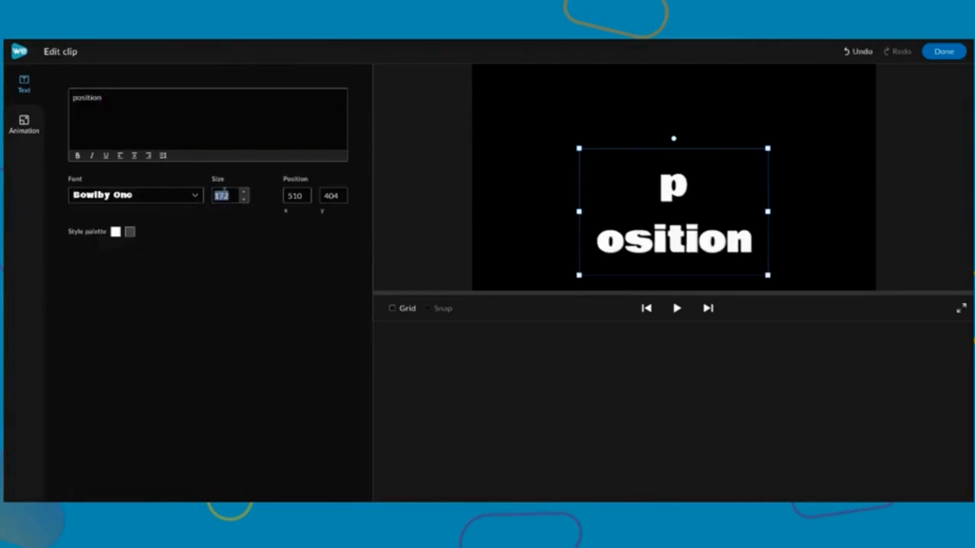
type("250")
left_click_drag(577, 242, 470, 247)
left_click_drag(768, 200, 880, 210)
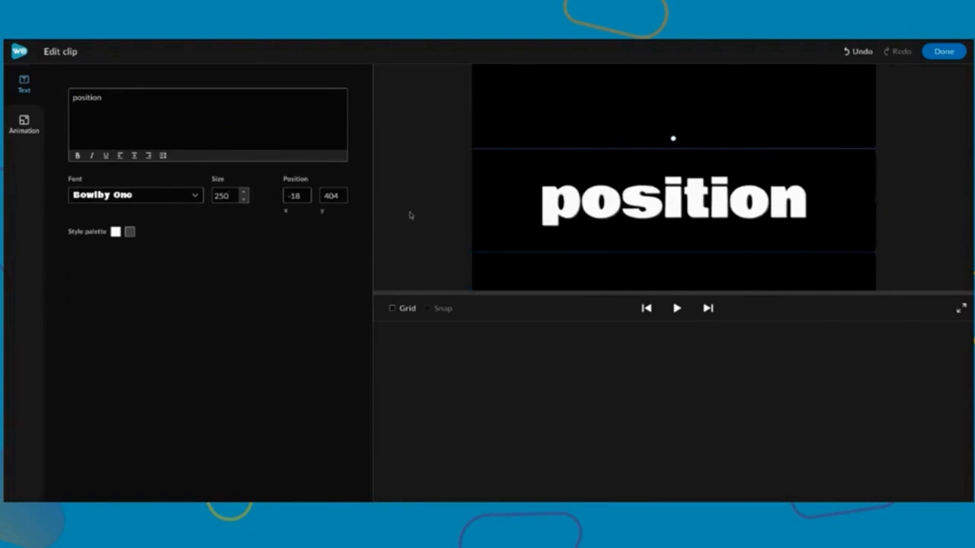
Place the position text at X 0 and Y 300 and finish editing the clip.
double_click(303, 196)
type("0")
key("Return")
double_click(332, 195)
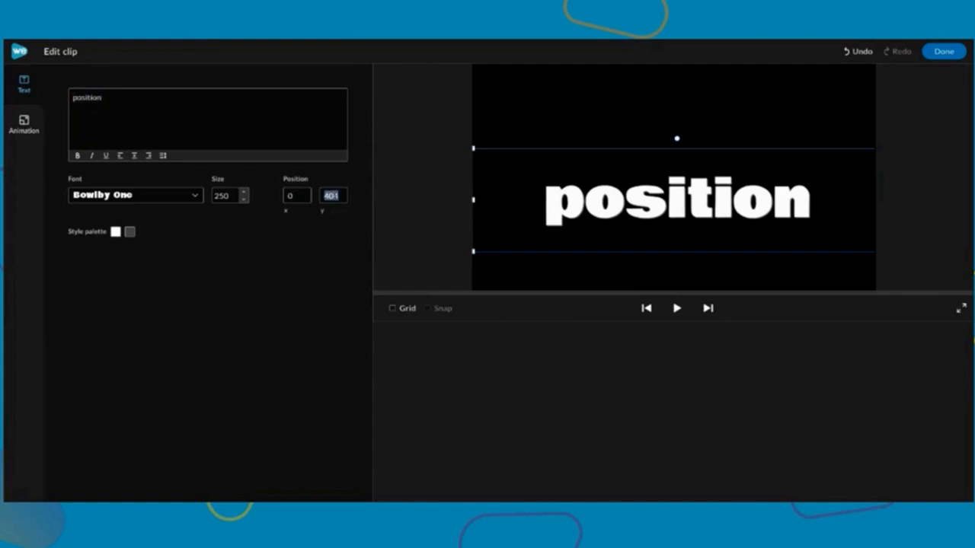
type("350")
left_click(337, 241)
left_click_drag(701, 195, 701, 181)
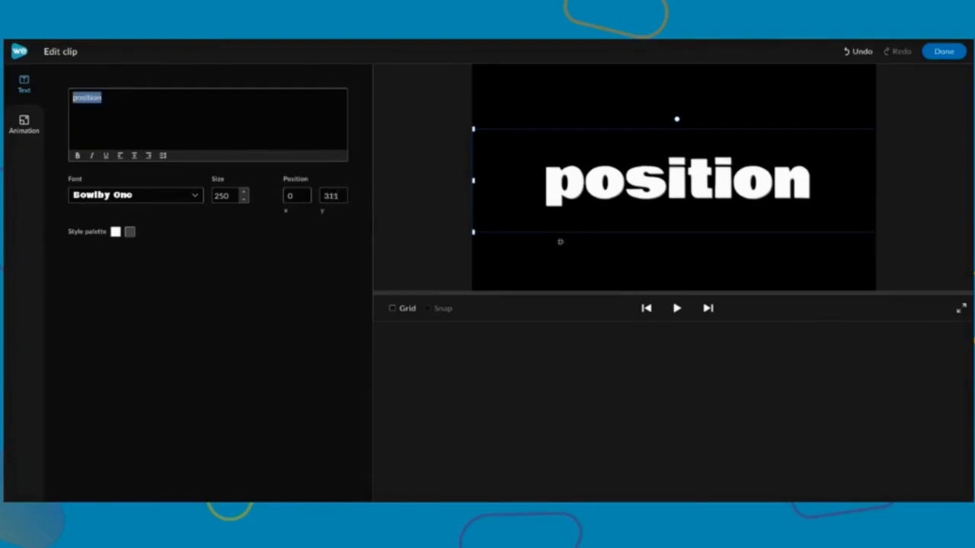
left_click(329, 196)
type("300")
left_click(310, 333)
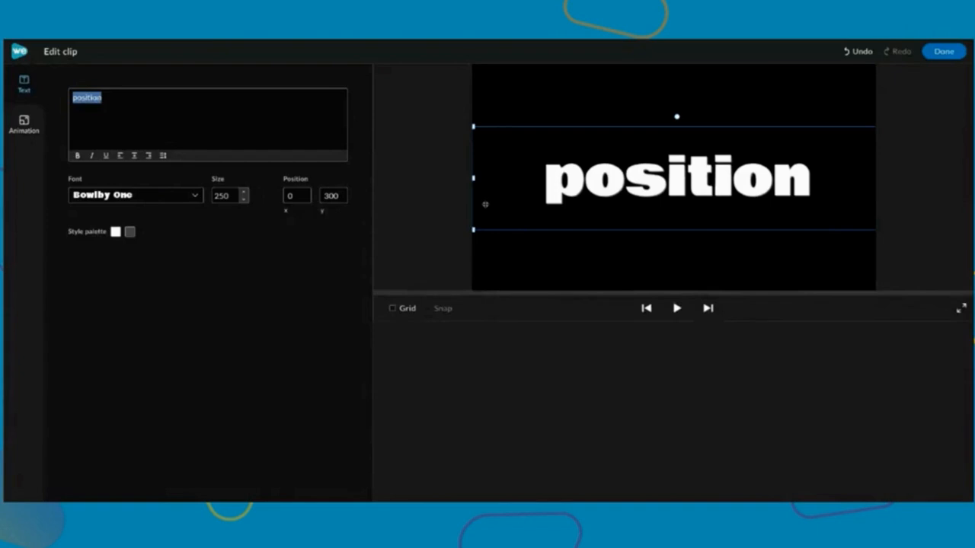
left_click(944, 51)
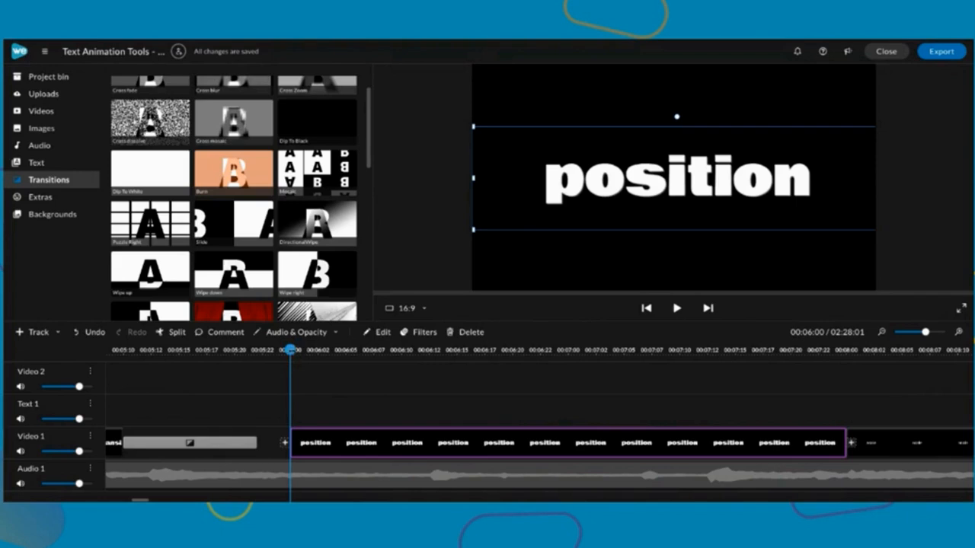
Split the position clip at about 00:06:07.
left_click_drag(290, 350, 360, 350)
left_click(377, 449)
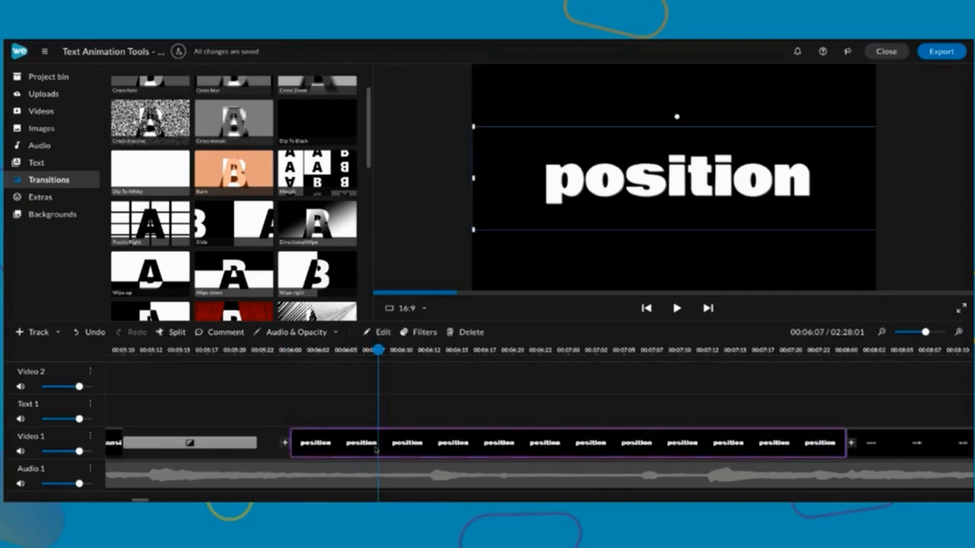
left_click(172, 332)
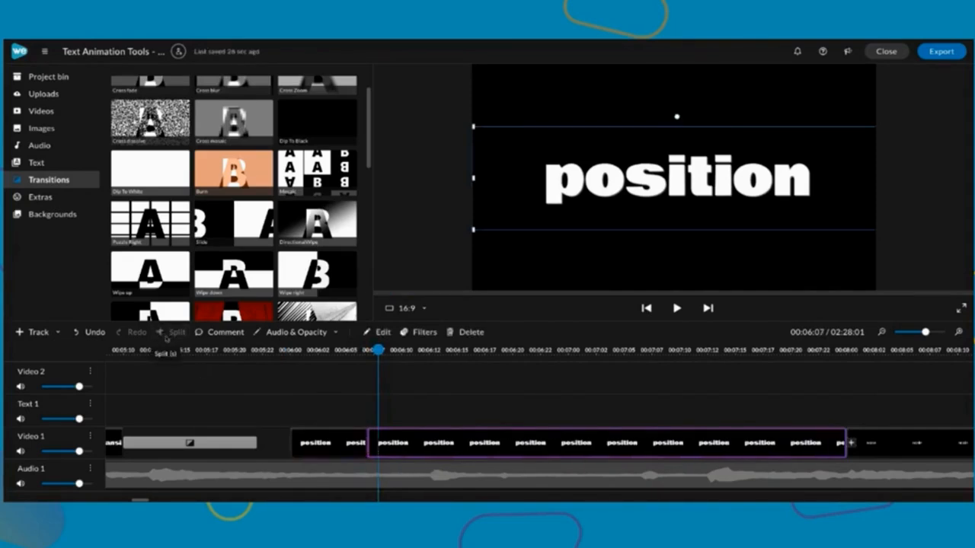
Animate the first piece of the position clip from a start position beyond the frame's left edge, with the start Y at 300.
left_click(325, 448)
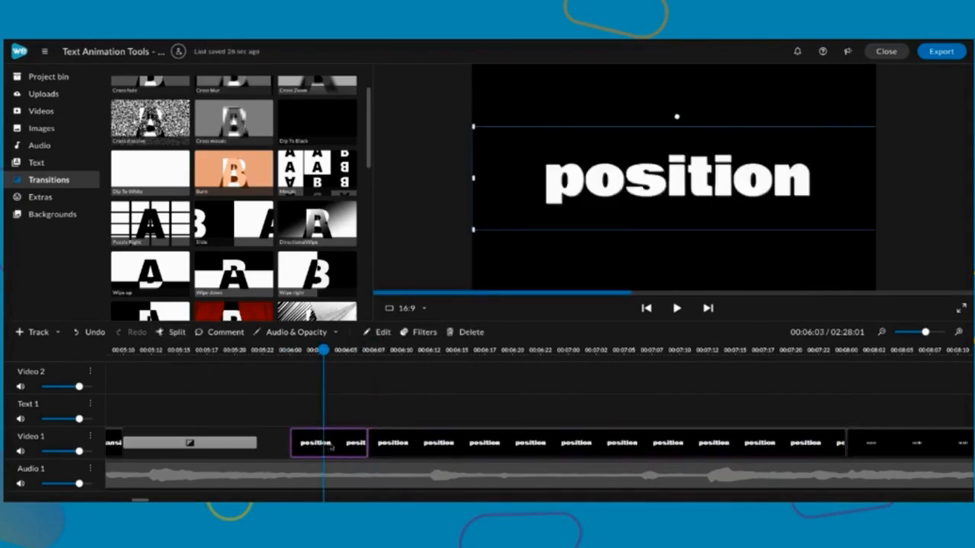
double_click(331, 447)
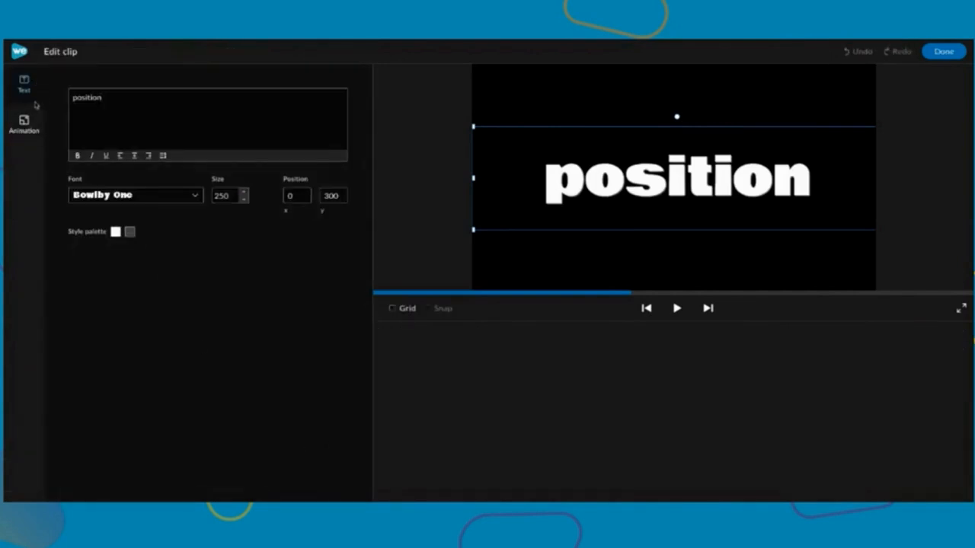
left_click(34, 125)
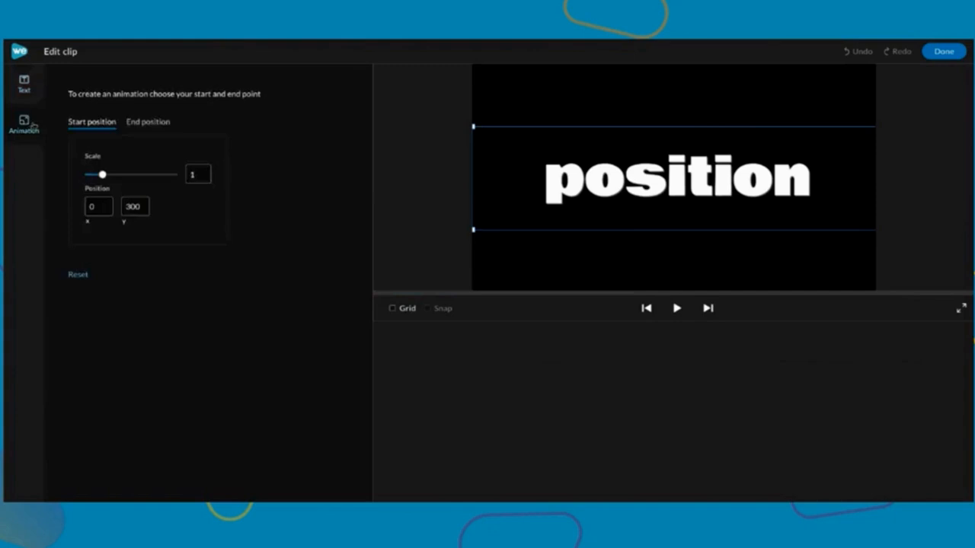
left_click(140, 128)
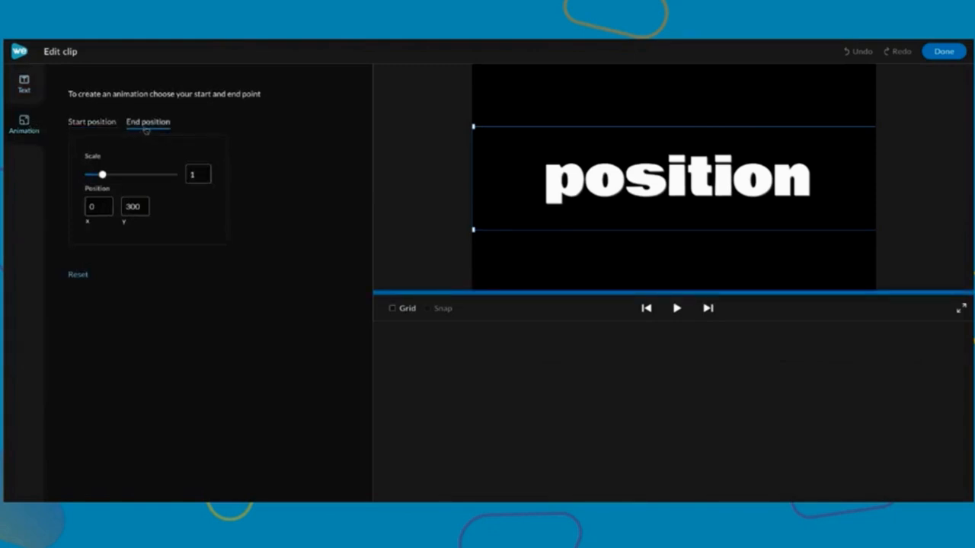
left_click(99, 128)
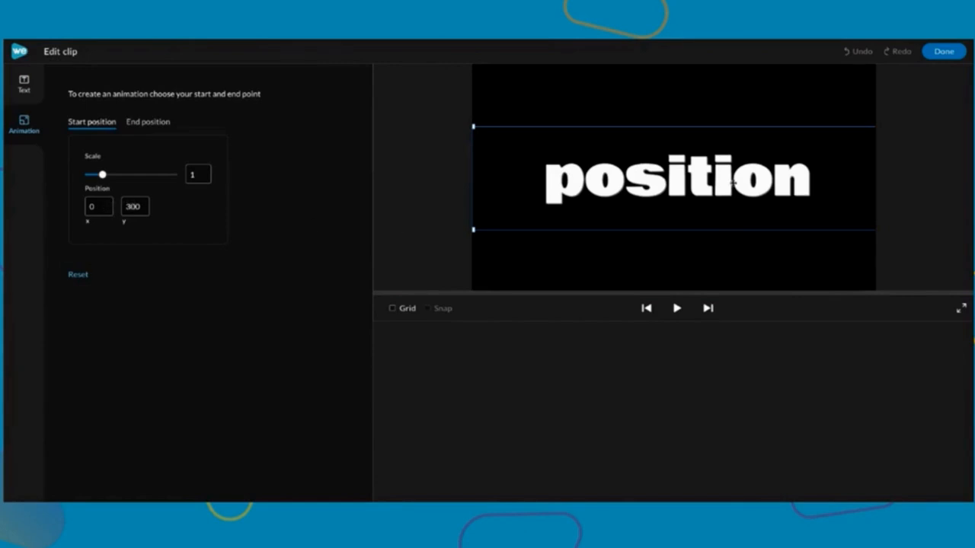
left_click_drag(798, 184, 450, 191)
double_click(134, 205)
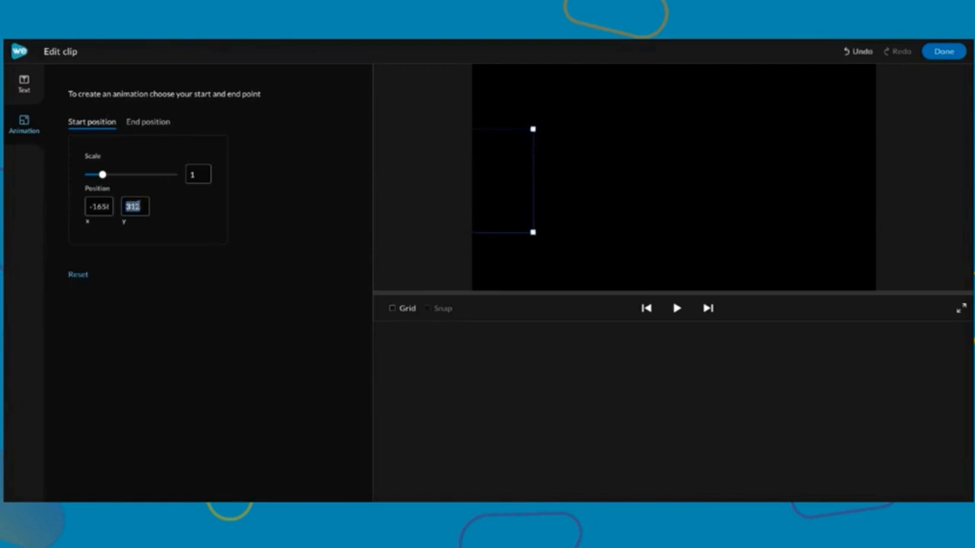
type("300")
left_click(200, 278)
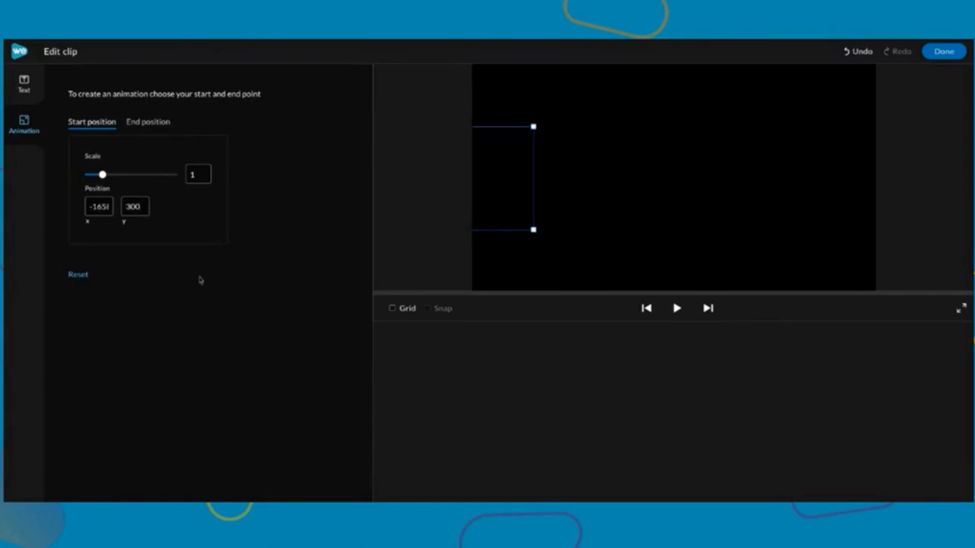
left_click(105, 207)
key("Right")
key("BackSpace")
left_click(172, 307)
left_click(943, 51)
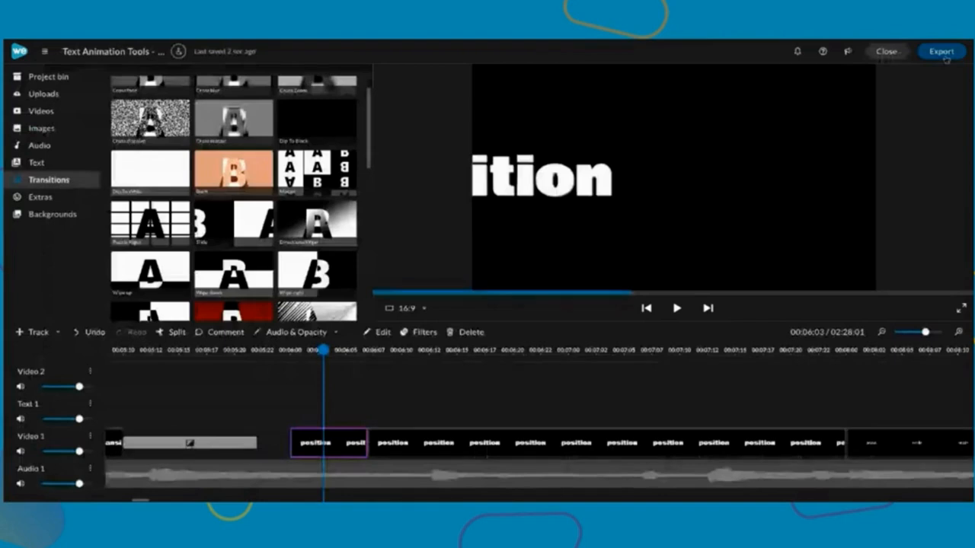
Play the position clip's slide-in animation from 00:05:23 into its second piece.
left_click_drag(324, 350, 272, 351)
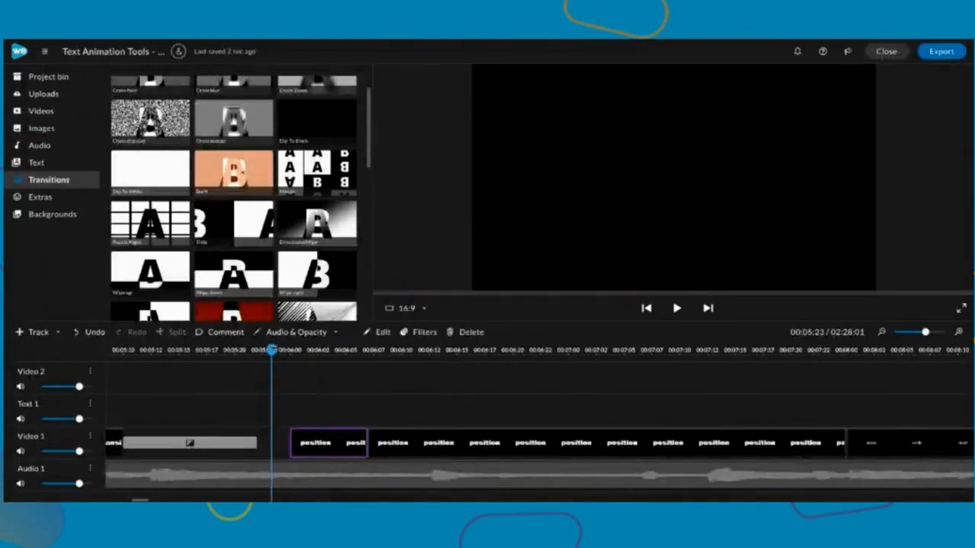
key("space")
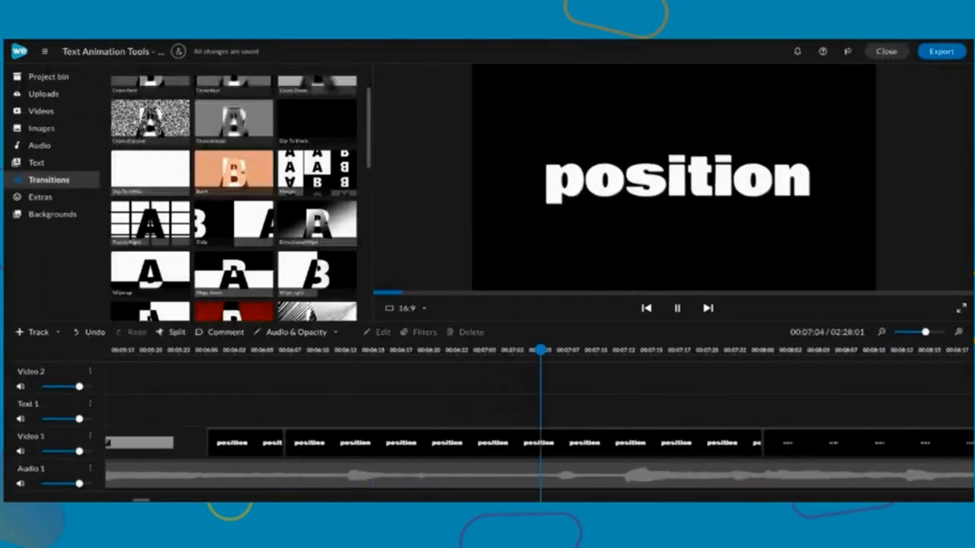
key("space")
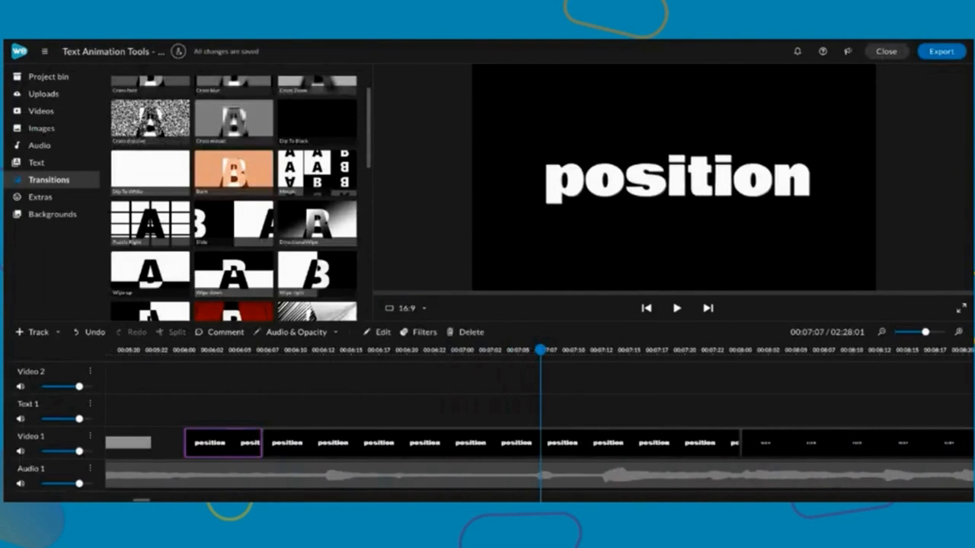
Try to lengthen the first piece of the position clip to 00:06:15 and trim the second piece's start to meet it.
left_click(309, 434)
left_click_drag(262, 438, 411, 440)
left_click(256, 438)
left_click_drag(259, 441, 349, 442)
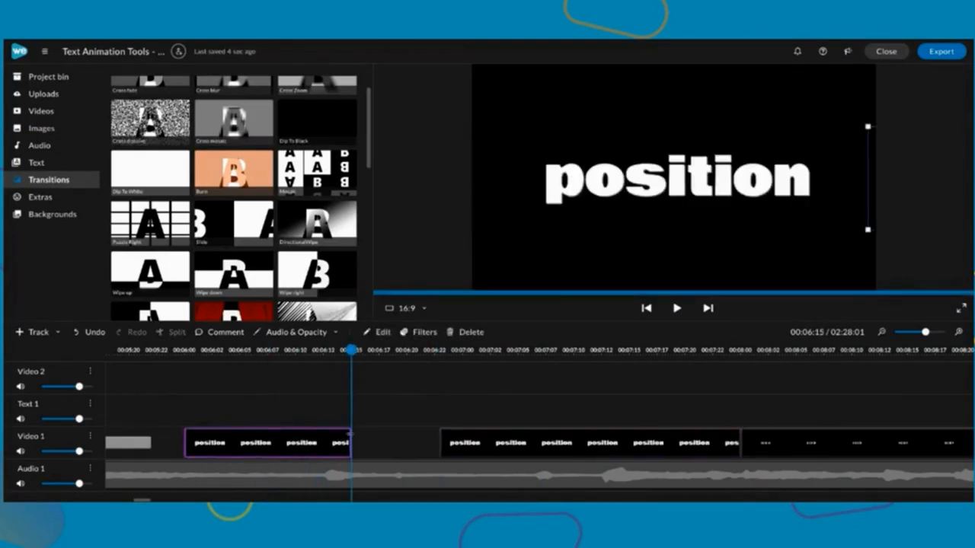
left_click(475, 442)
left_click_drag(443, 443, 352, 443)
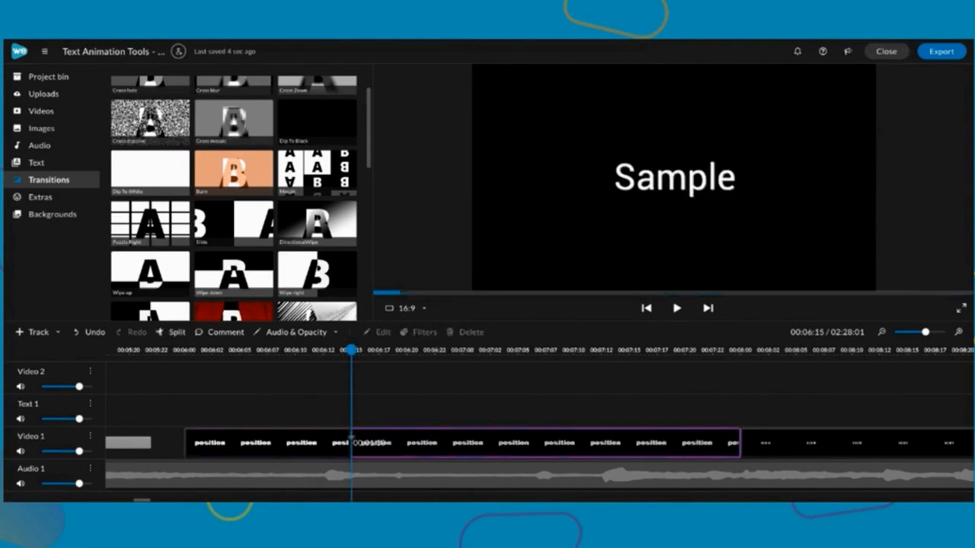
Play the lengthened slide-in from 00:05:23 and undo the trims of the first two position pieces.
left_click(181, 351)
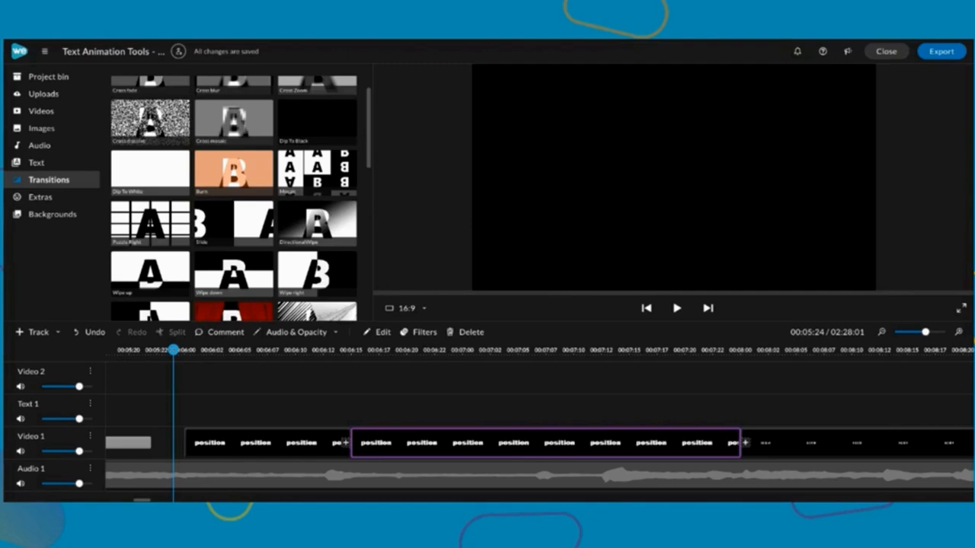
left_click_drag(174, 351, 169, 351)
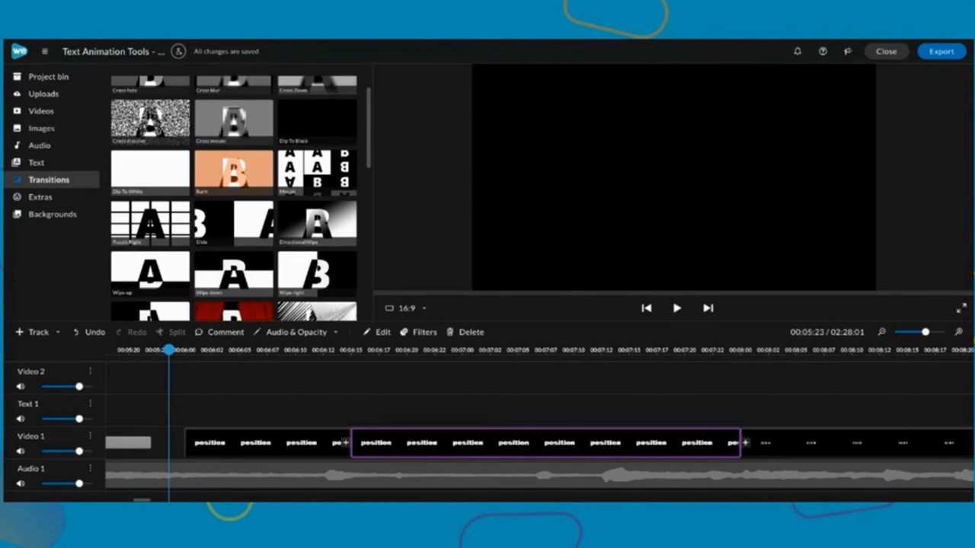
key("space")
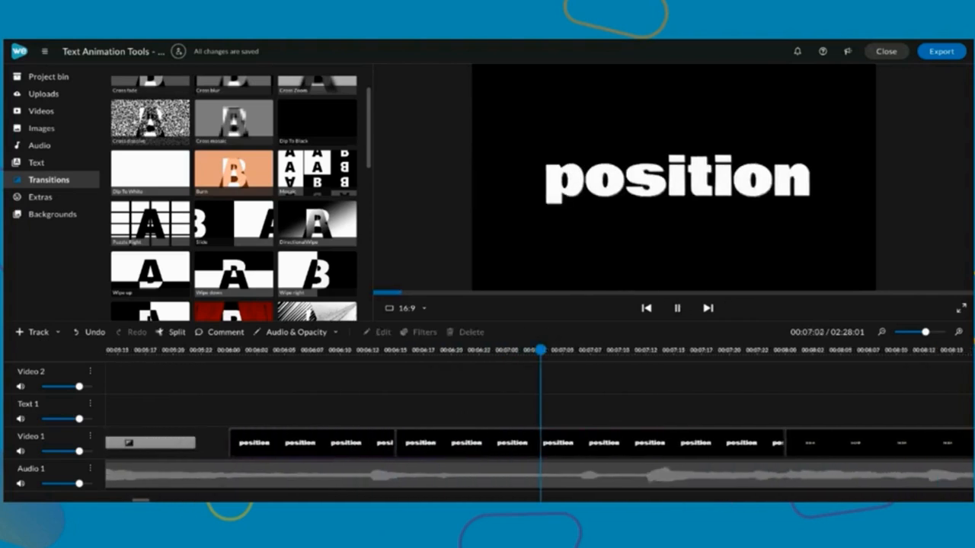
key("space")
key("ctrl+z")
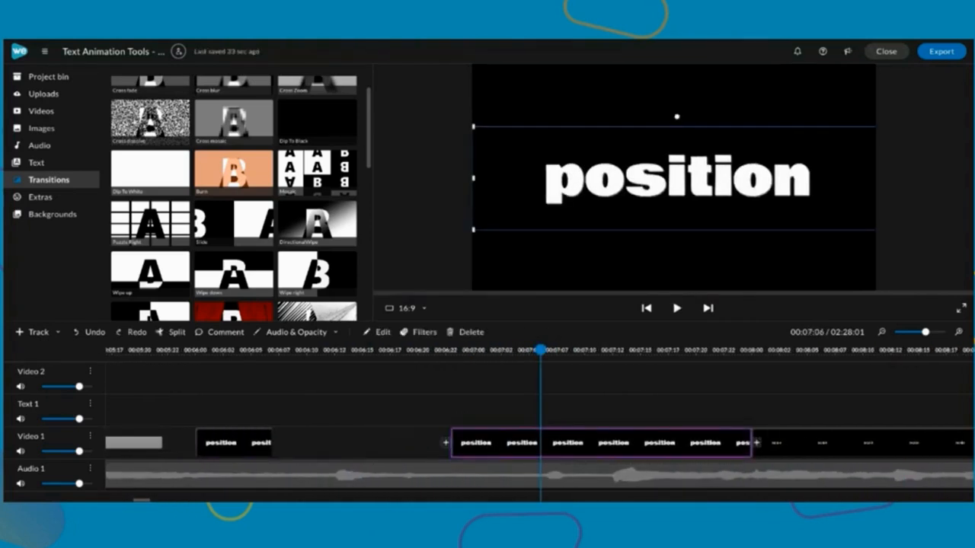
key("ctrl+z")
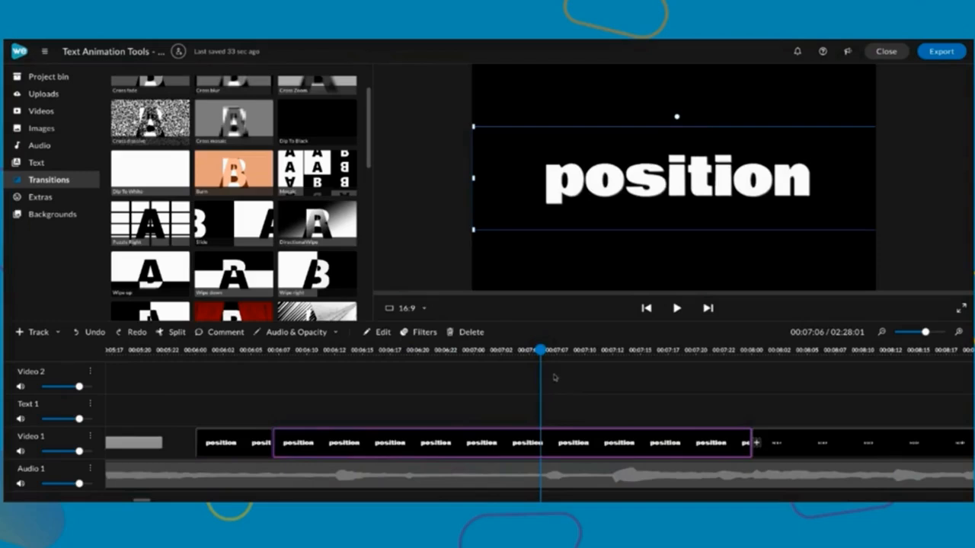
Split the second piece of the position clip at about 00:07:12.
left_click(619, 368)
left_click(618, 441)
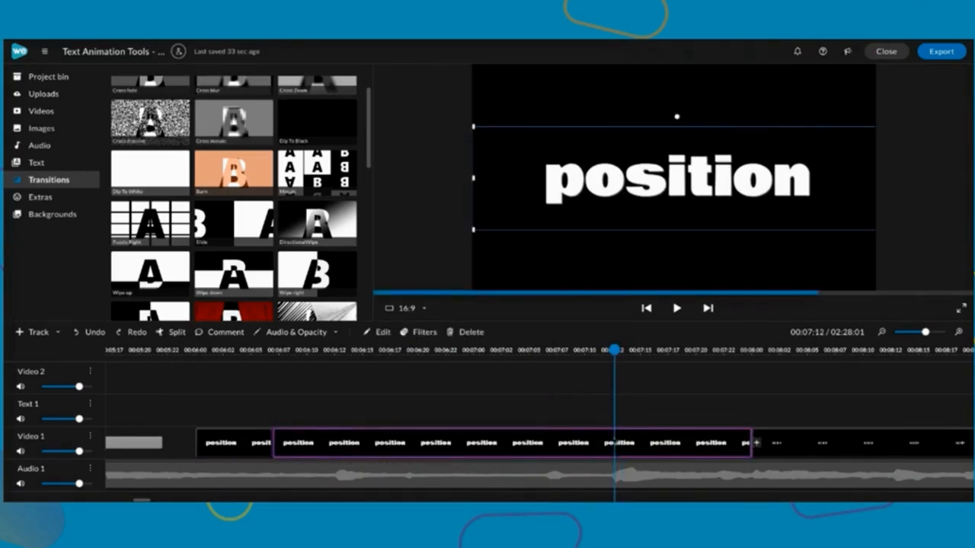
key("s")
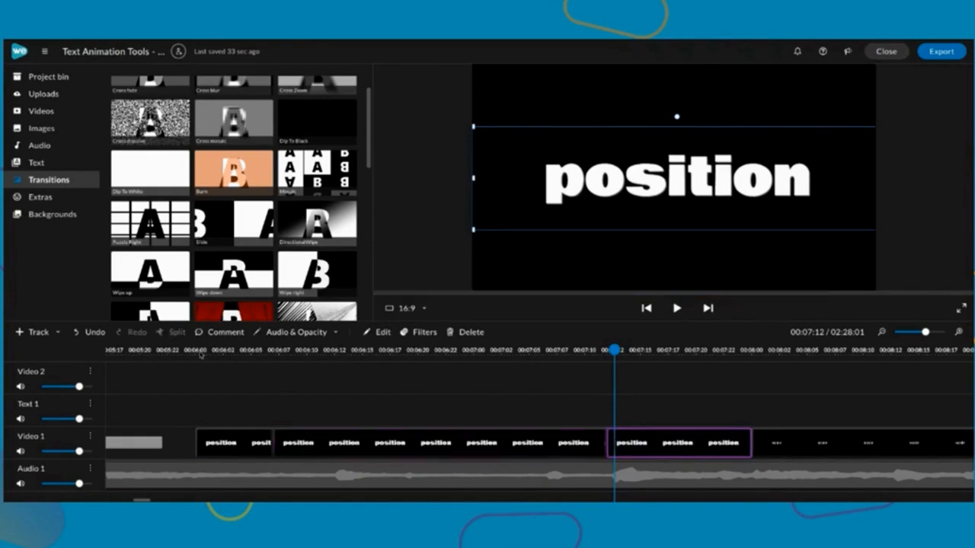
Animate the last piece of the position clip with an end position of X 1645 and Y 300.
double_click(659, 447)
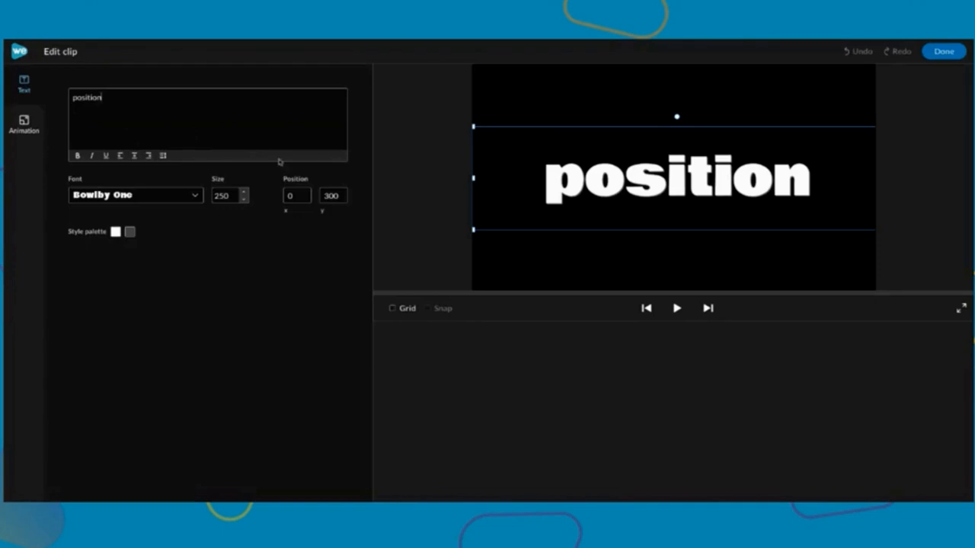
left_click(24, 124)
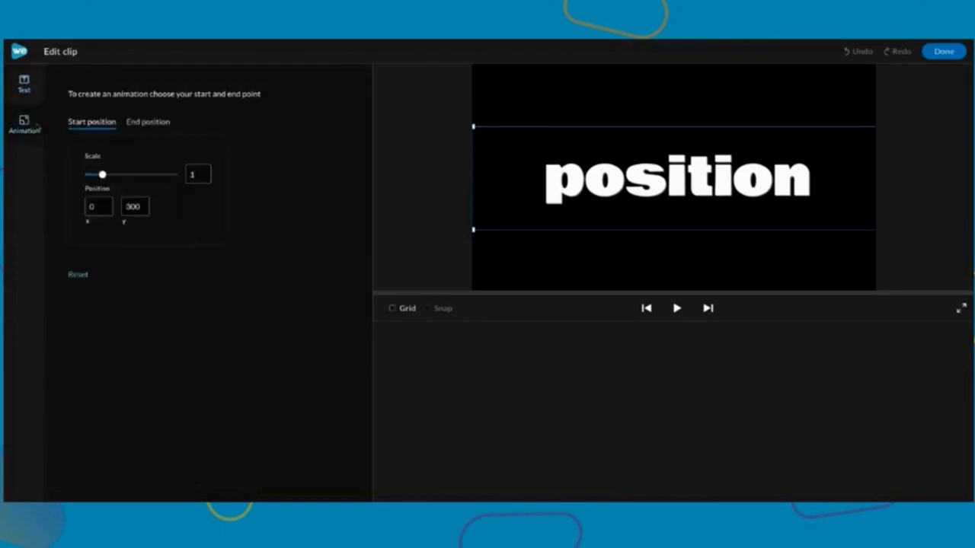
left_click(143, 123)
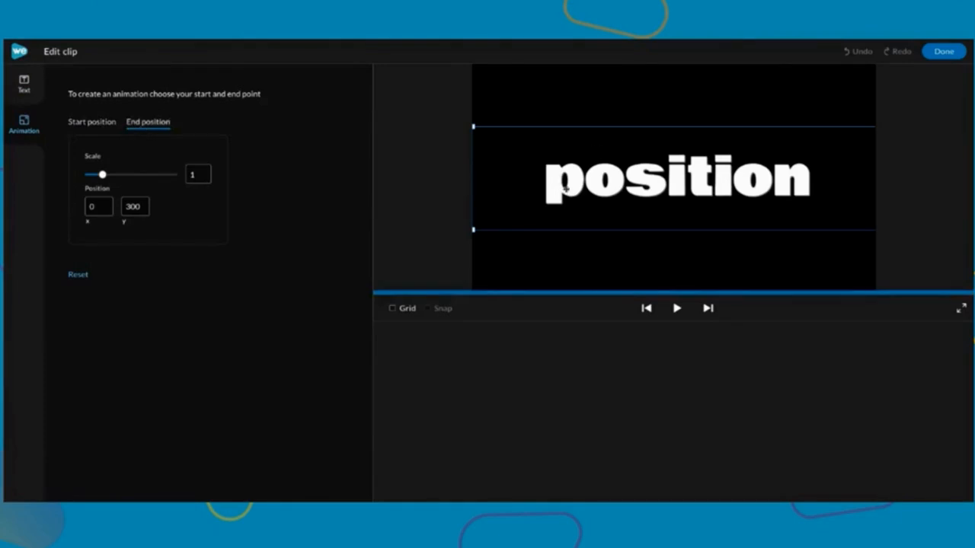
left_click_drag(563, 191, 907, 198)
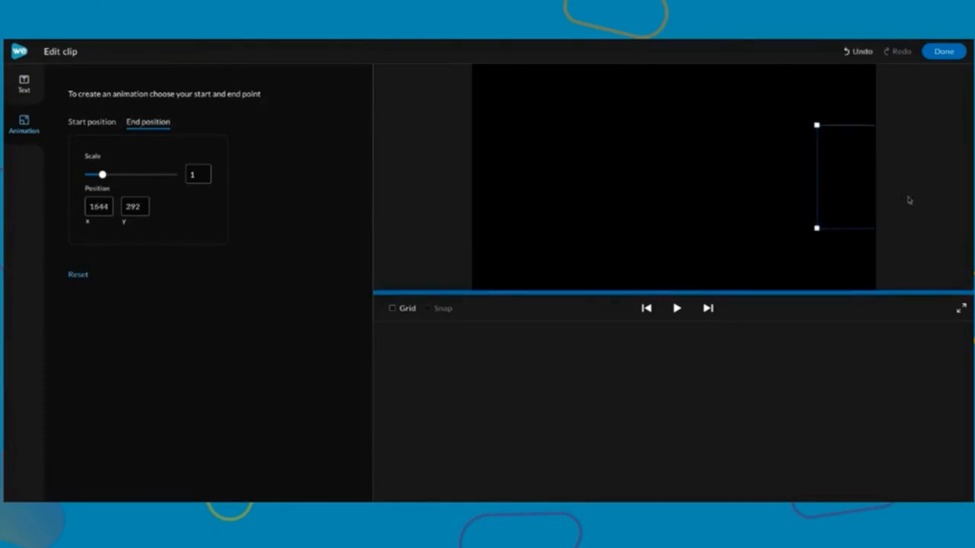
double_click(132, 206)
type("300")
left_click(154, 337)
left_click(110, 211)
key("BackSpace")
type("5")
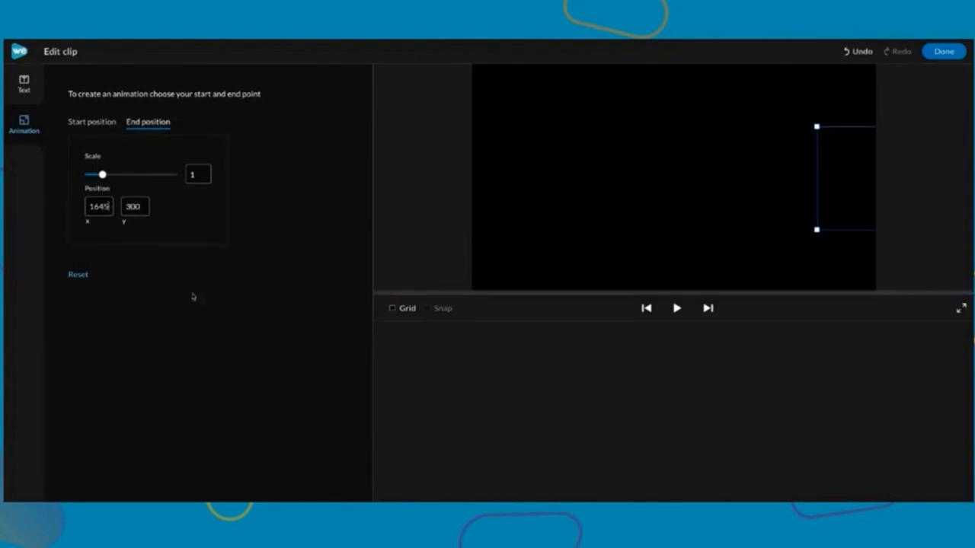
left_click(943, 52)
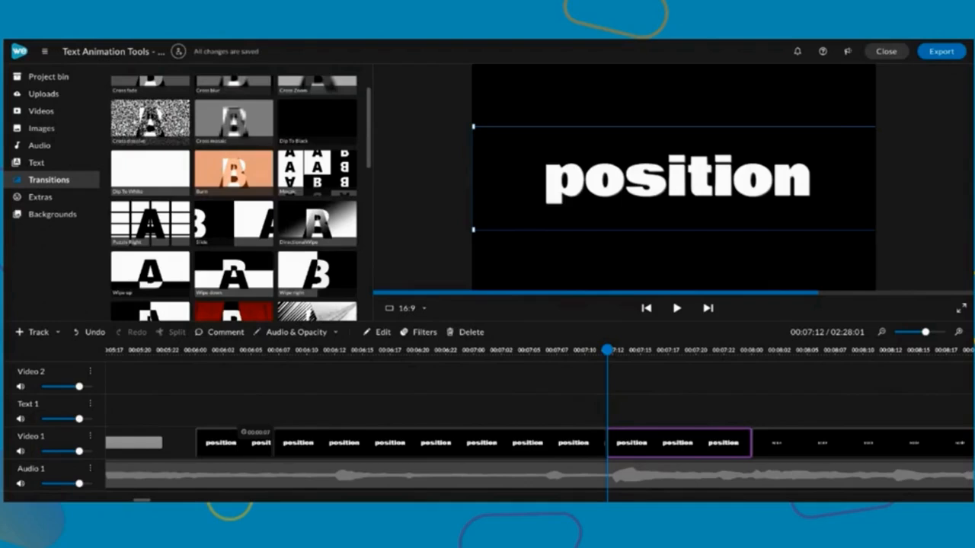
Trim the last position piece to start at 00:07:18 and extend the middle piece to meet it.
left_click_drag(607, 433, 675, 434)
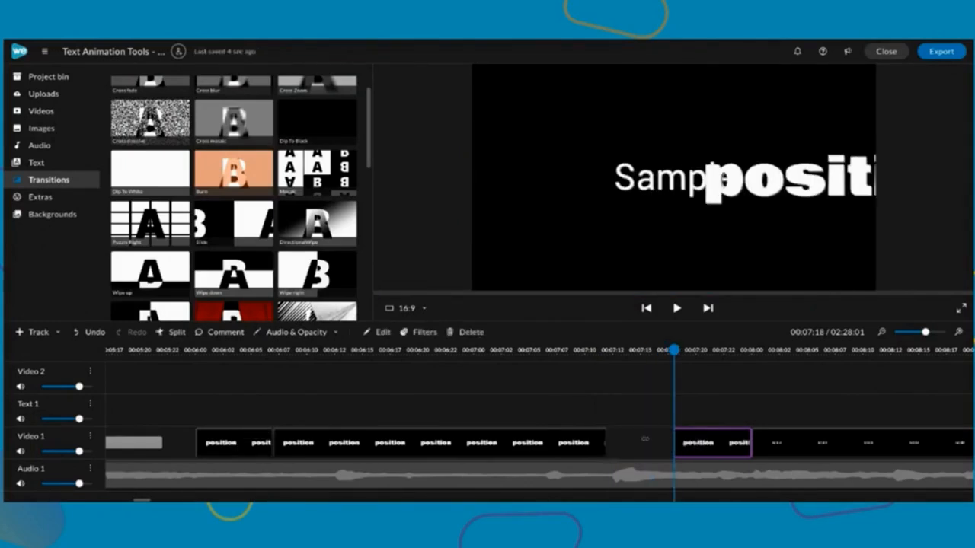
left_click(583, 448)
left_click_drag(607, 432, 673, 436)
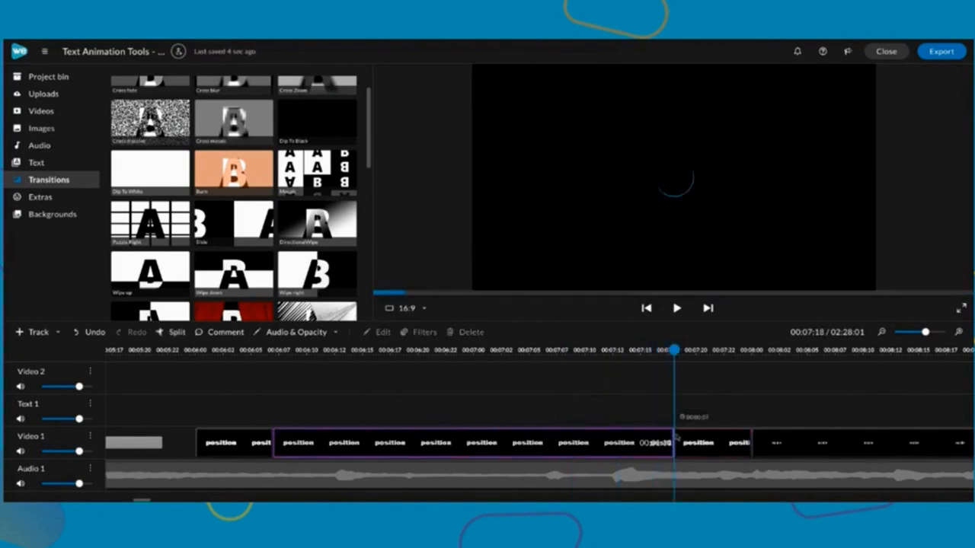
Play the whole position animation from 00:05:24 through the slide-out and into the scale clip.
left_click(185, 350)
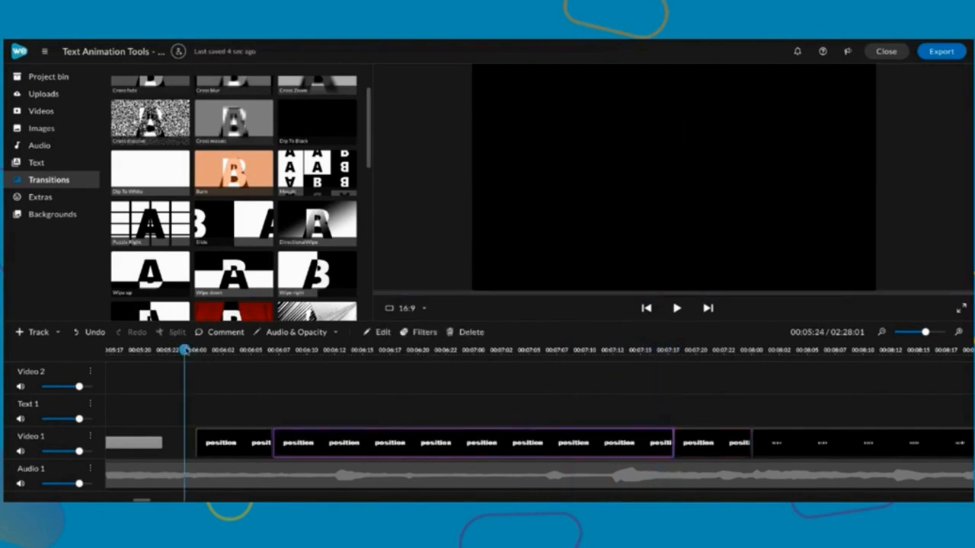
key("space")
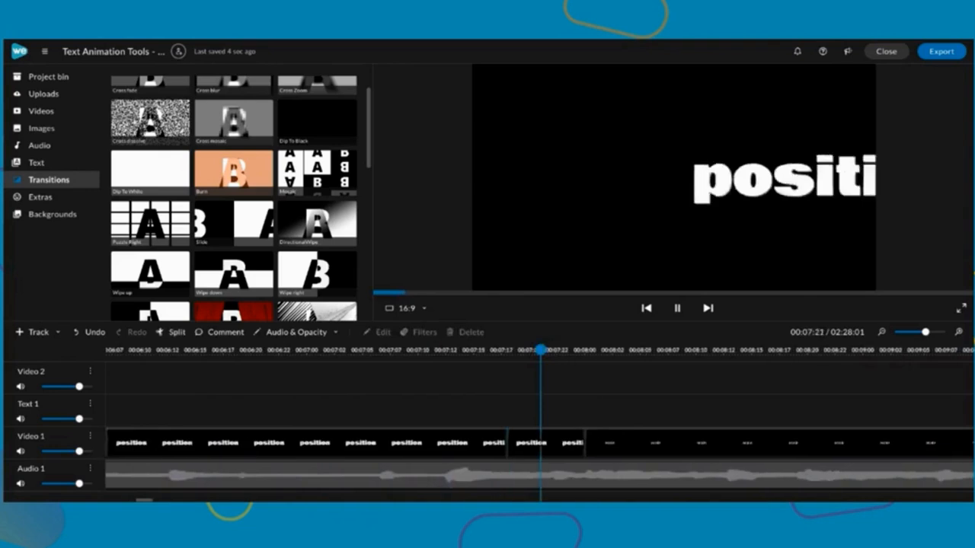
key("space")
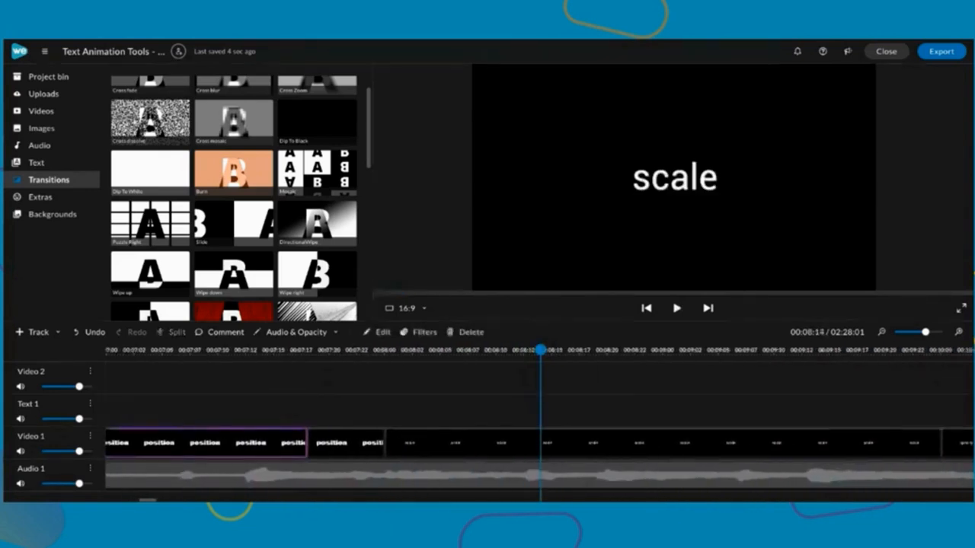
Select the three position pieces together and shift them slightly earlier to start at 00:05:24.
scroll(207, 417, "left", 5)
left_click_drag(192, 408, 663, 443)
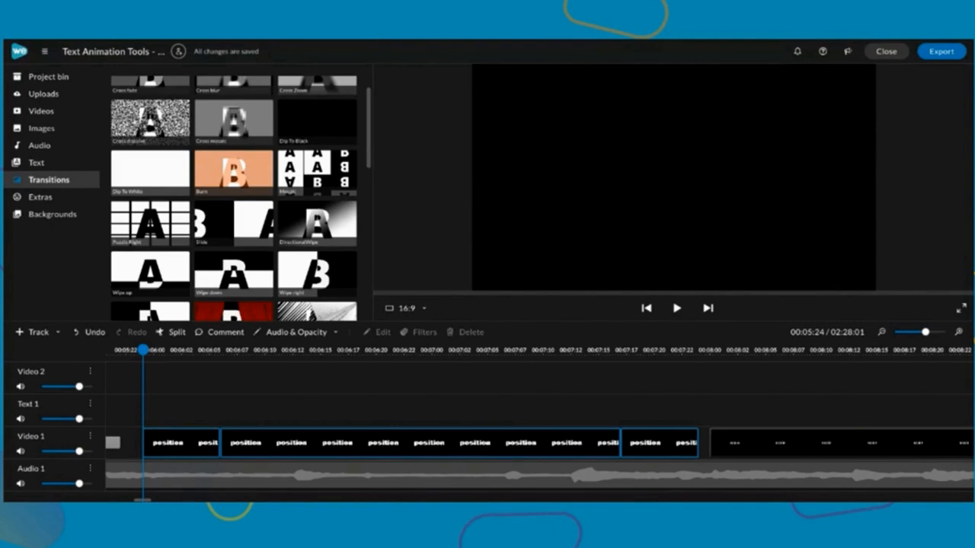
Set the scale clip's text to the Bowlby One font at size 250.
scroll(541, 436, "right", 2)
scroll(540, 436, "right", 20)
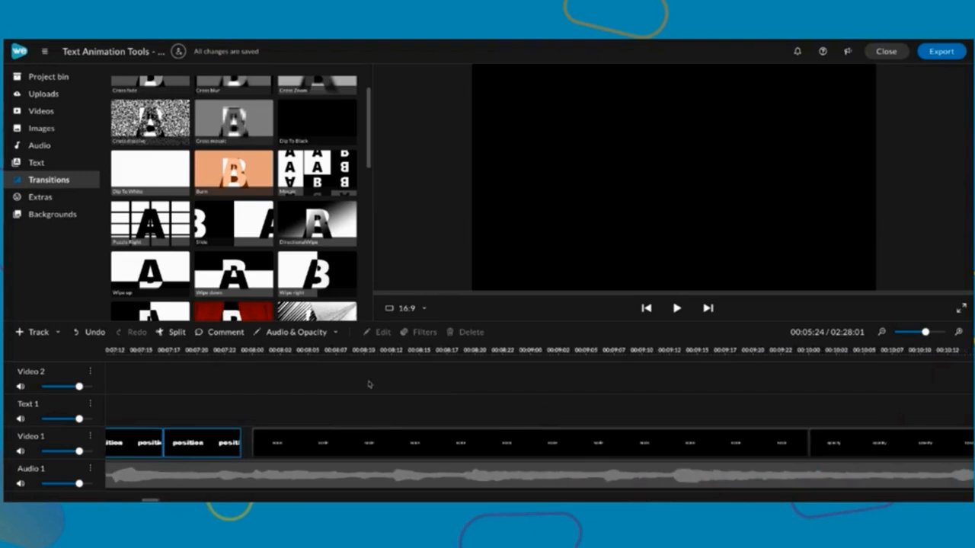
scroll(369, 384, "right", 3)
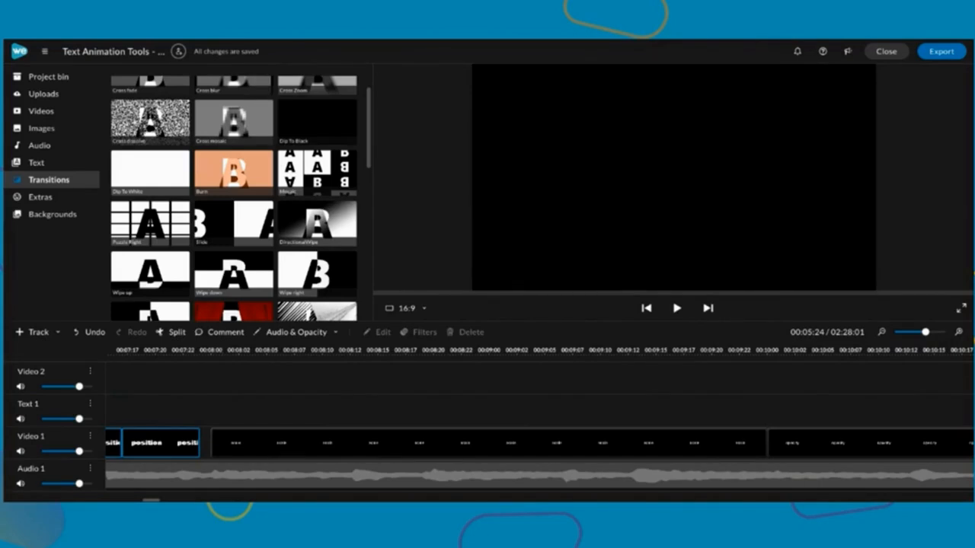
left_click(211, 350)
left_click_drag(211, 351, 285, 366)
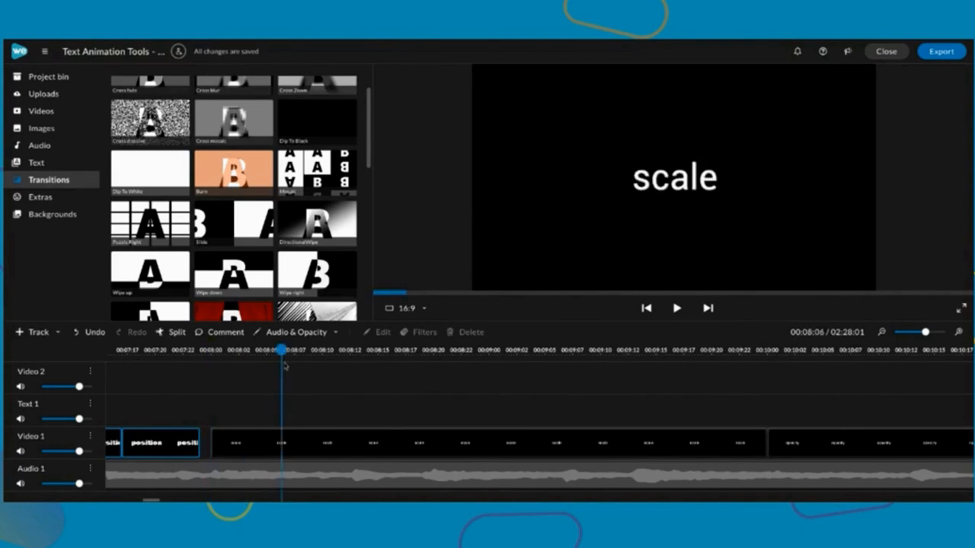
left_click(312, 445)
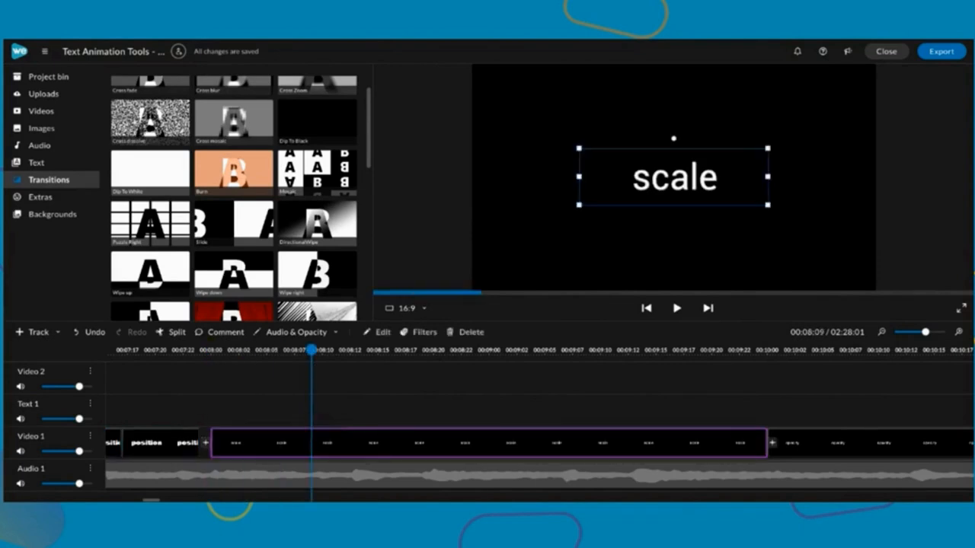
left_click(379, 332)
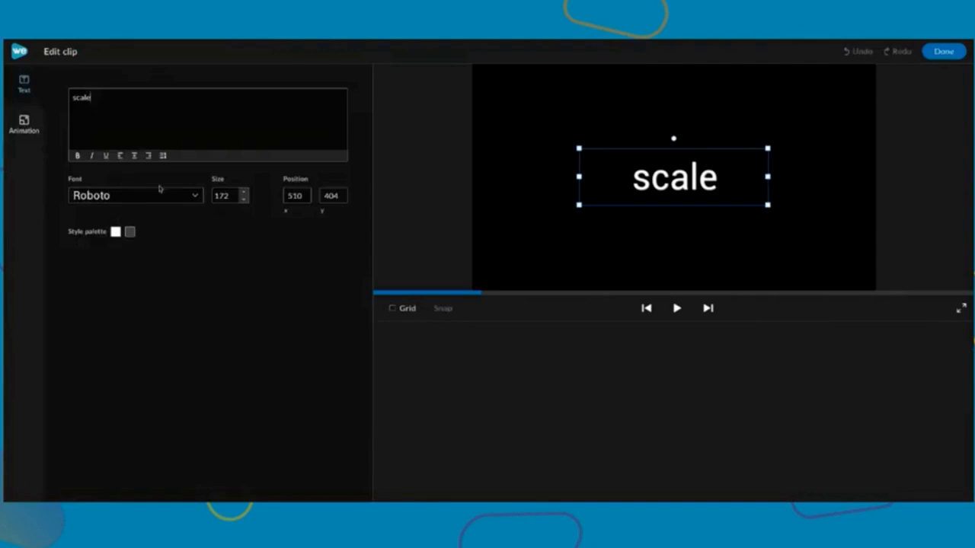
left_click(196, 196)
left_click(189, 392)
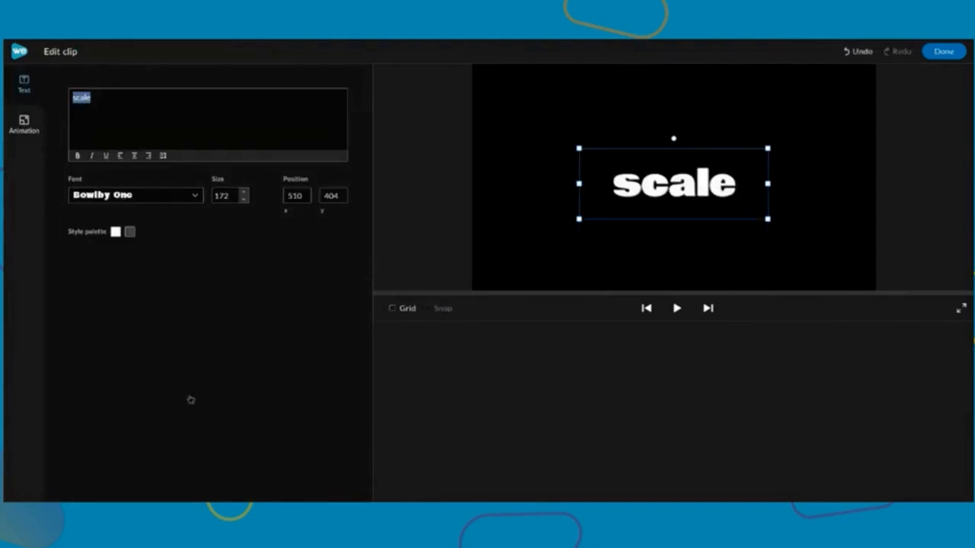
double_click(223, 196)
type("250")
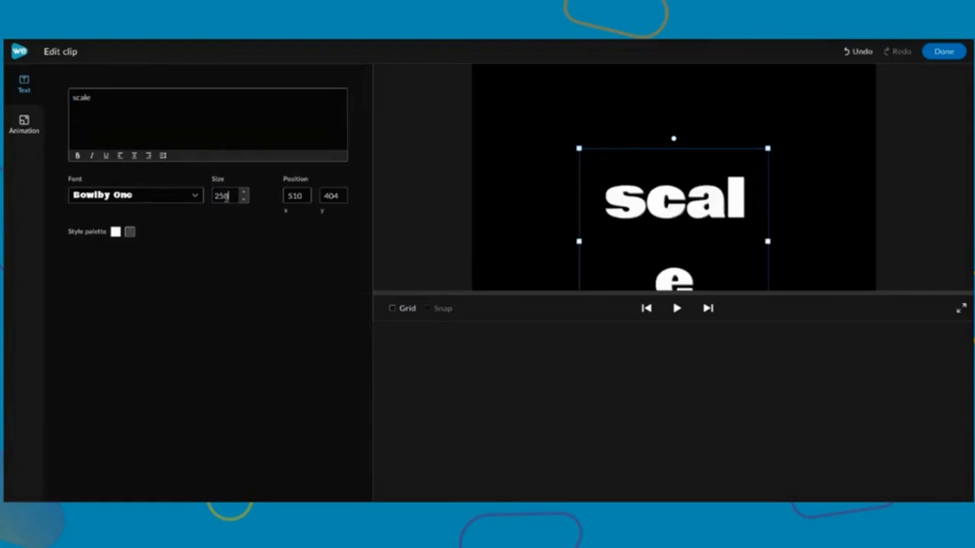
Widen the scale text box to the full frame width, place it at X 0 and Y 300, and finish editing the clip.
left_click_drag(579, 241, 473, 241)
left_click_drag(773, 206, 881, 211)
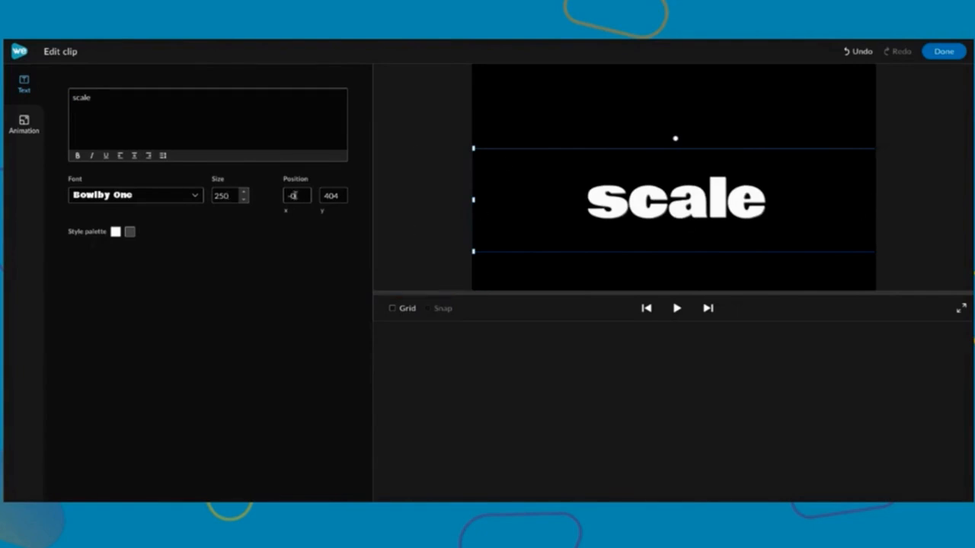
left_click(327, 200)
double_click(333, 193)
type("300")
key("Return")
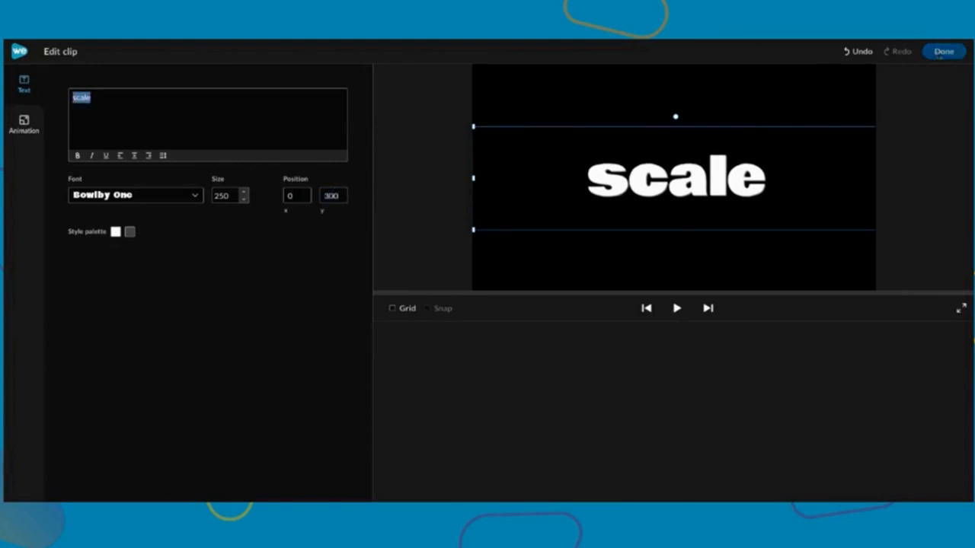
left_click(944, 51)
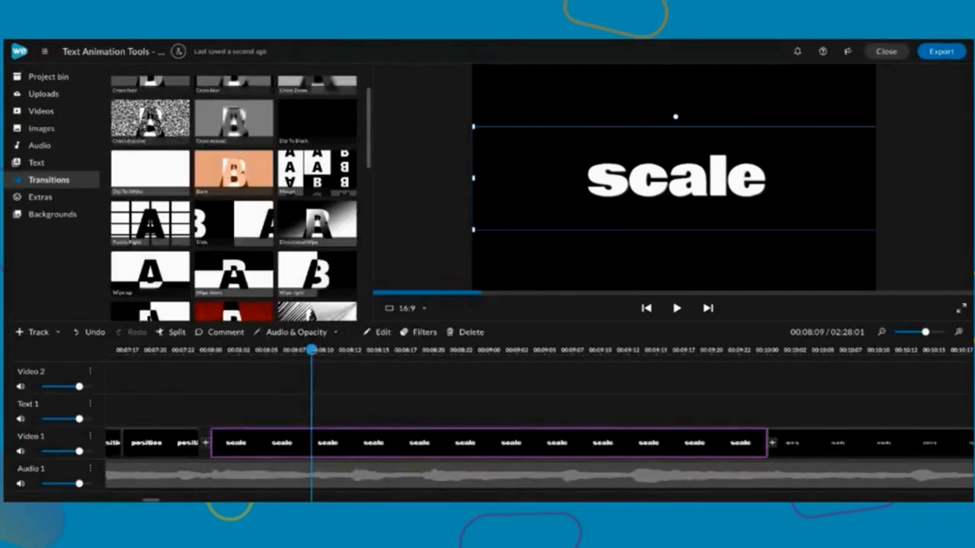
Split the scale clip into three pieces at about 00:08:09 and 00:09:13.
left_click_drag(319, 372, 628, 369)
left_click(642, 436)
key("s")
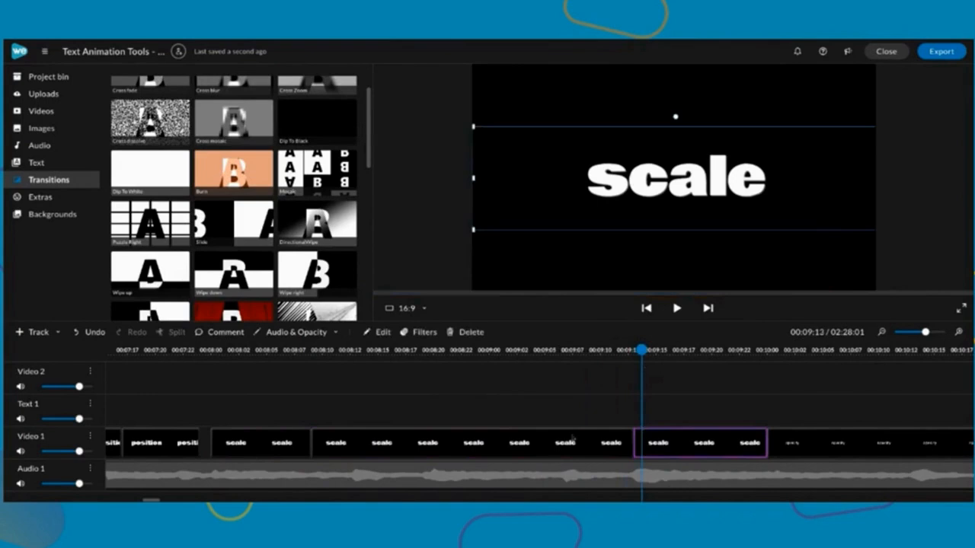
Set the first scale piece's animation to start at the minimum scale, finish editing, and play it back from 00:07:24.
left_click(266, 446)
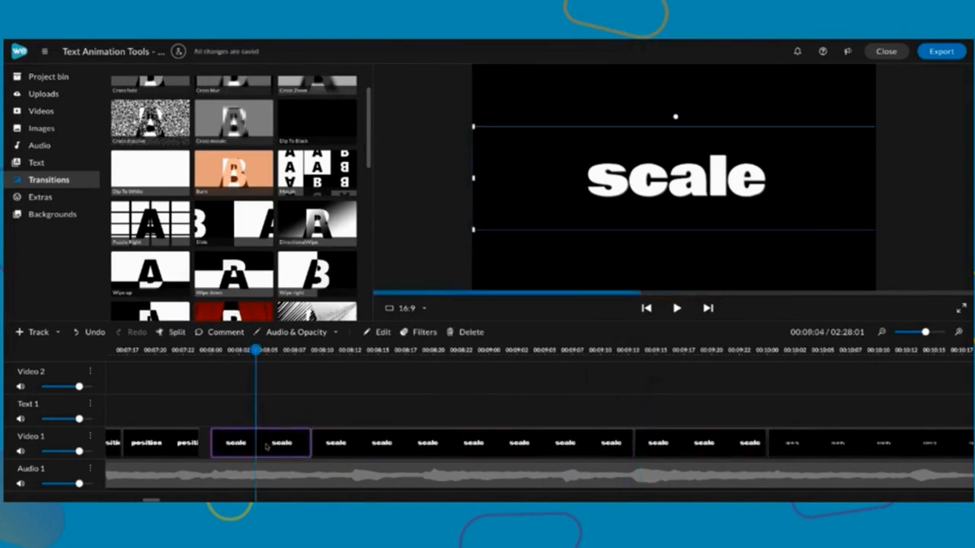
double_click(266, 446)
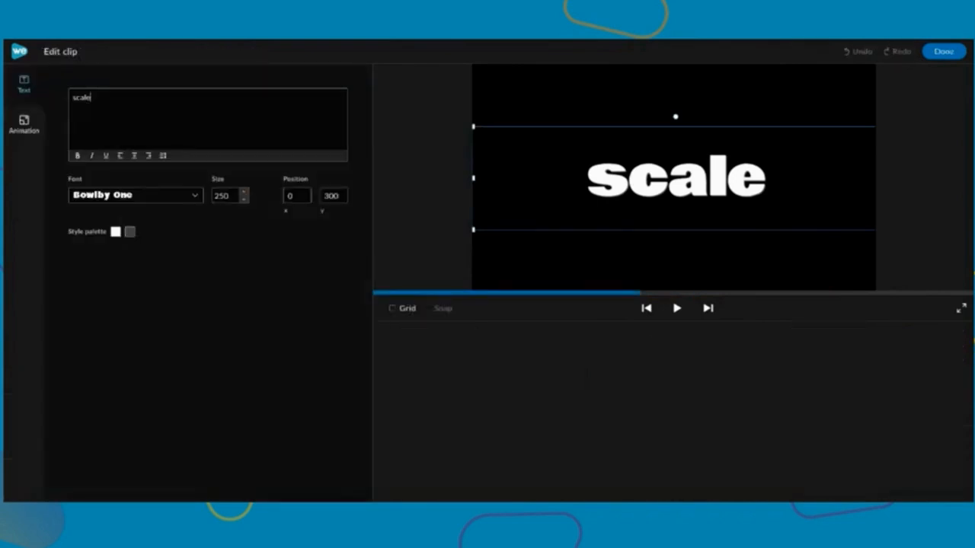
left_click(27, 126)
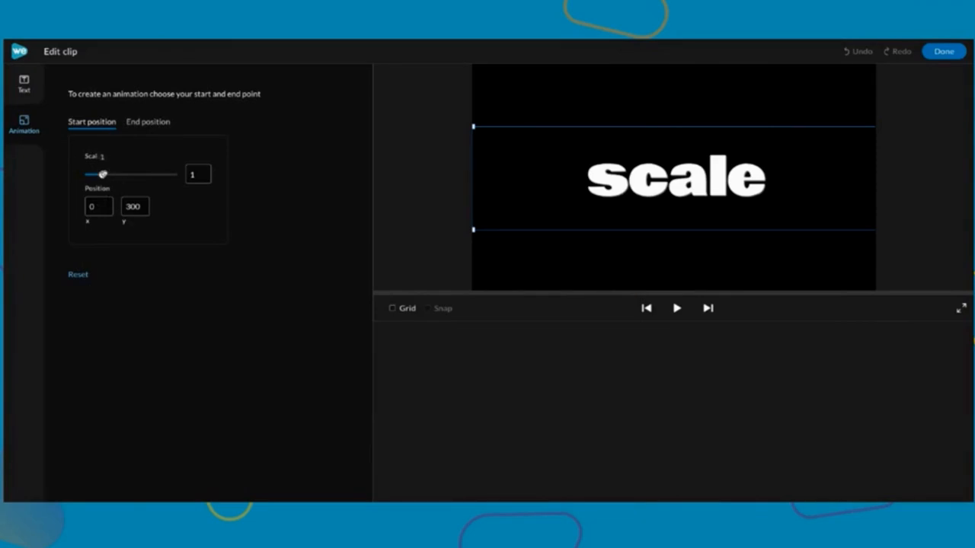
left_click_drag(103, 175, 85, 175)
left_click(144, 123)
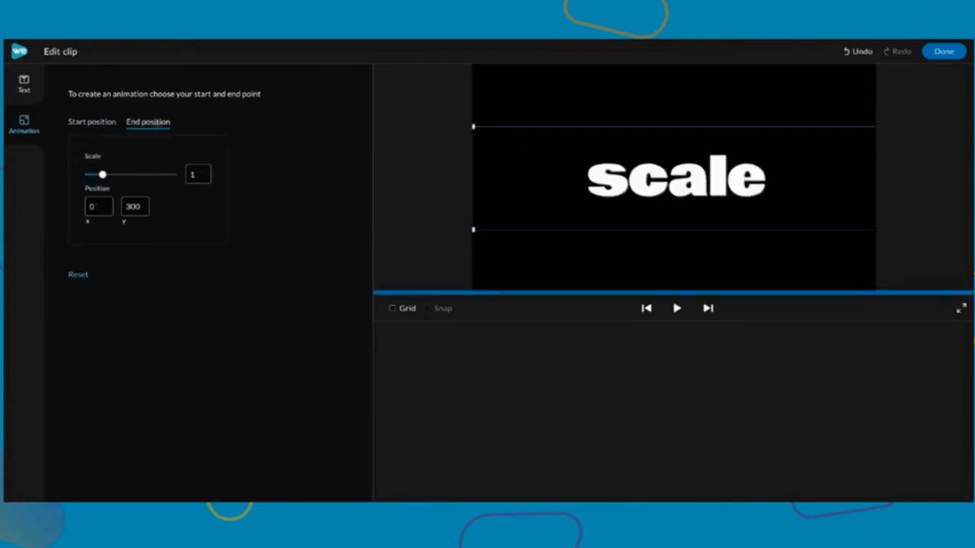
left_click(942, 52)
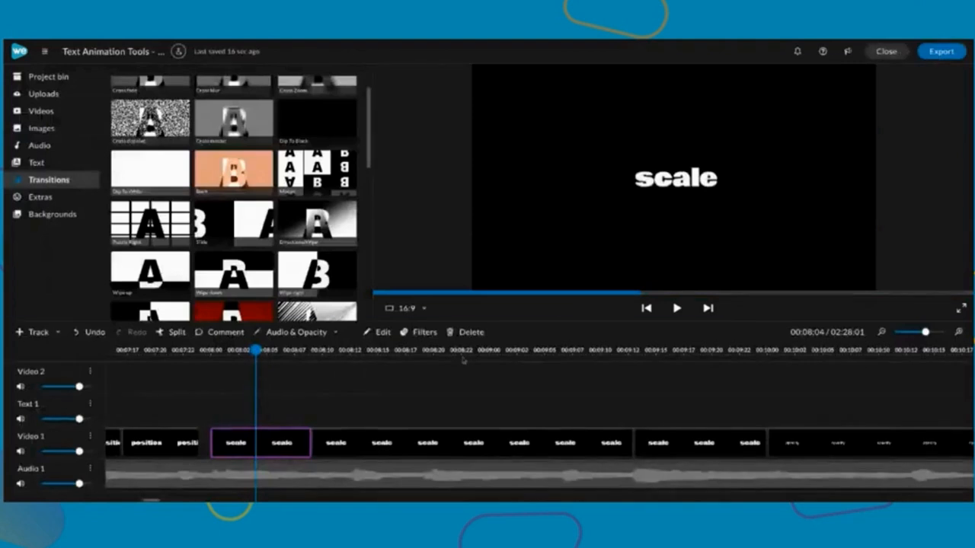
left_click_drag(256, 351, 202, 350)
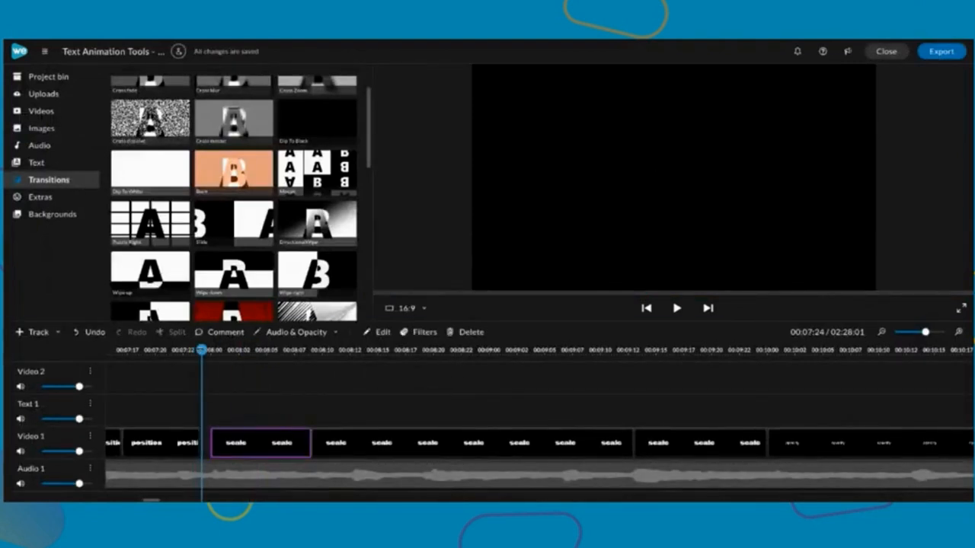
key("space")
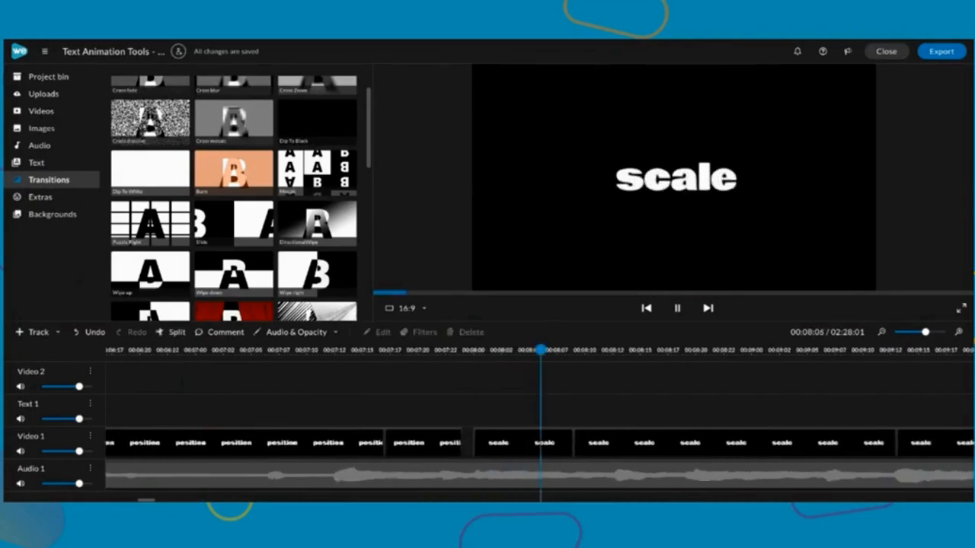
key("space")
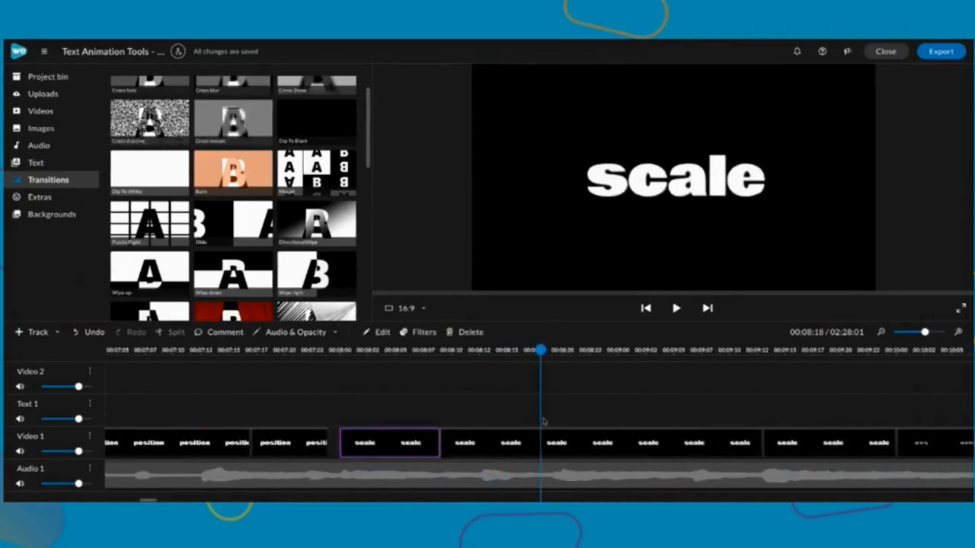
Set the last scale piece's animation to end at scale 5 and finish editing the clip.
left_click(812, 440)
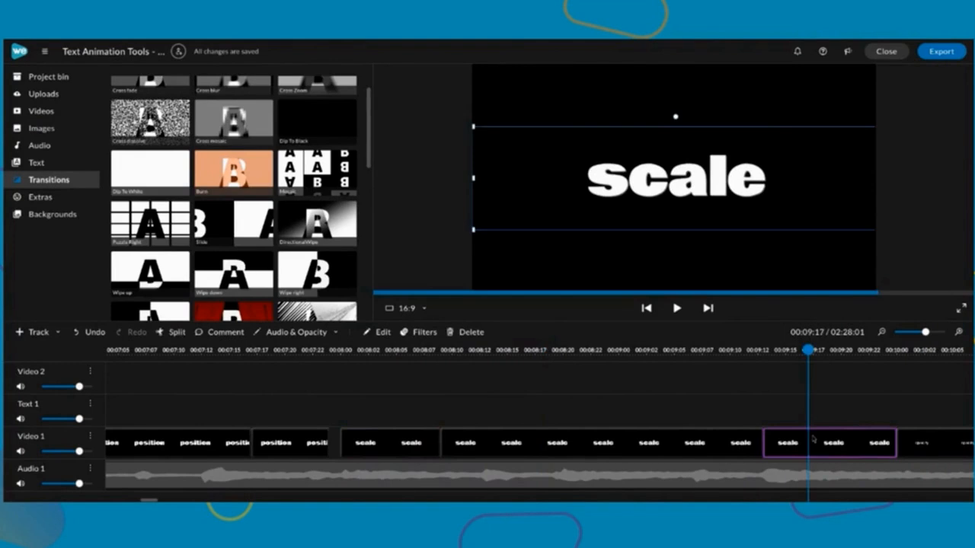
double_click(801, 440)
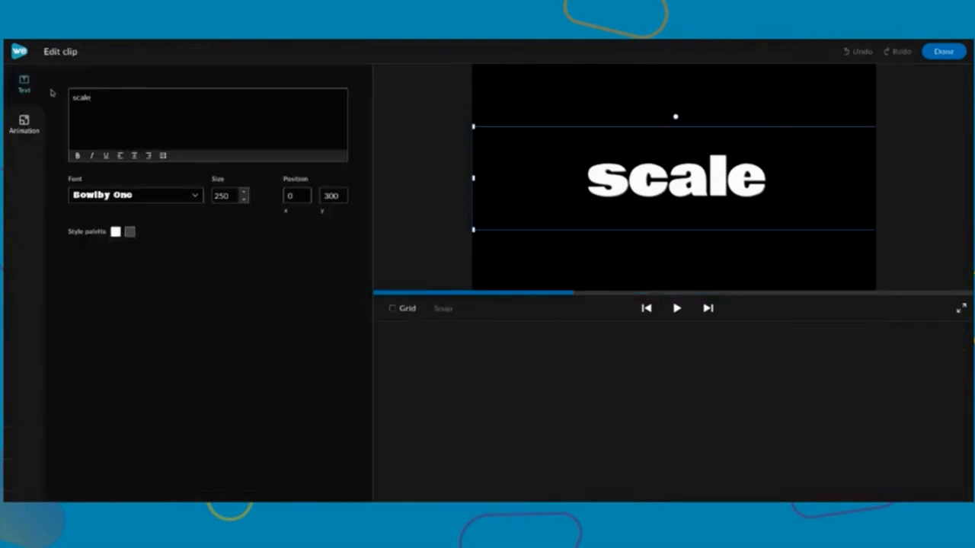
left_click(24, 123)
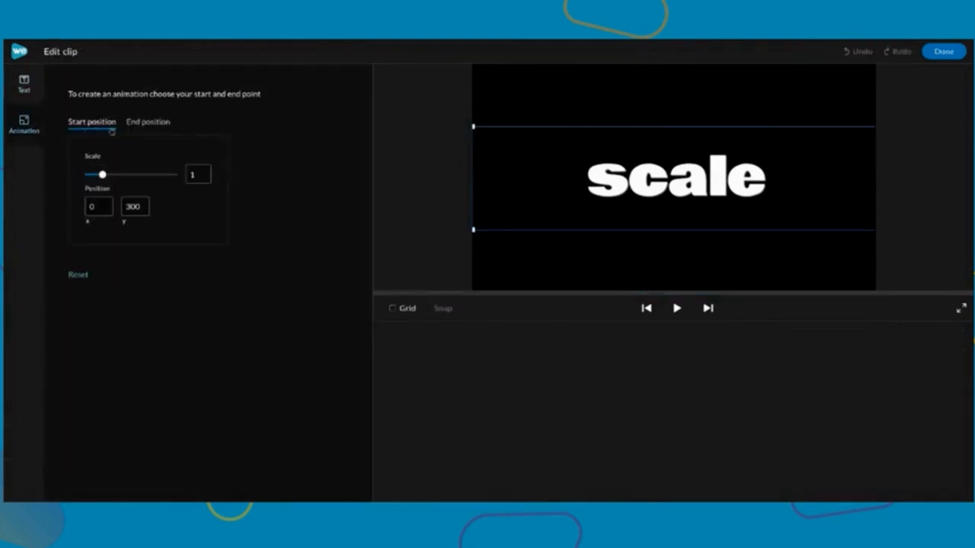
left_click(147, 131)
left_click_drag(102, 174, 220, 183)
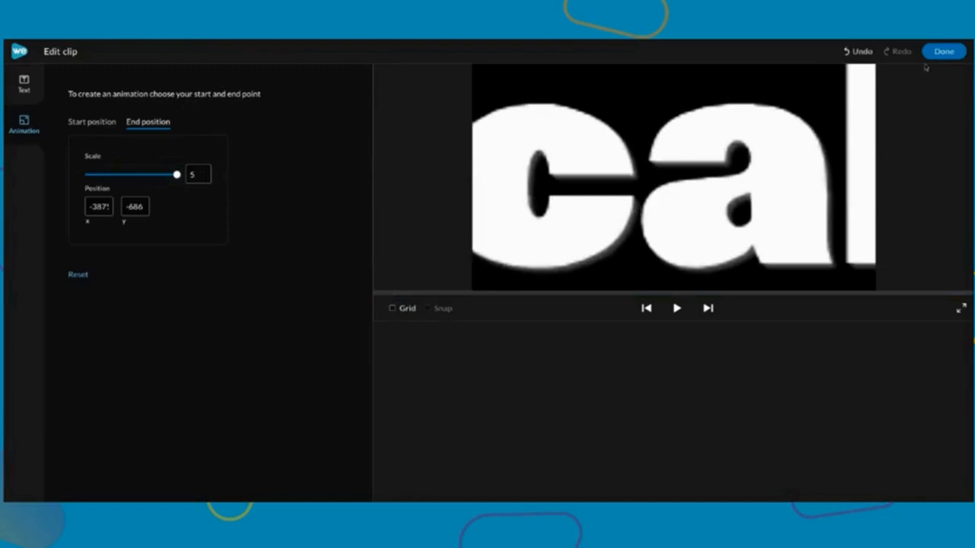
left_click(943, 51)
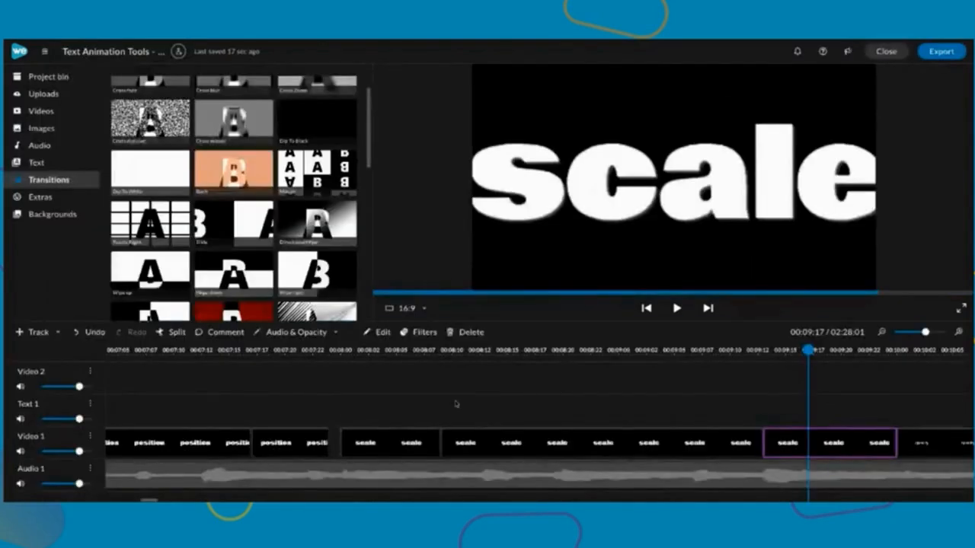
Shorten the first scale piece to end at 00:08:07 and move the middle scale piece up against it.
left_click(395, 446)
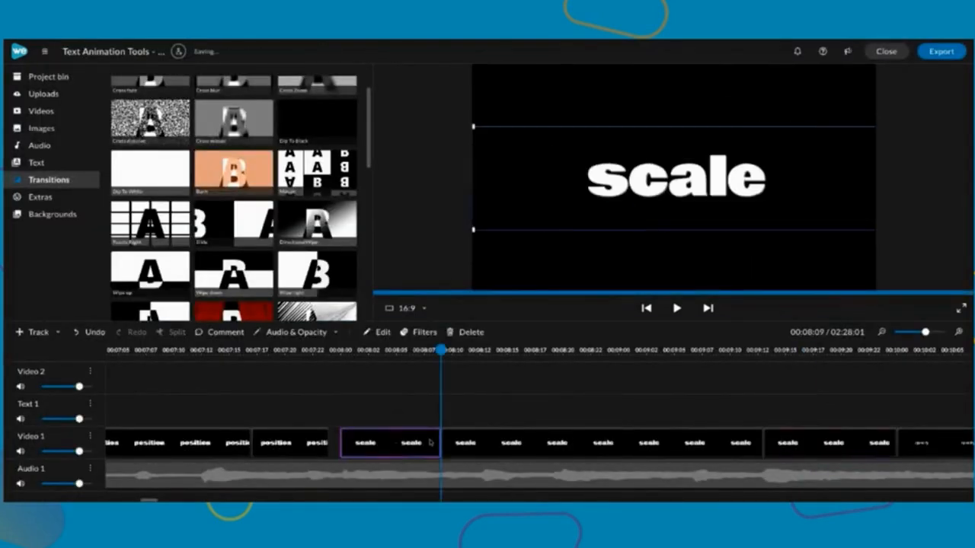
left_click_drag(438, 442, 413, 438)
left_click_drag(477, 443, 471, 389)
left_click(548, 443)
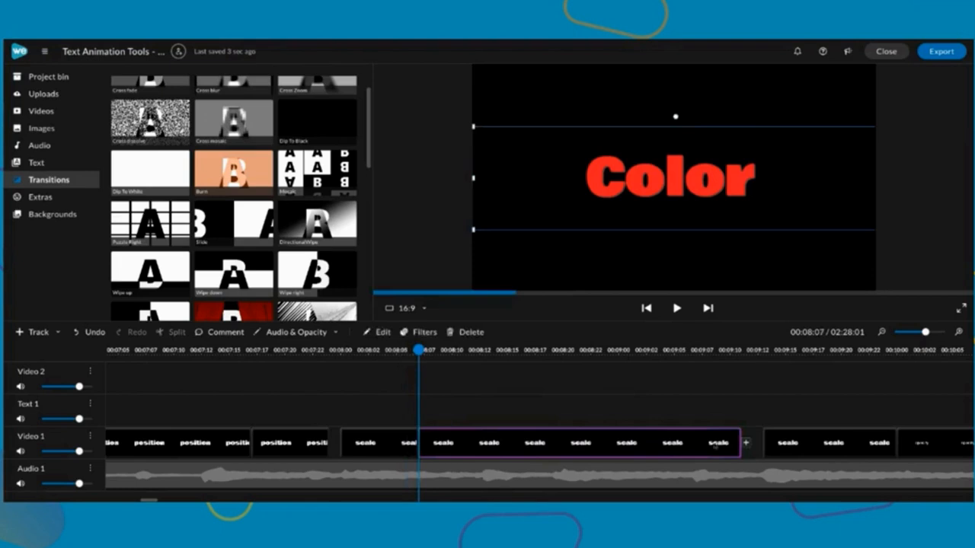
Move the last scale piece up against the middle one and shorten its end to 00:09:18.
left_click(792, 440)
left_click_drag(793, 440, 783, 441)
left_click_drag(873, 442, 817, 442)
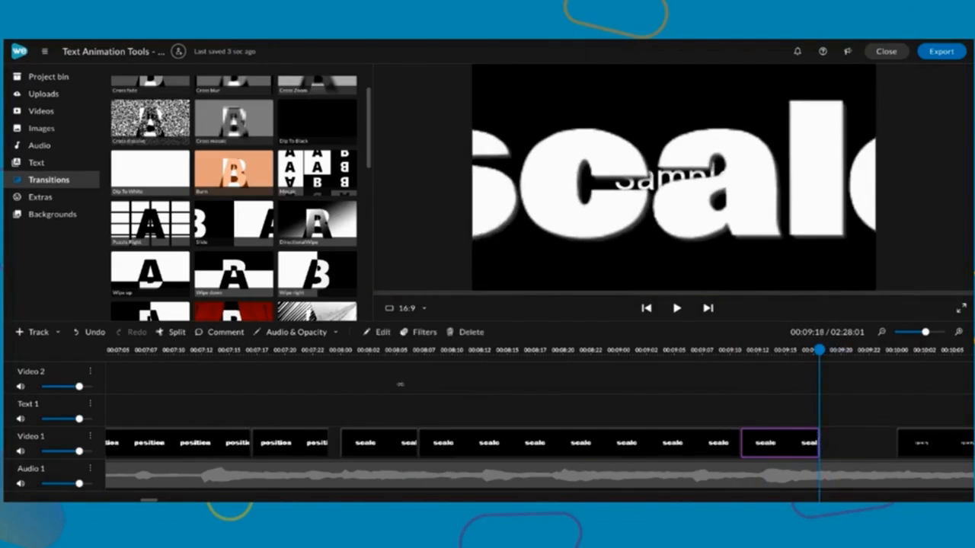
Select the three scale pieces together, shift them slightly later to start at about 00:08:02, and play back the section from 00:07:21.
left_click_drag(357, 391, 776, 444)
left_click_drag(632, 449, 662, 449)
left_click(297, 351)
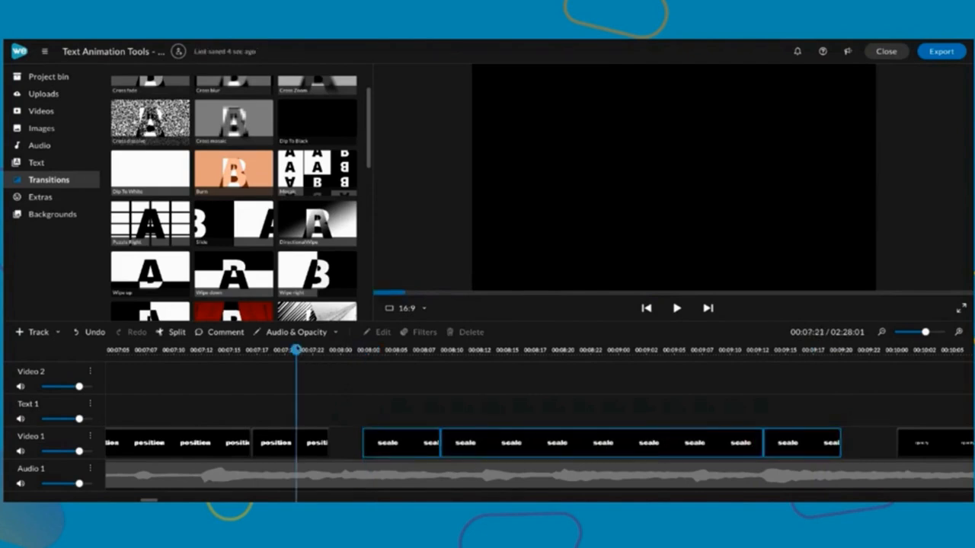
key("space")
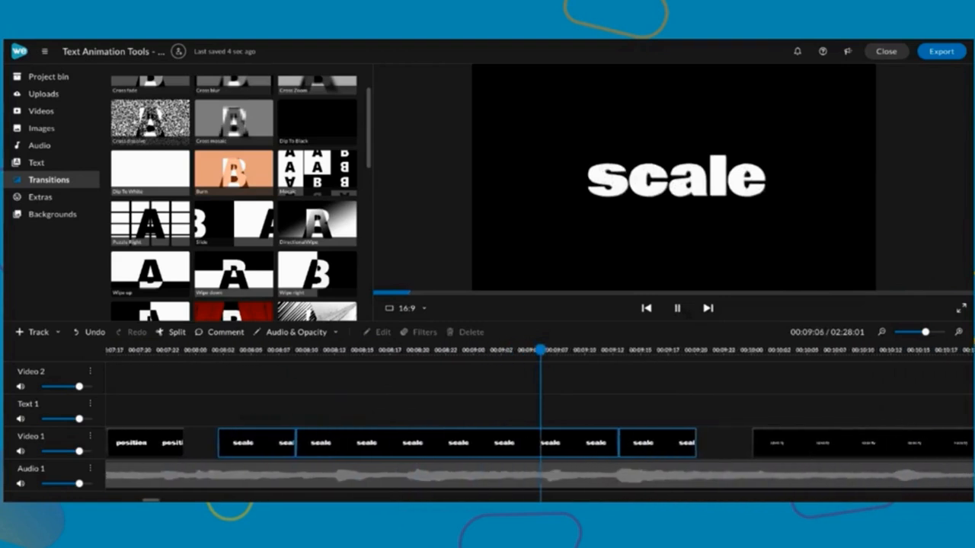
key("space")
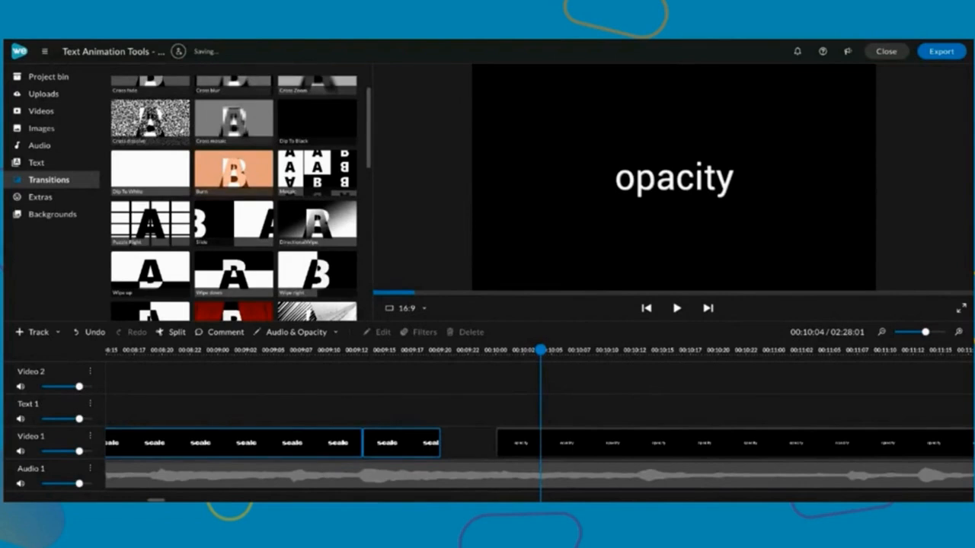
Move the three selected scale pieces later until the last one meets the start of the opacity clip.
scroll(655, 385, "right", 5)
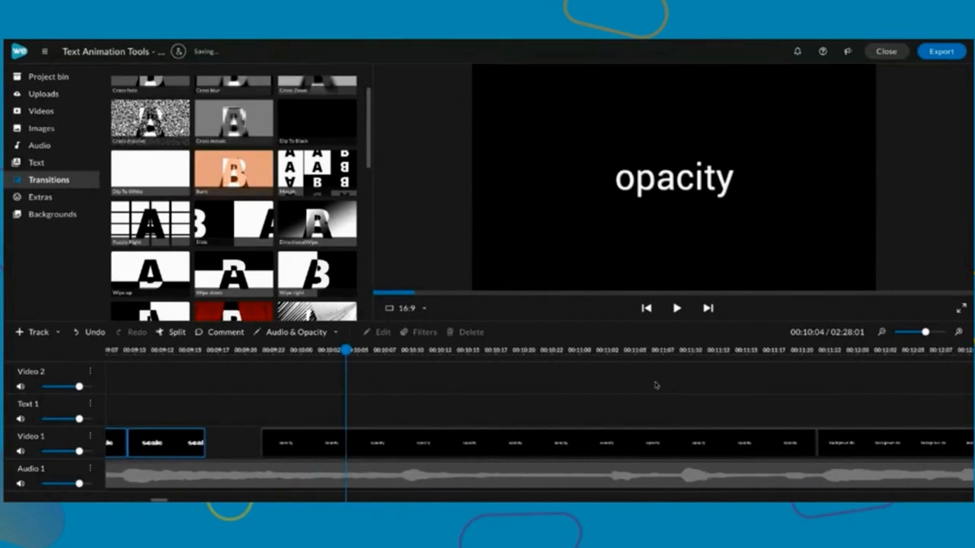
scroll(464, 406, "left", 1)
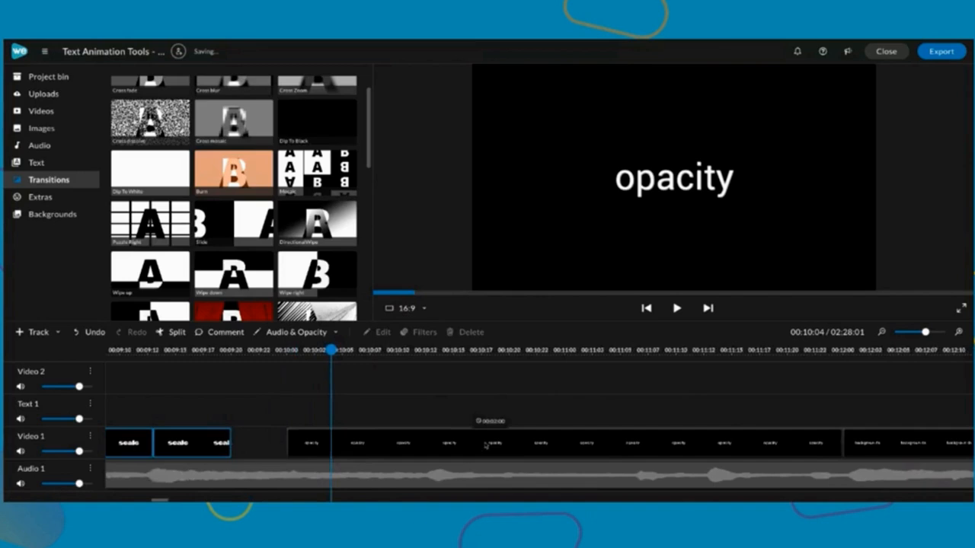
left_click_drag(207, 446, 264, 448)
Move the first scale piece back to start at 00:08:00 and extend the middle piece's start back to 00:08:07.
scroll(164, 443, "left", 6)
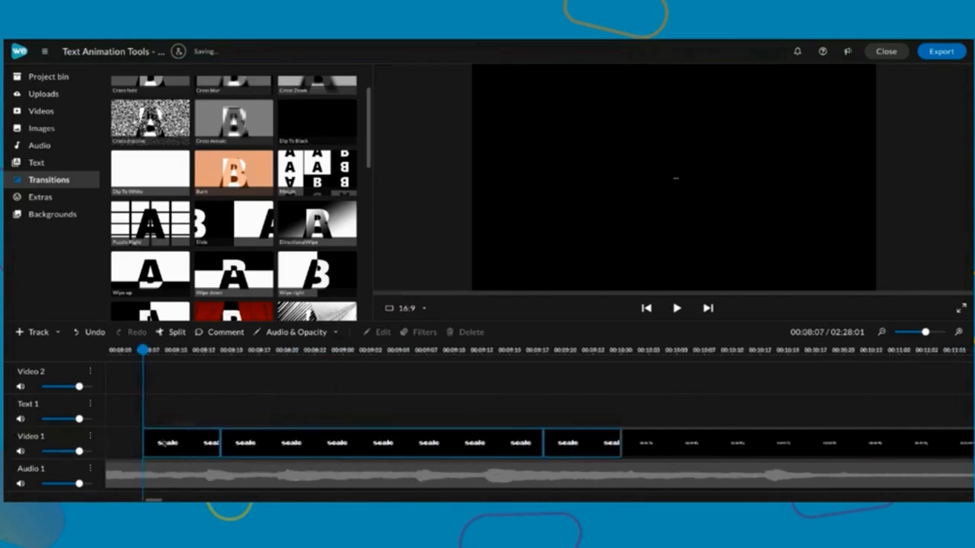
left_click_drag(355, 440, 301, 440)
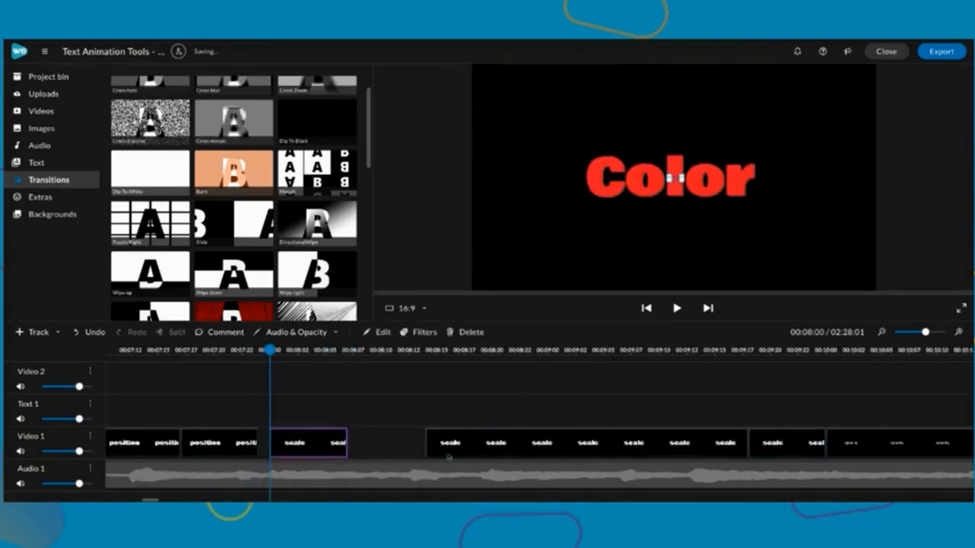
left_click(448, 455)
left_click_drag(427, 441, 348, 441)
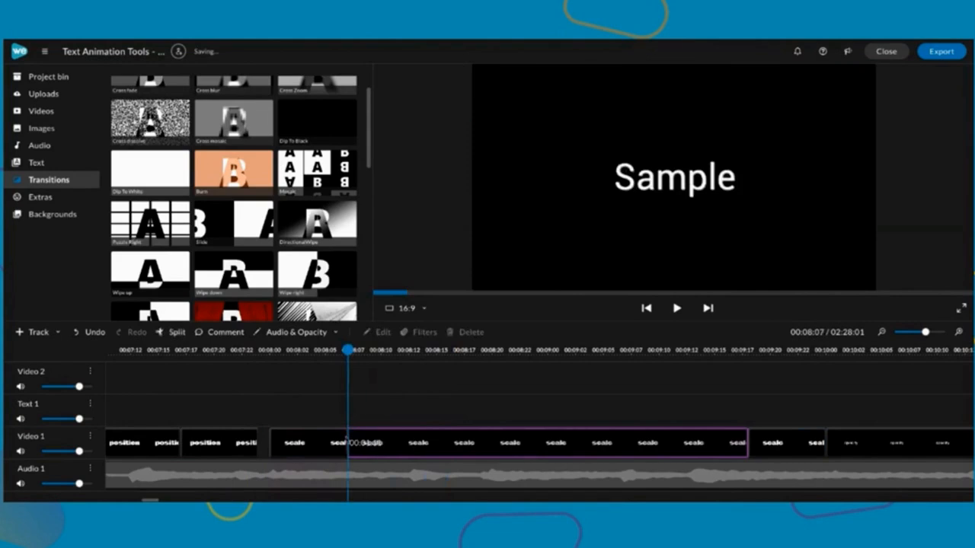
Move the last position piece up against the first scale piece and extend the middle position piece's end to 00:07:18.
left_click(227, 442)
left_click_drag(227, 442, 192, 442)
left_click(160, 448)
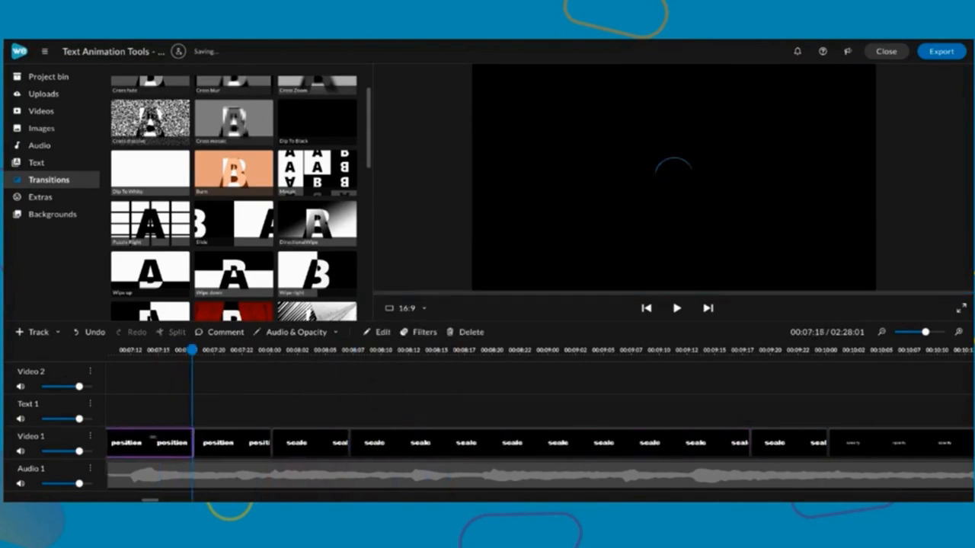
scroll(177, 442, "left", 6)
scroll(331, 444, "right", 10)
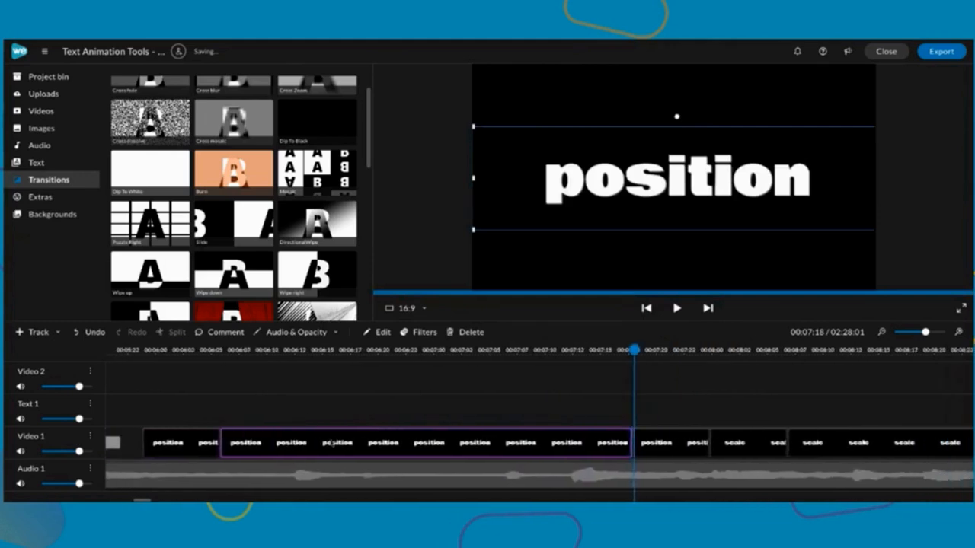
Open the opacity clip for editing and set its text to the Bowlby One font at size 250.
scroll(442, 438, "right", 6)
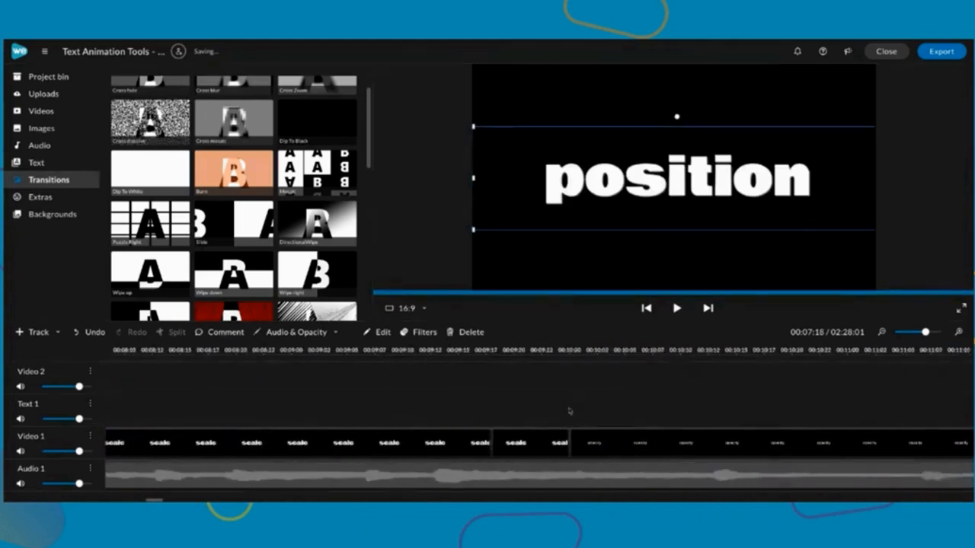
left_click(355, 352)
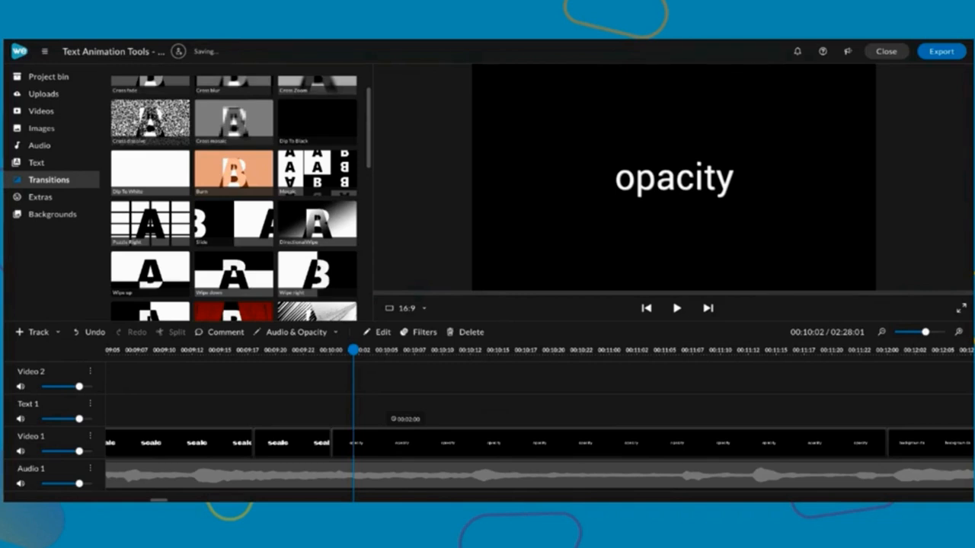
double_click(393, 442)
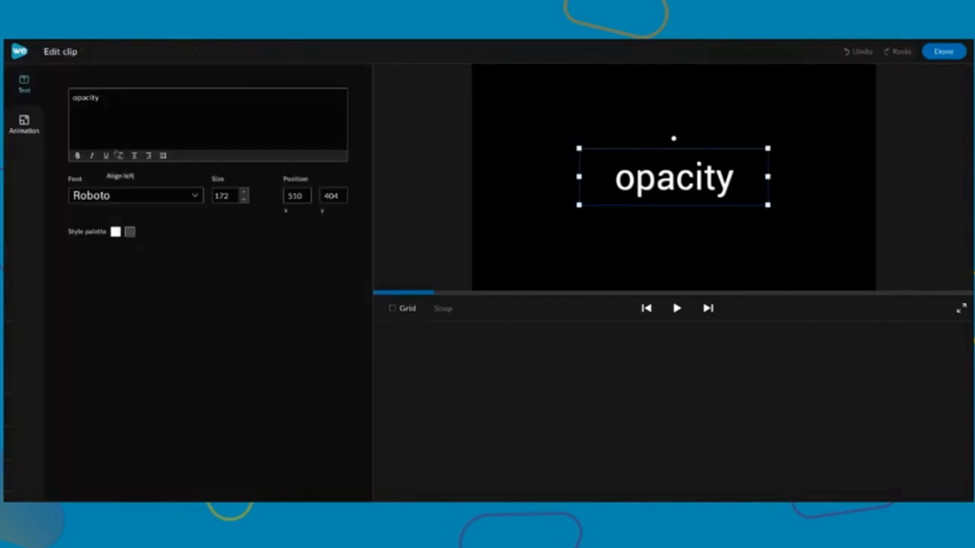
left_click(195, 197)
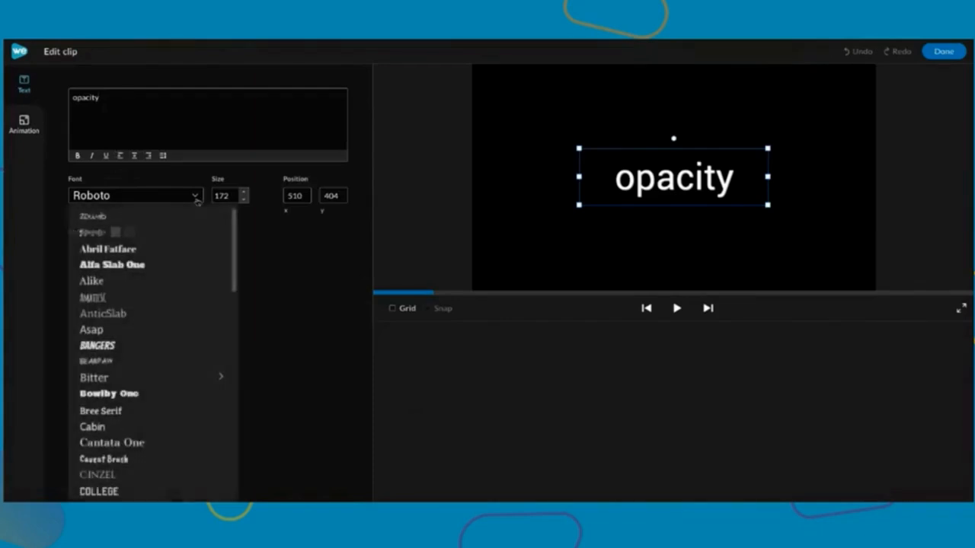
left_click(198, 393)
double_click(225, 195)
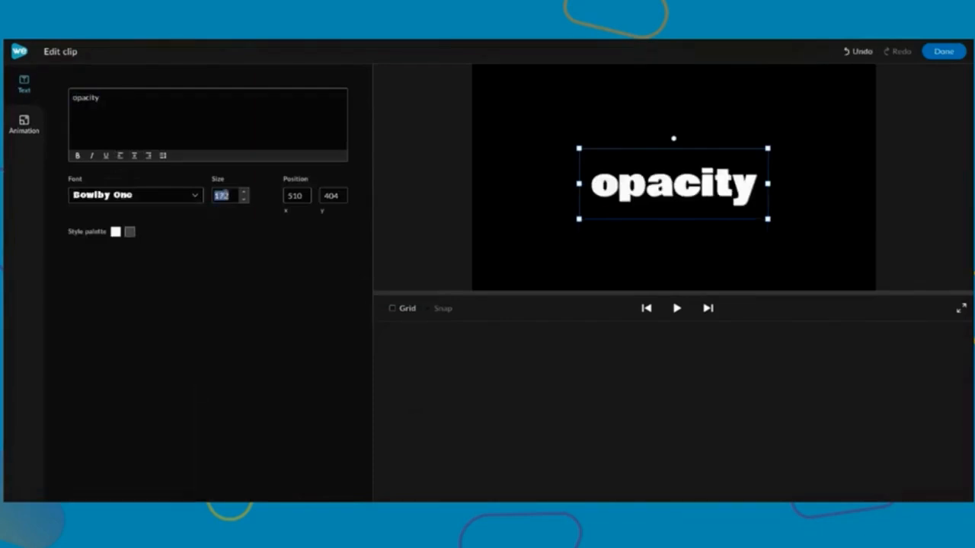
type("250")
Place the opacity text box at X 0 and Y 300, widen it to the full frame width, and finish editing.
double_click(294, 195)
type("0")
double_click(327, 196)
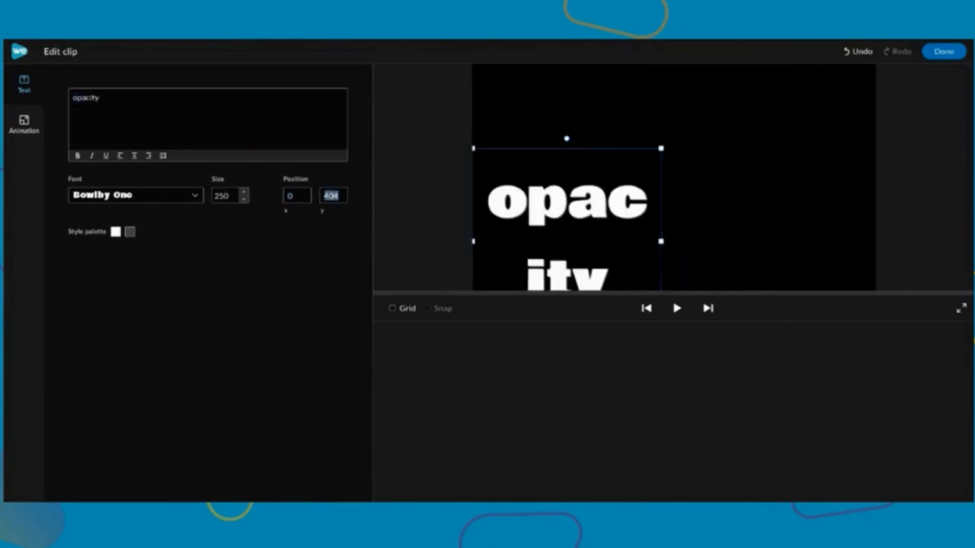
type("300")
left_click(304, 314)
left_click_drag(661, 219, 875, 219)
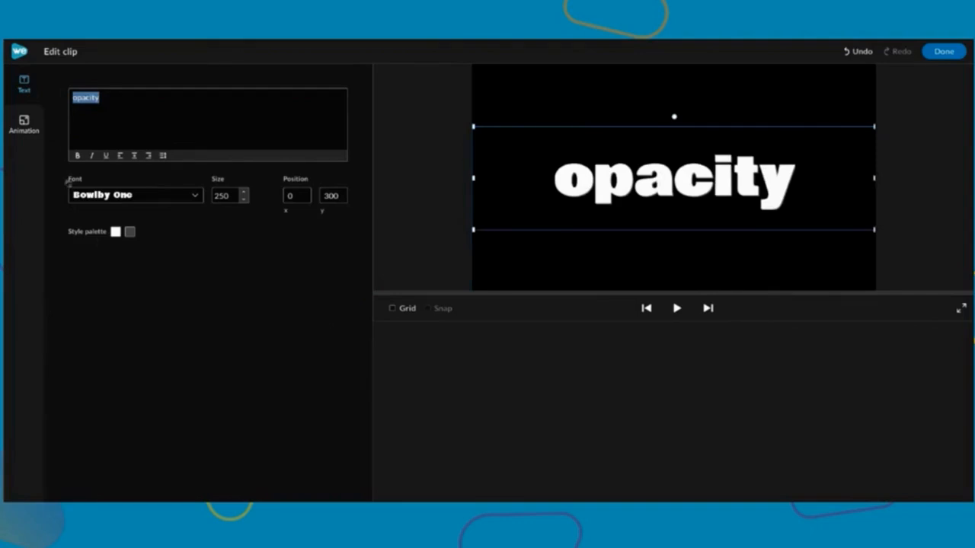
left_click(945, 51)
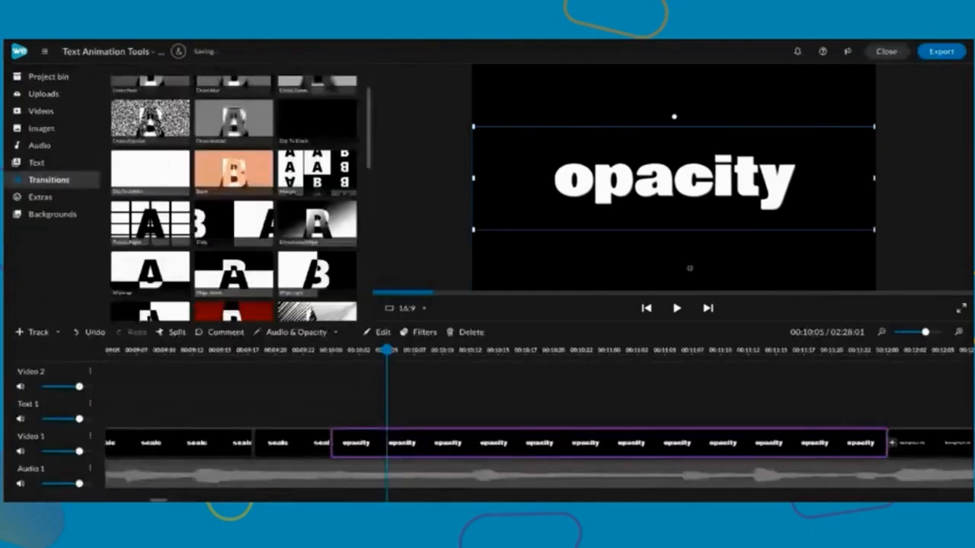
Show opacity levels on the clips and add a full fade-out and return to the opacity clip from about 00:10:06 to 00:10:13.
left_click(336, 333)
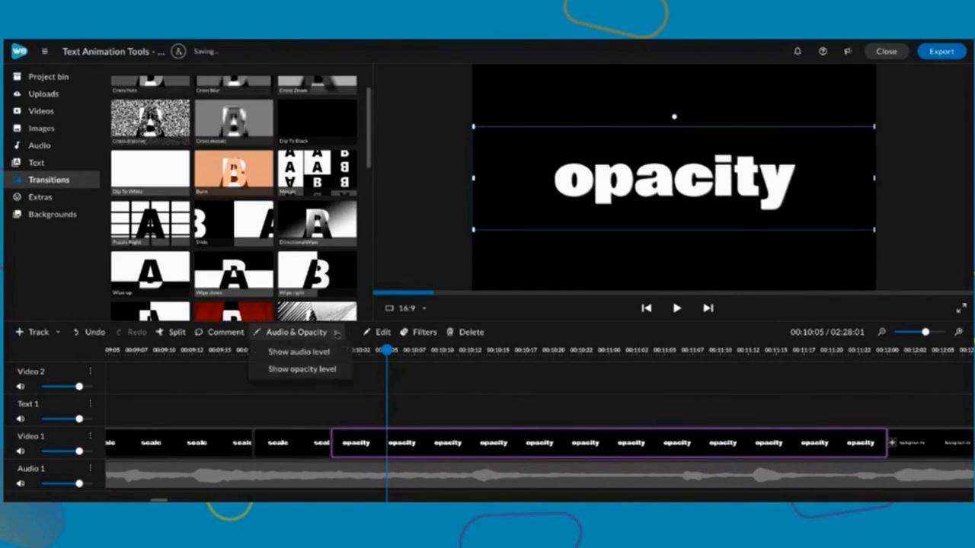
left_click(344, 371)
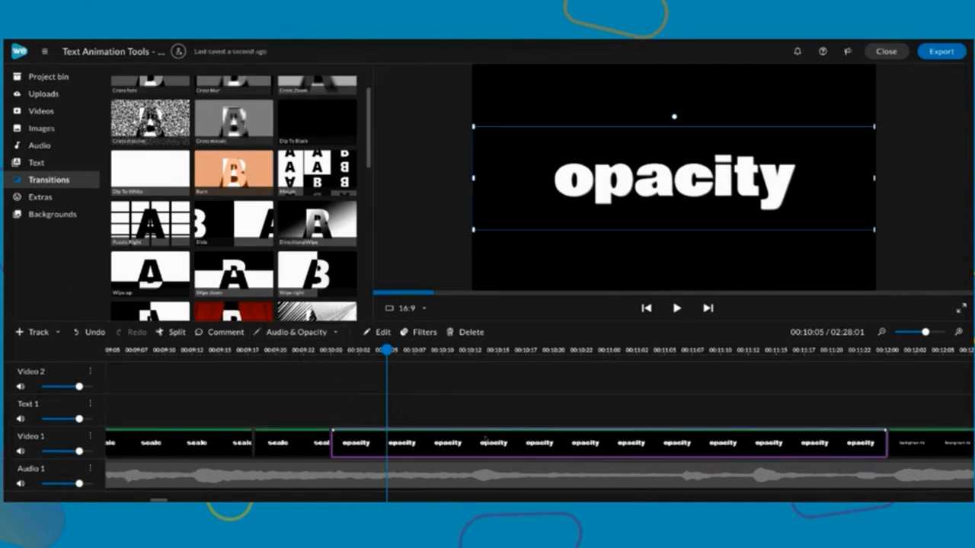
scroll(513, 450, "right", 1)
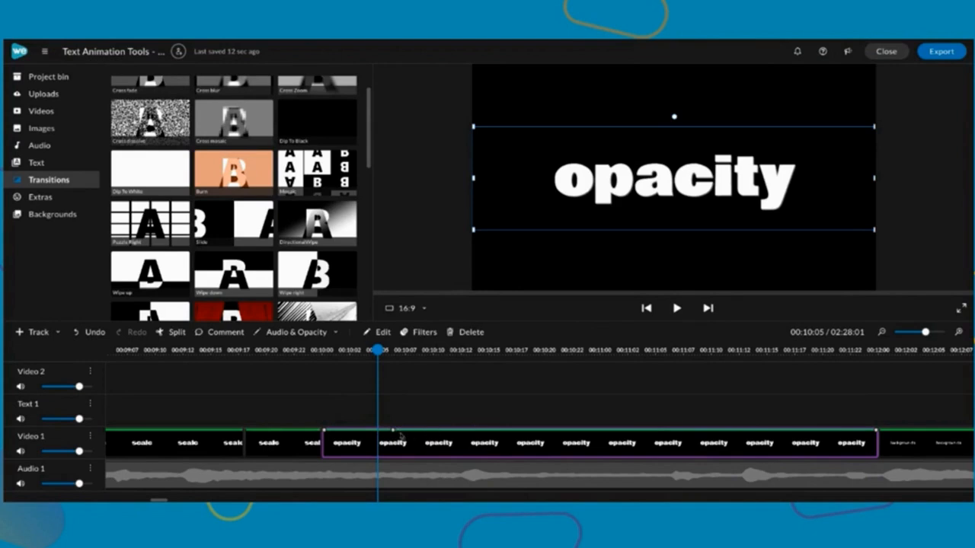
left_click_drag(404, 432, 398, 459)
left_click(467, 455)
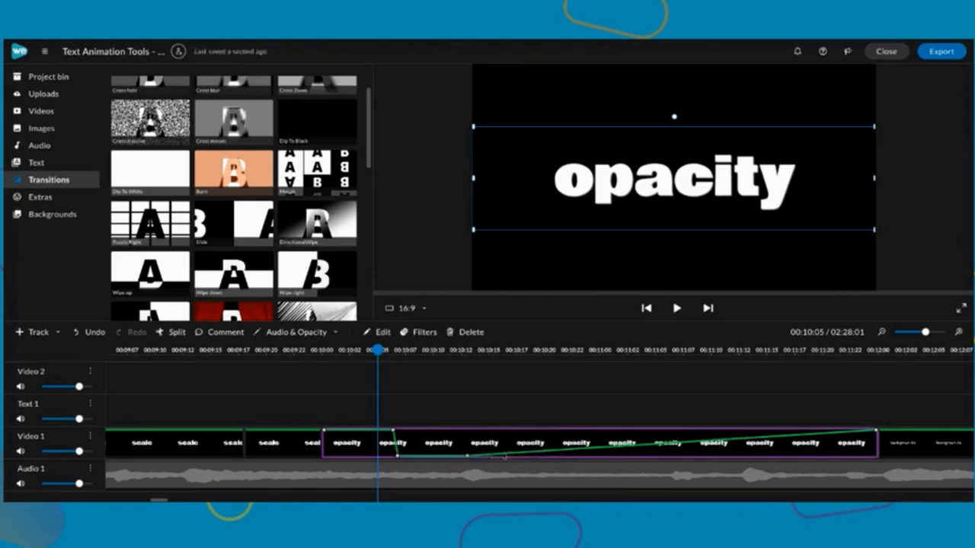
left_click_drag(508, 455, 472, 430)
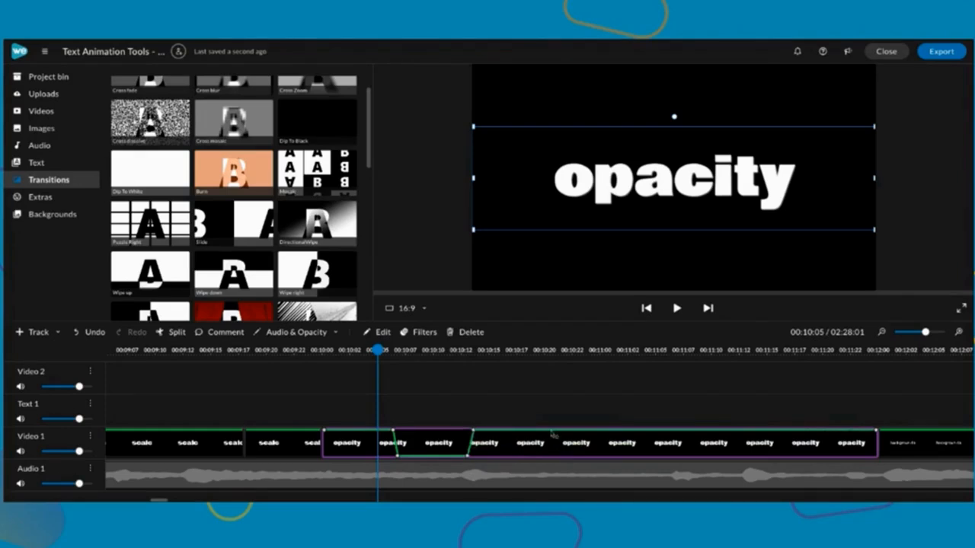
Add a second opacity drop to zero from about 00:10:20, returning to full opacity at about 00:11:02.
left_click_drag(566, 431, 556, 462)
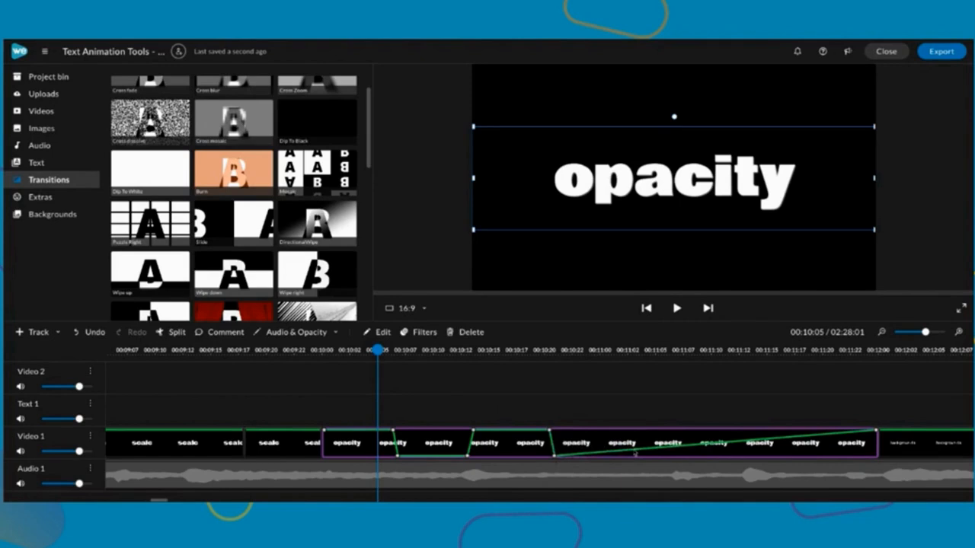
left_click(623, 455)
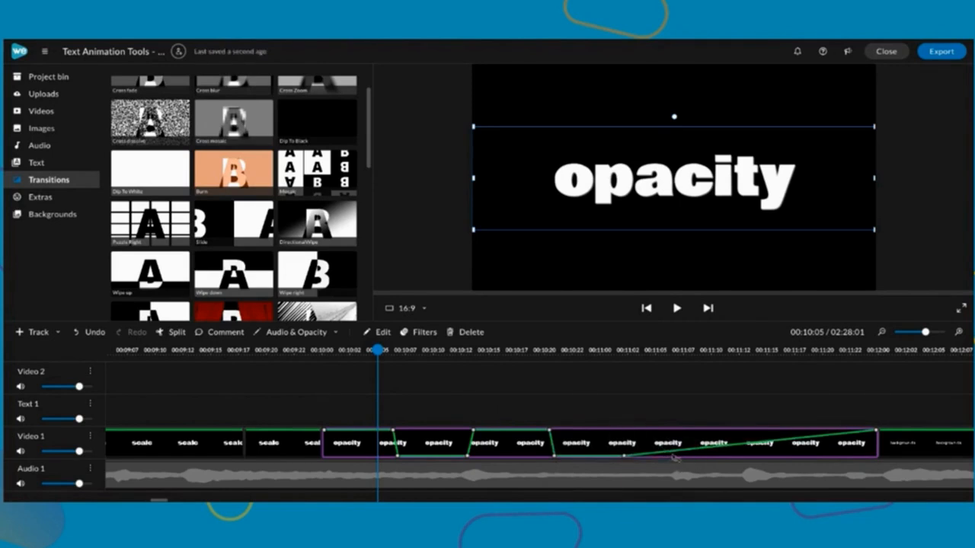
left_click_drag(677, 453, 629, 433)
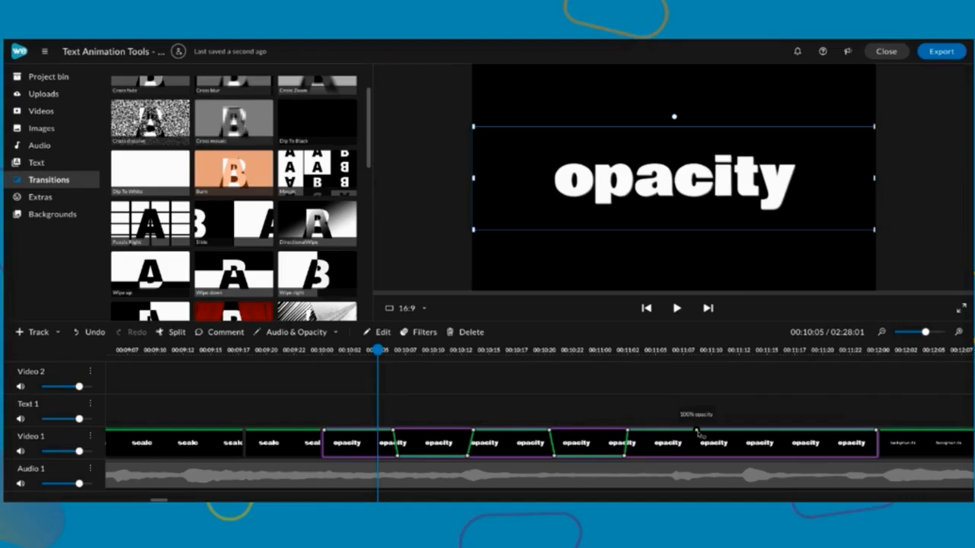
Add a third full opacity drop from about 00:11:07 to 00:11:12, followed by two partial dips down to about 30% before the clip's end.
left_click_drag(697, 433, 751, 431)
left_click(780, 436)
mouse_move(780, 436)
left_mouse_down()
mouse_move(788, 449)
mouse_move(780, 448)
left_mouse_up()
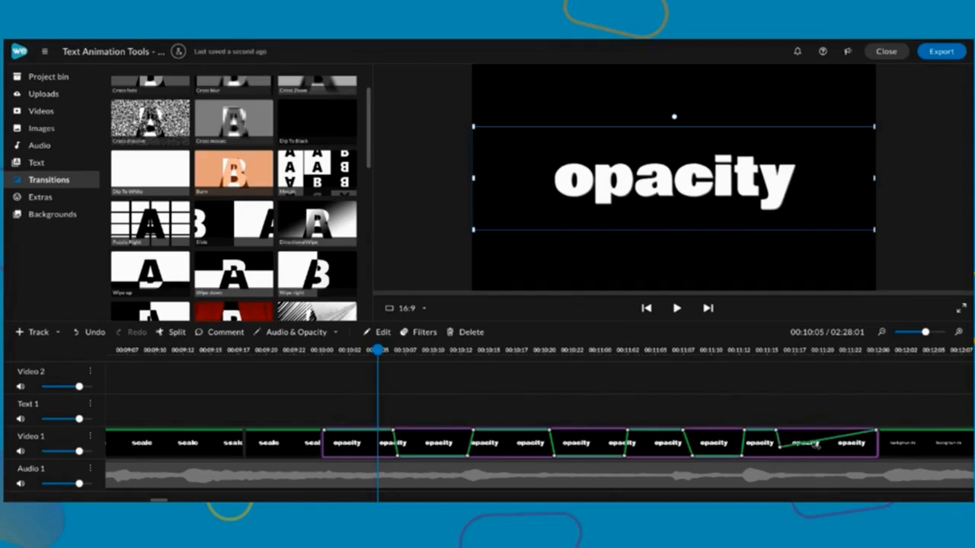
left_click_drag(812, 446, 844, 447)
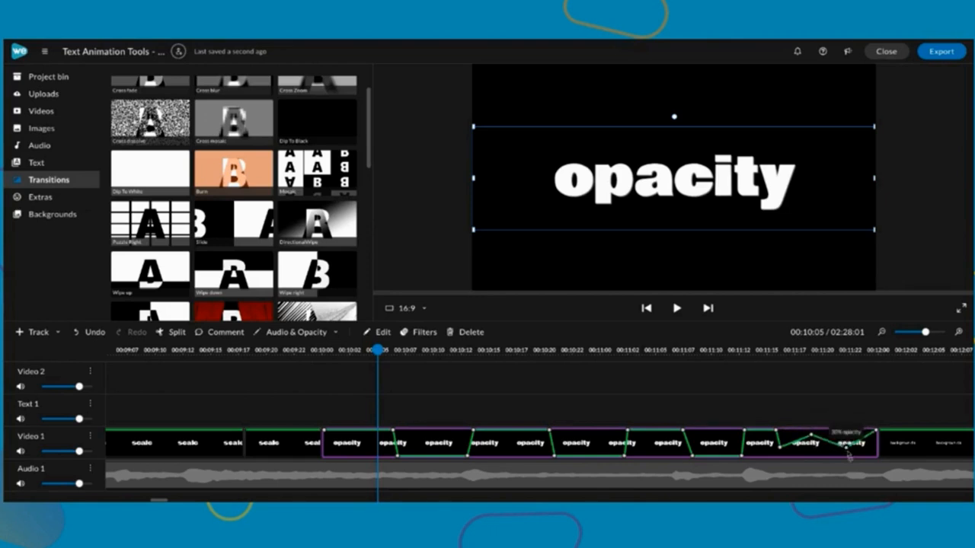
Play back the opacity clip from just before its start to check the flicker effect.
left_click_drag(381, 350, 283, 350)
key("space")
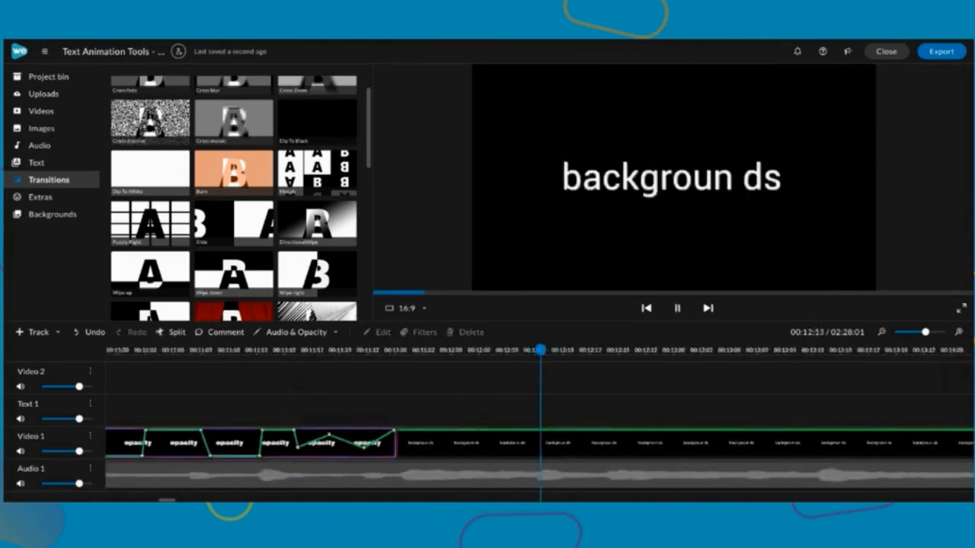
key("space")
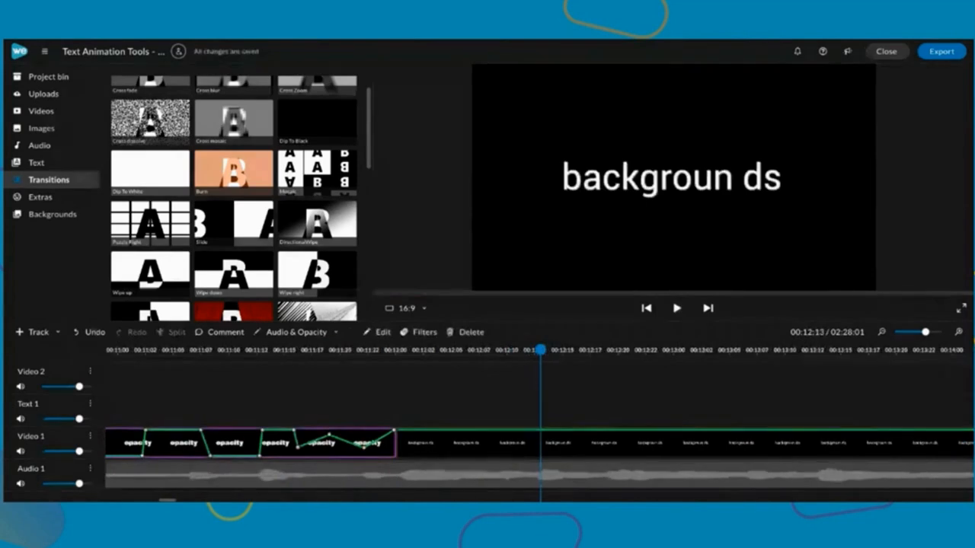
Start the opacity clip's first drop earlier at about 00:10:04 and split it into two short drops by restoring full opacity from about 00:10:07.
scroll(297, 449, "left", 10)
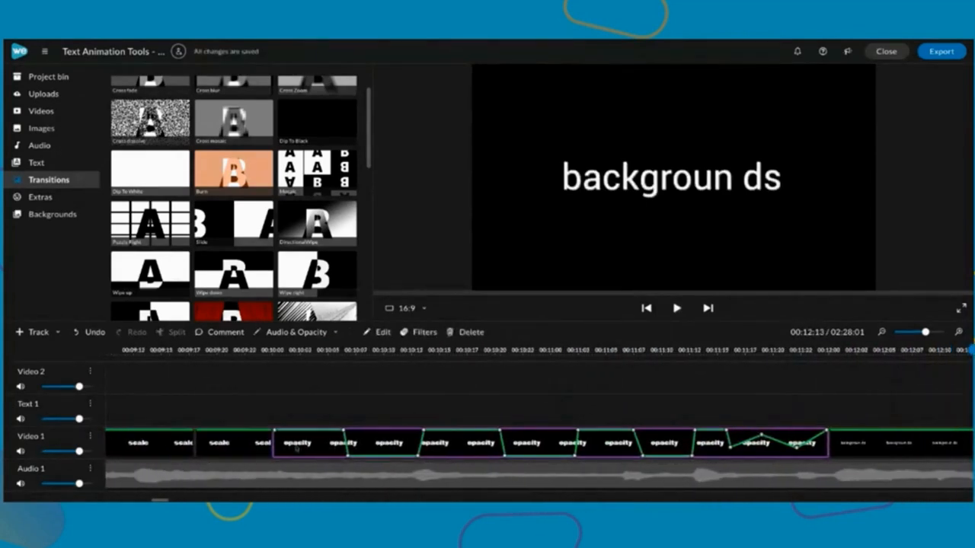
right_click(335, 418)
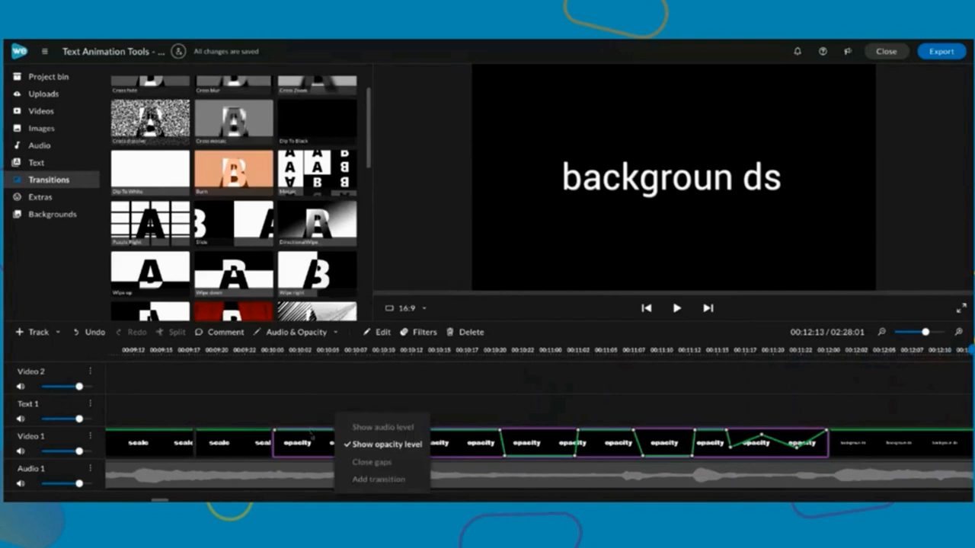
left_click(312, 436)
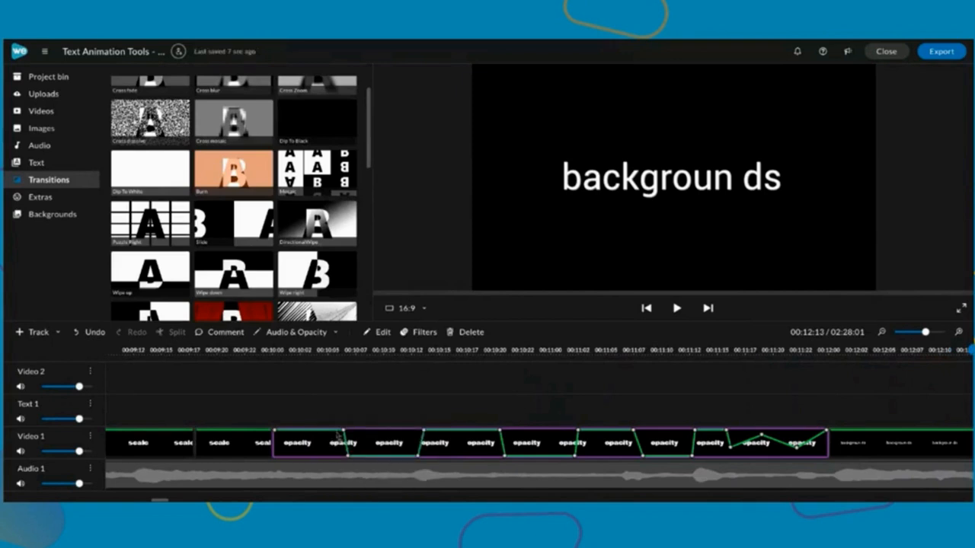
left_click_drag(337, 434, 322, 457)
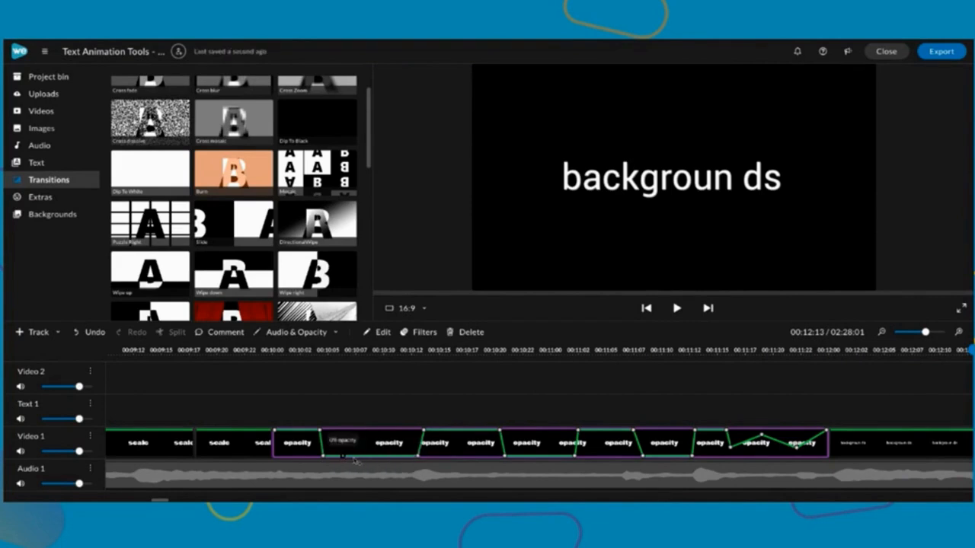
left_click_drag(343, 462, 395, 460)
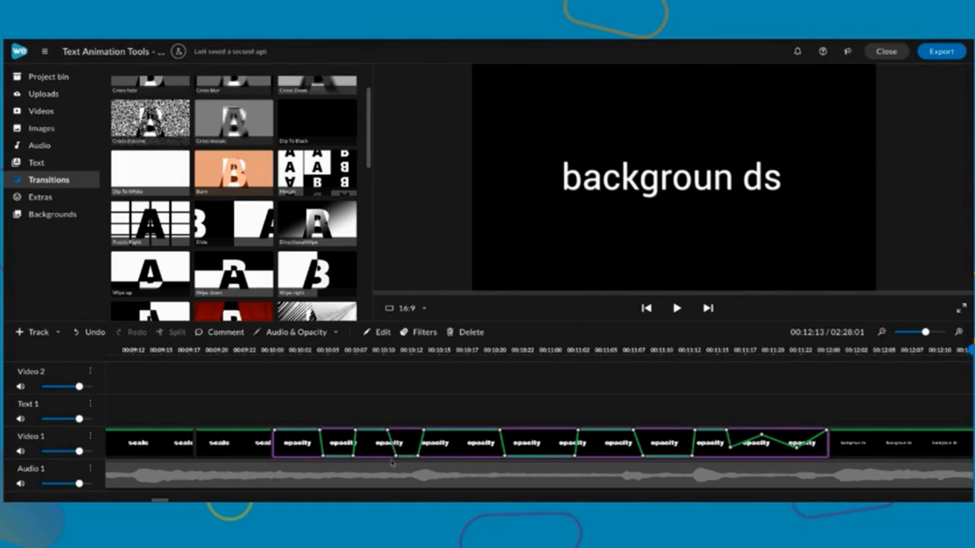
Replay the opacity clip from the end of the scale section to review the revised drops.
left_click(218, 350)
key("space")
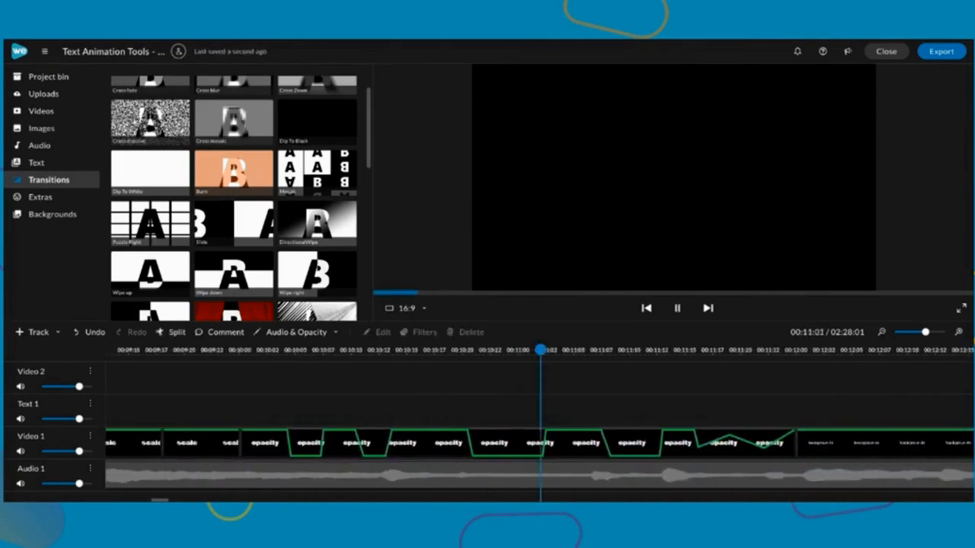
key("space")
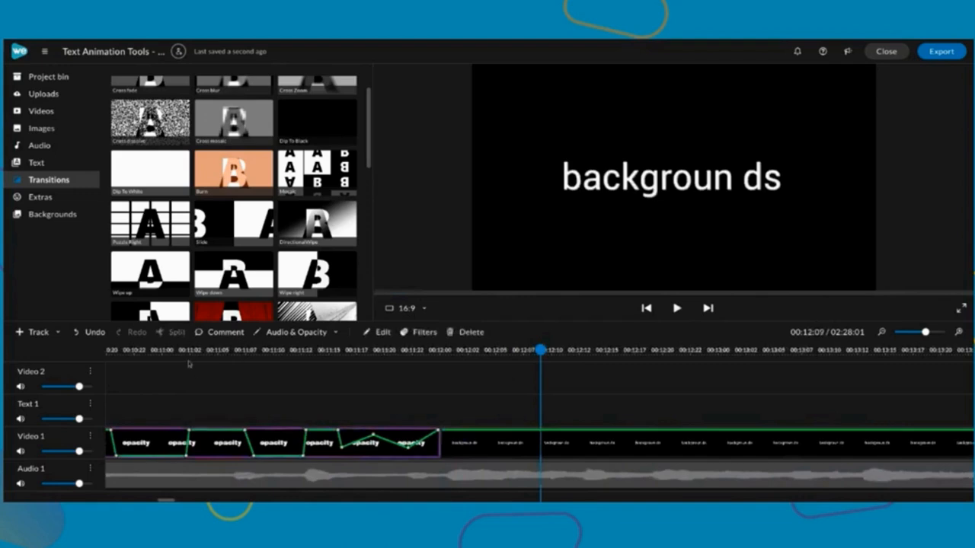
Move the backgrounds text clip up to the Text 1 track, keeping its start at 00:12:00.
scroll(496, 445, "left", 1)
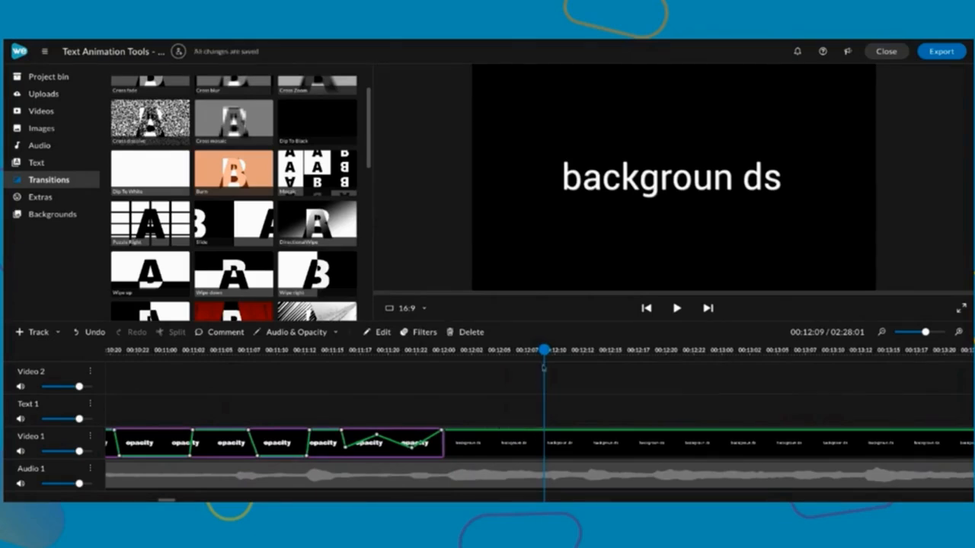
left_click(542, 452)
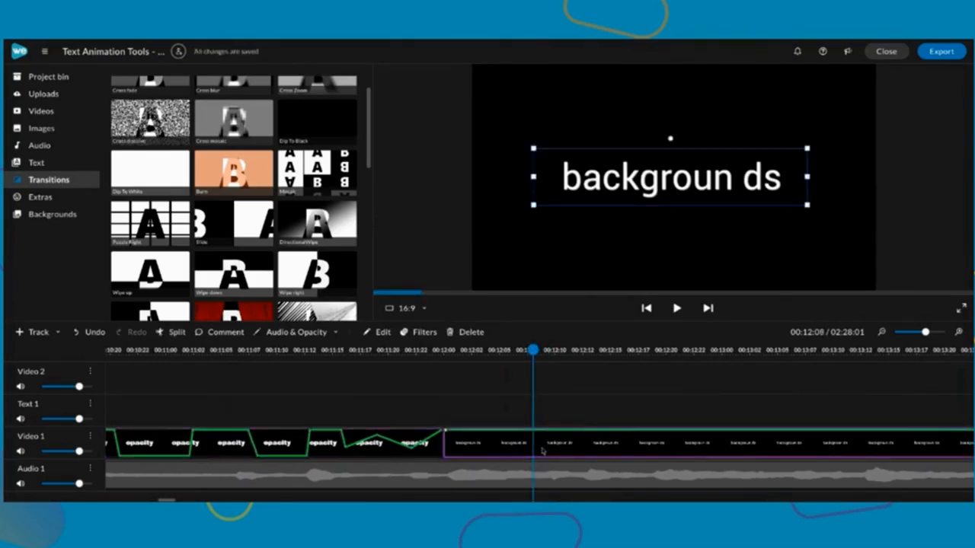
left_click_drag(560, 451, 566, 414)
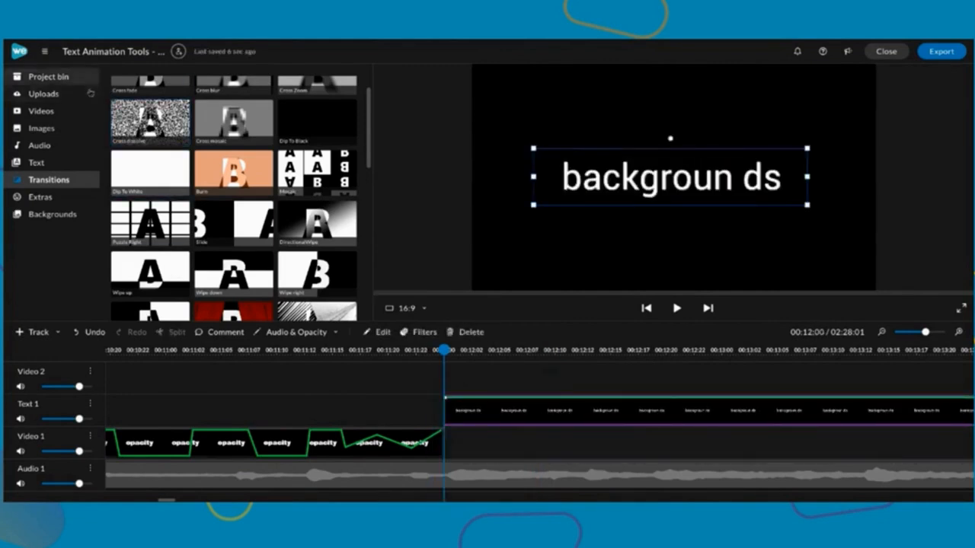
Search the stock videos for "colorful backgrounds" and preview the red-yellow and multicoloured powder clips.
left_click(90, 115)
left_click(283, 76)
type("d")
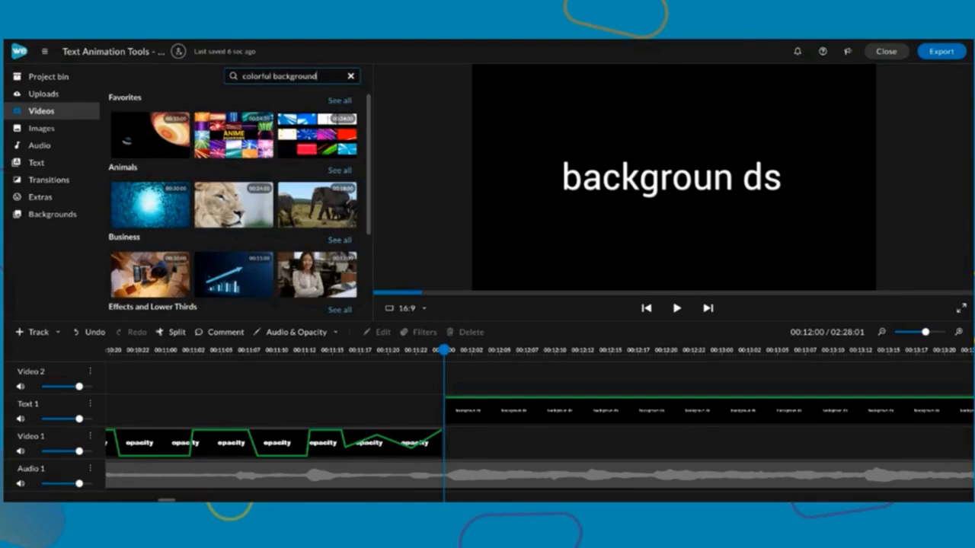
type("s")
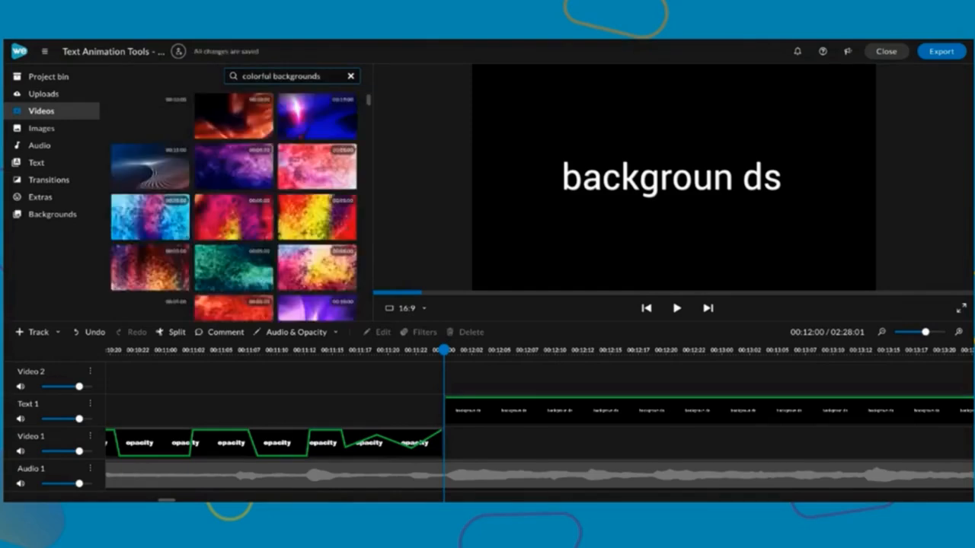
scroll(311, 248, "down", 1)
left_click(303, 217)
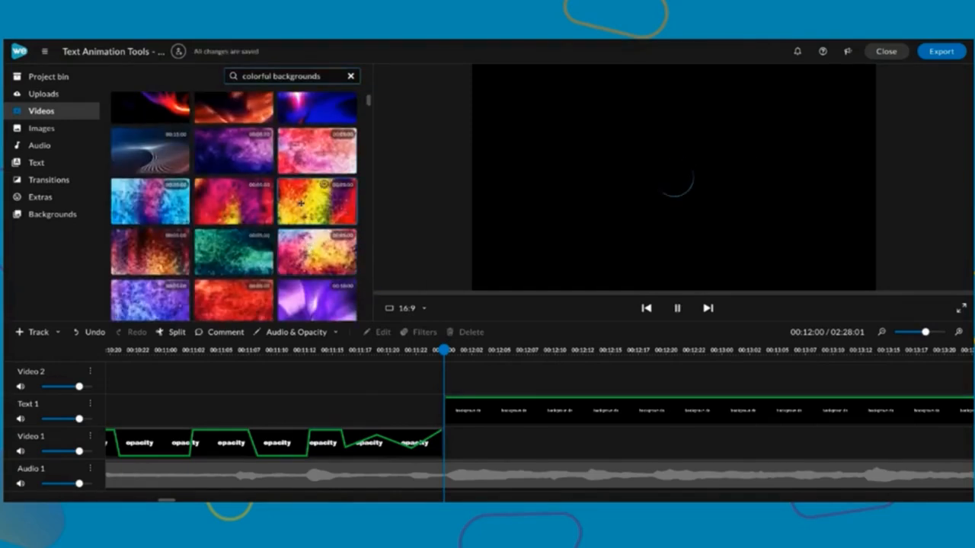
left_click(306, 242)
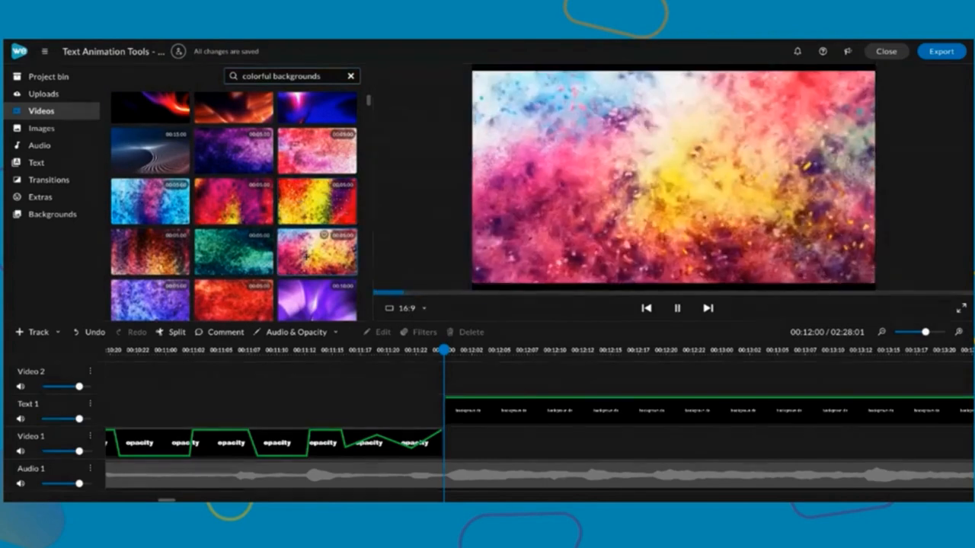
scroll(305, 201, "down", 5)
scroll(305, 200, "up", 5)
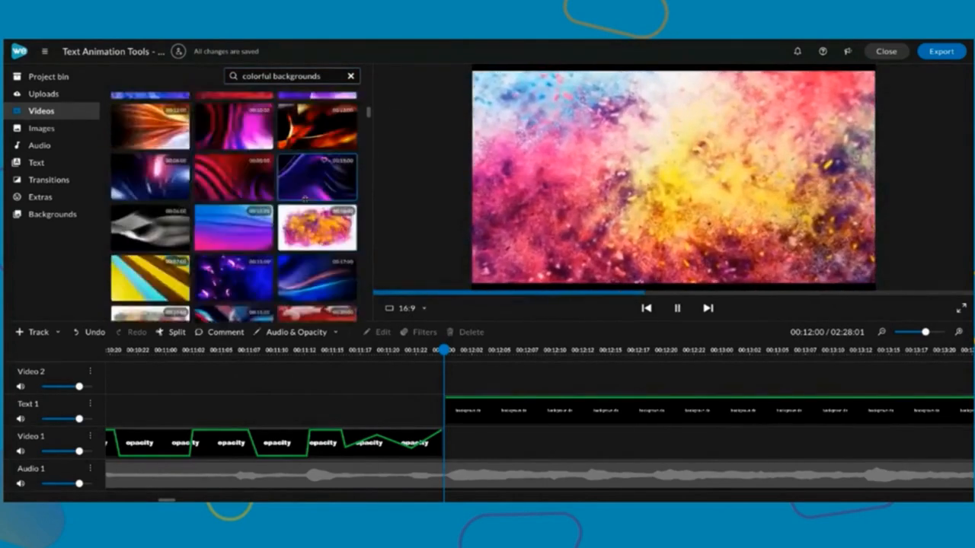
Search the stock videos for "animated backgrounds" and preview the teal and red line-pattern clips.
left_click_drag(321, 76, 242, 76)
type("animated")
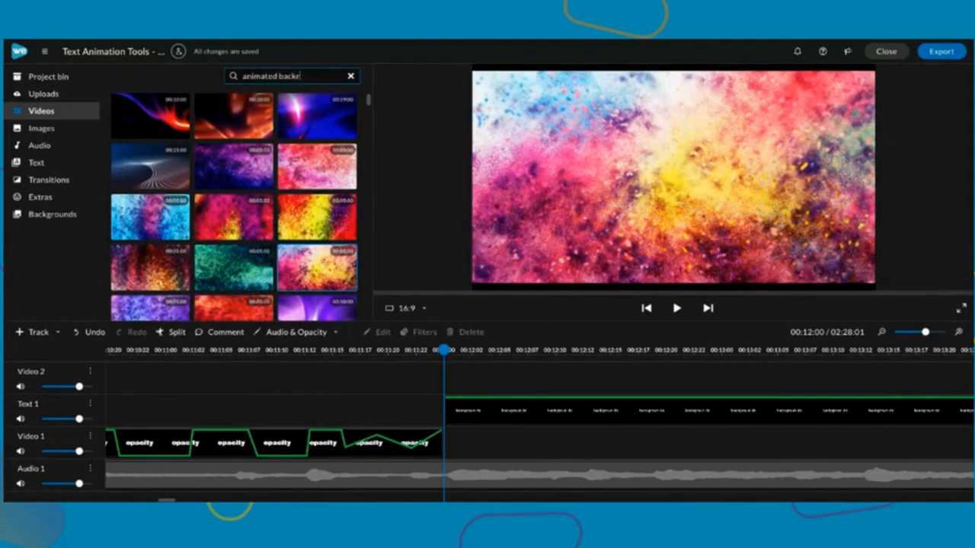
key("Return")
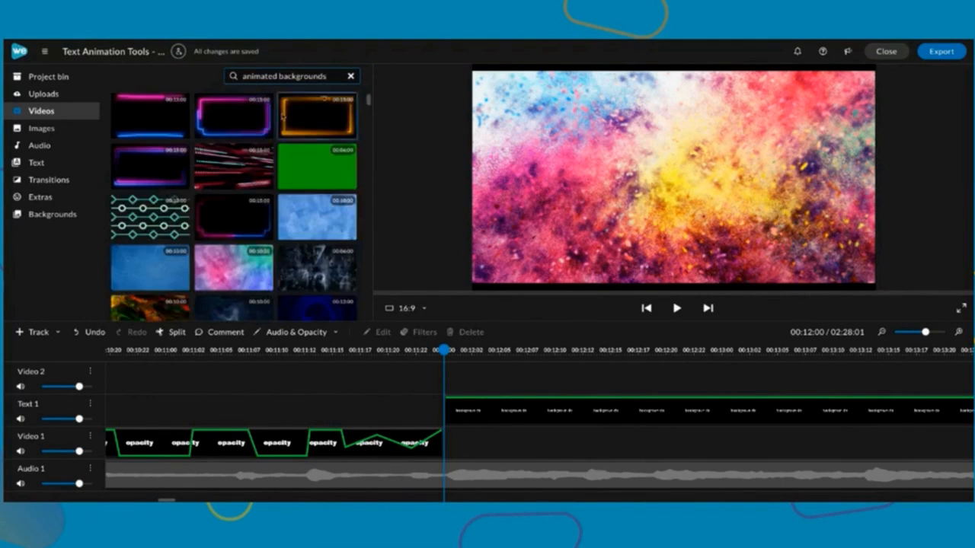
left_click(157, 202)
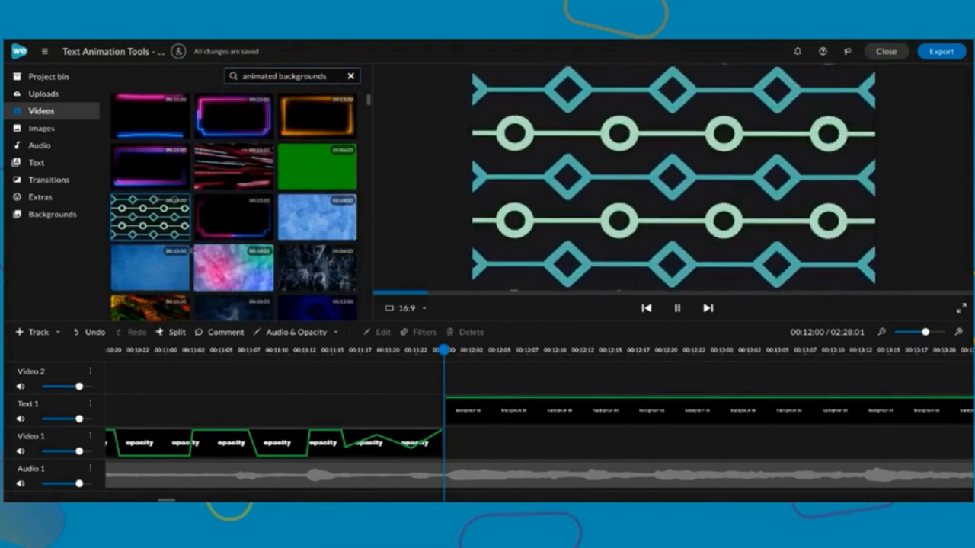
scroll(229, 251, "down", 3)
left_click(164, 273)
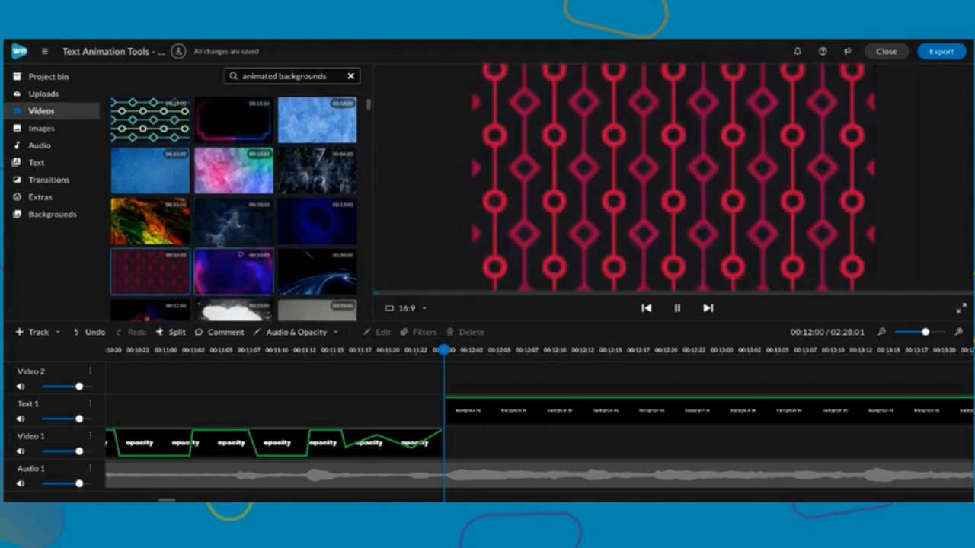
scroll(236, 172, "up", 3)
Search the stock videos for "particles" and preview the golden particle burst clip.
triple_click(284, 76)
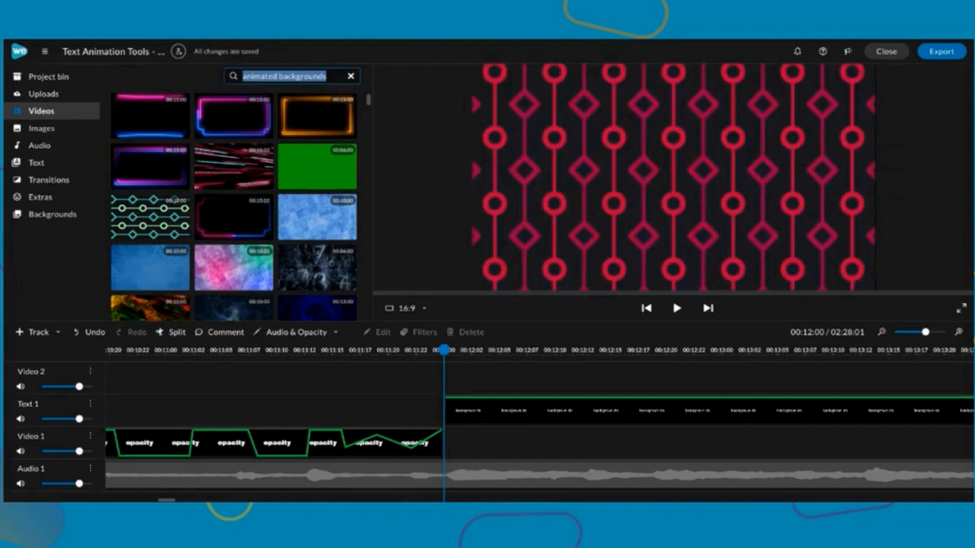
type("par")
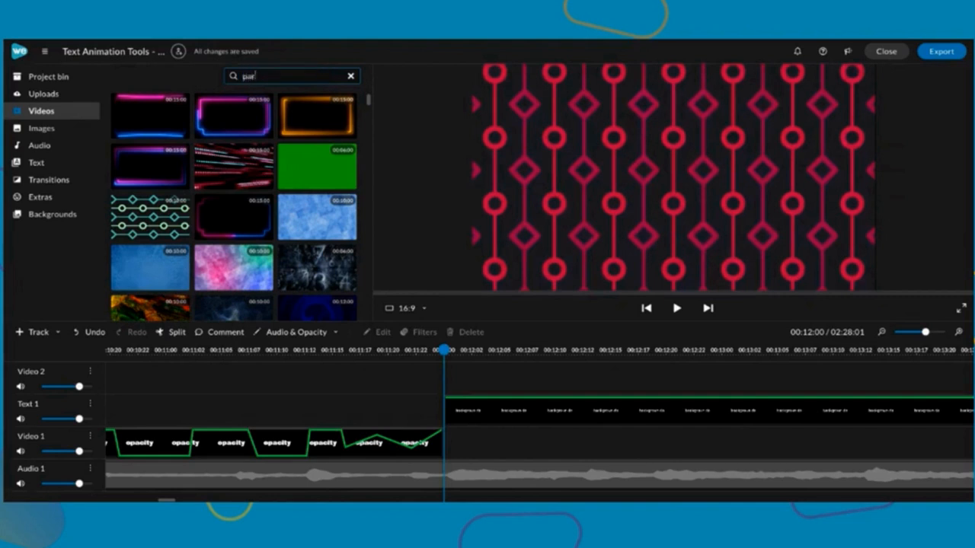
type("ticles")
key("Return")
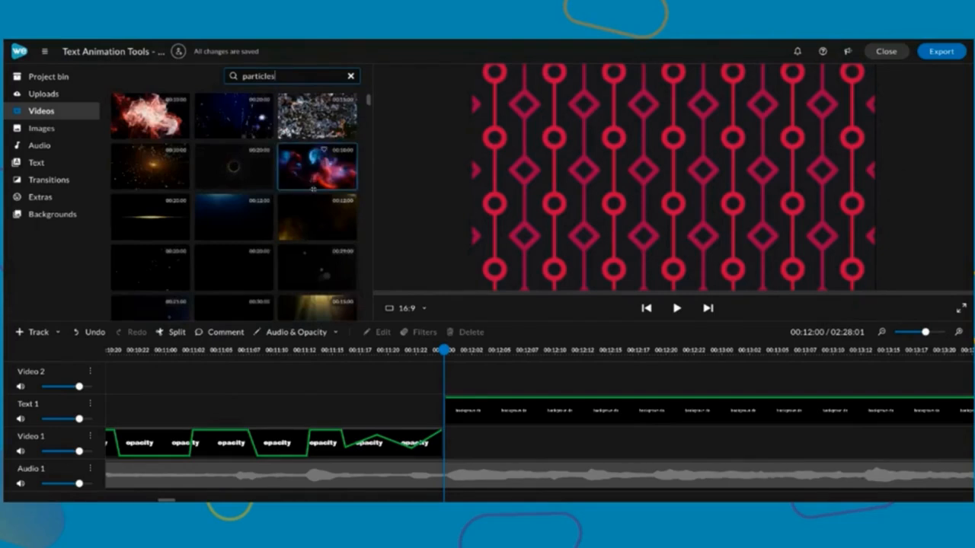
left_click(156, 181)
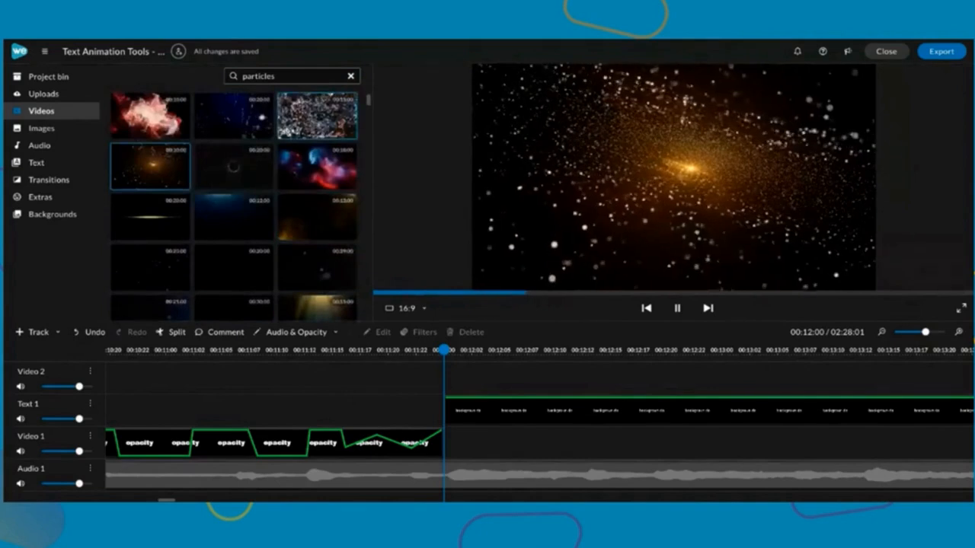
Search the stock videos for "transition pack".
double_click(284, 77)
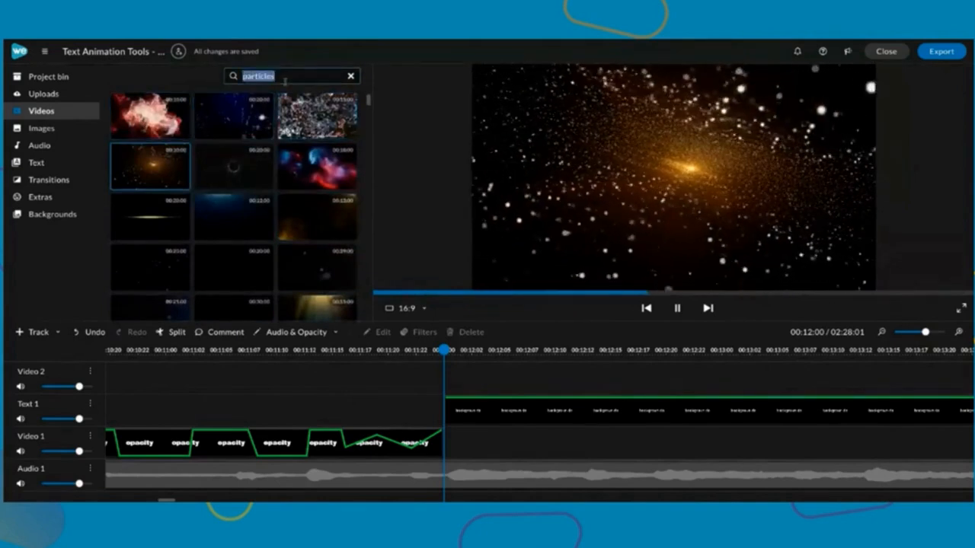
type("transition packs")
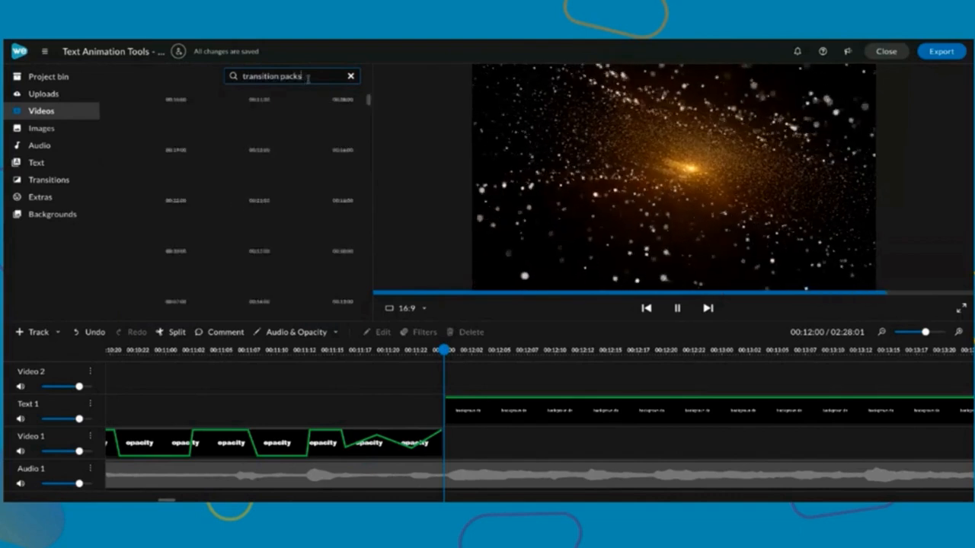
key("BackSpace")
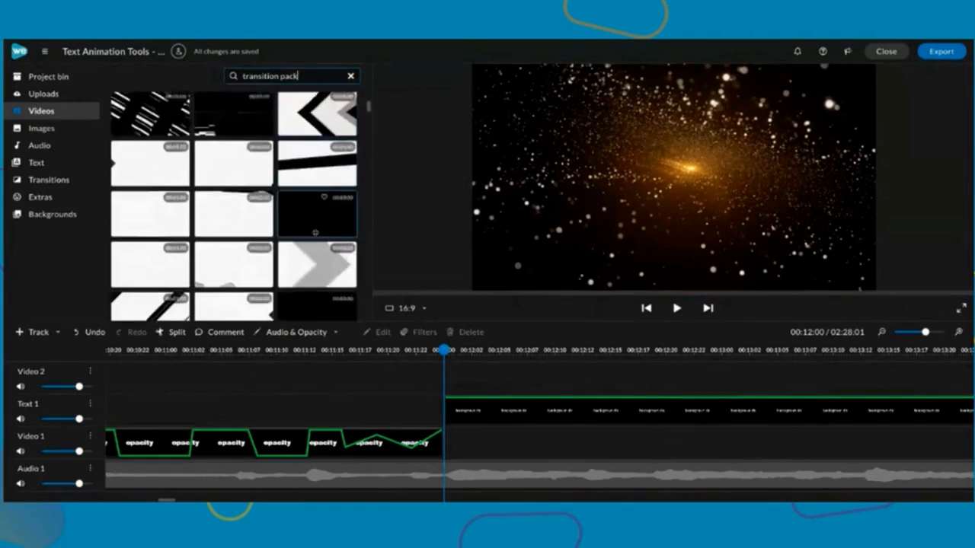
Search the stock videos for "colorful transitions" and preview the multicoloured radial-stripes clip.
triple_click(285, 76)
type("colo")
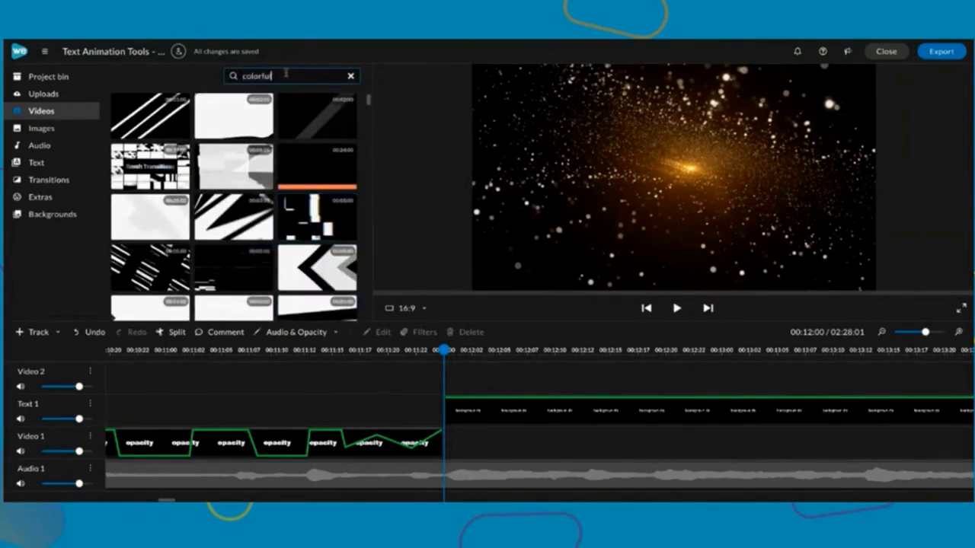
type("rful transitions")
key("Return")
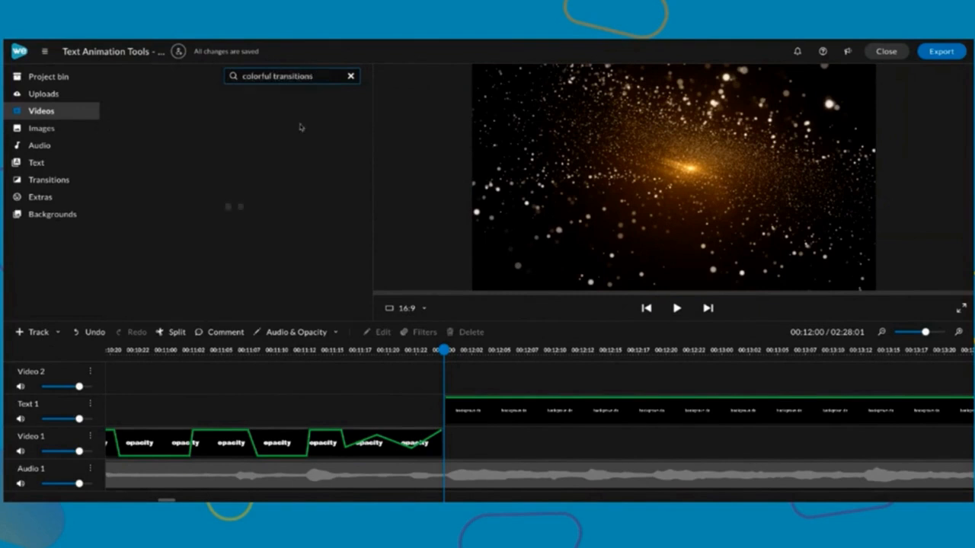
scroll(335, 225, "down", 1)
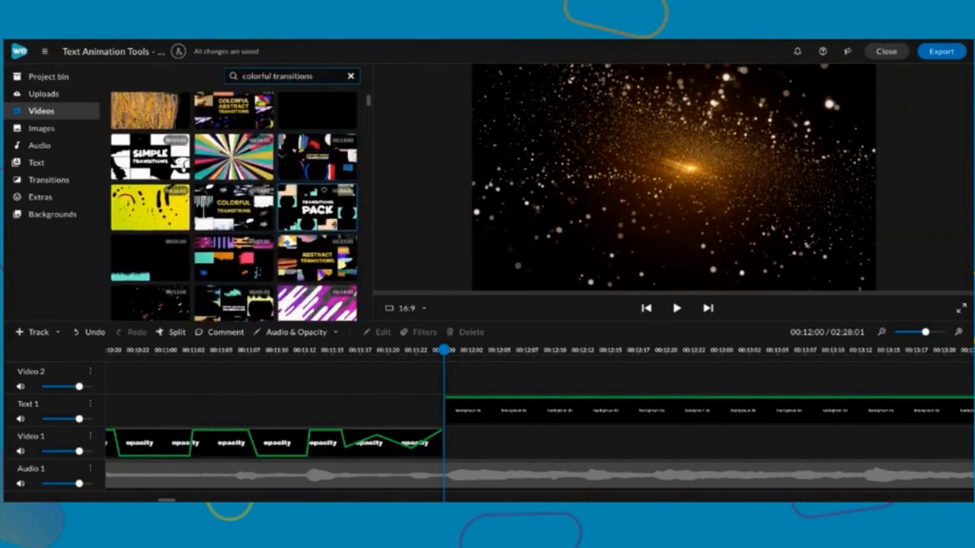
scroll(239, 154, "up", 1)
left_click(240, 155)
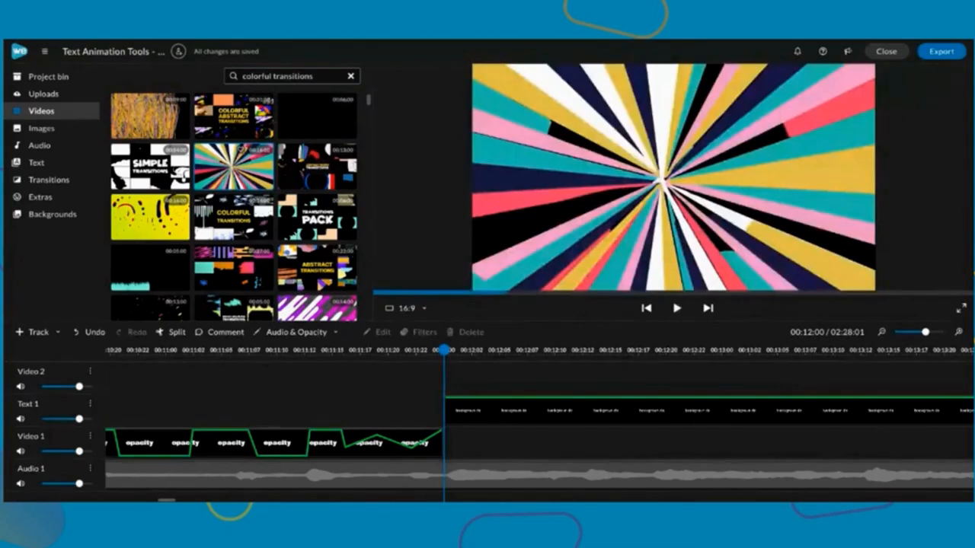
Place the radial-stripes clip on the Video 2 track at 00:12:00 and play through its opening section.
scroll(506, 444, "right", 5)
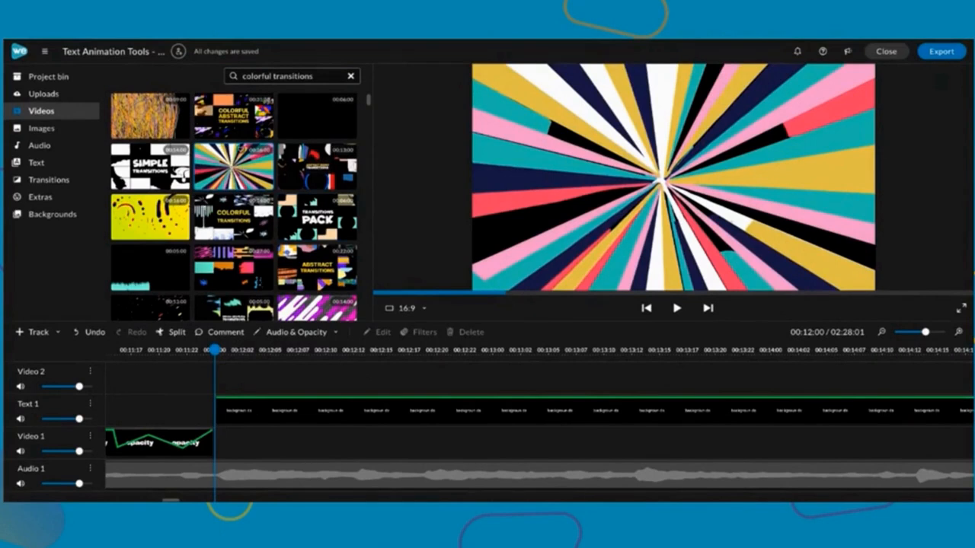
left_click_drag(242, 151, 210, 378)
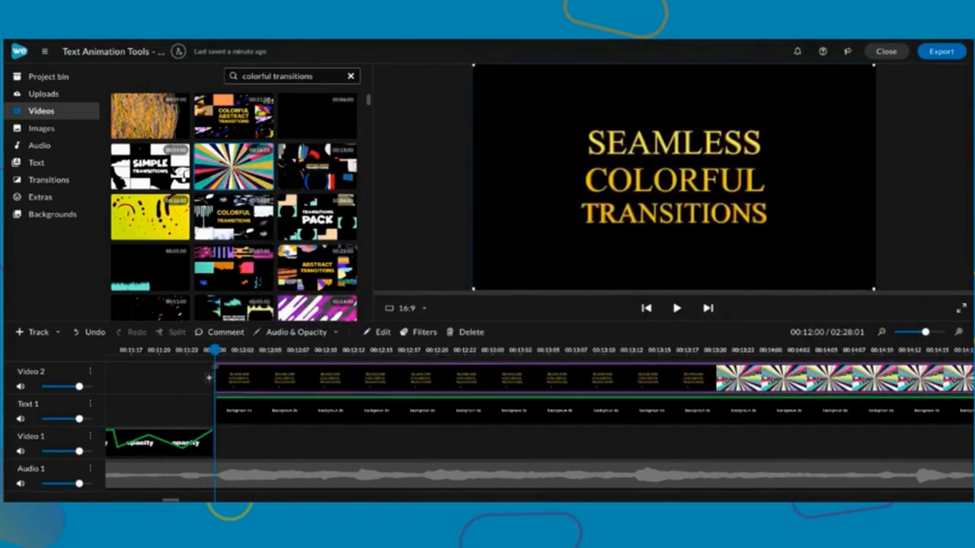
key("space")
key("space")
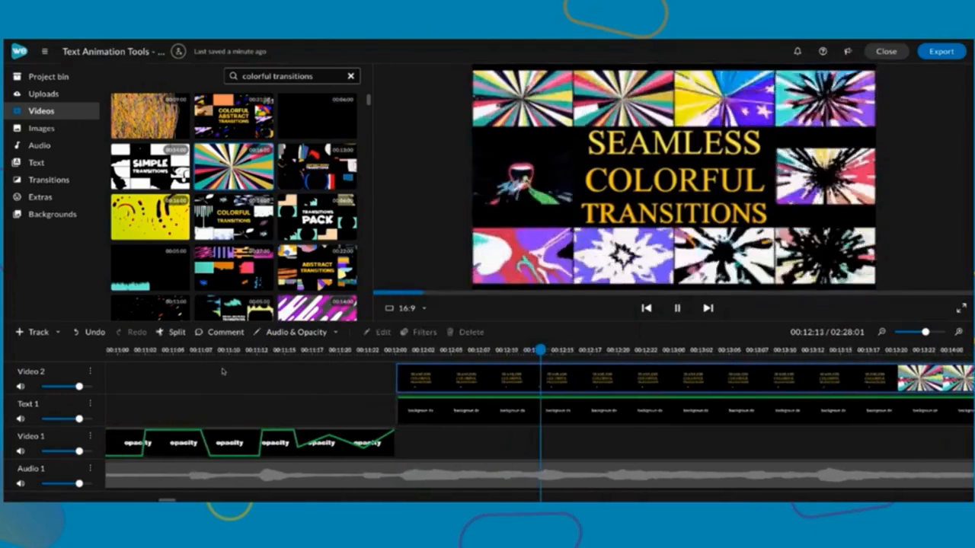
key("space")
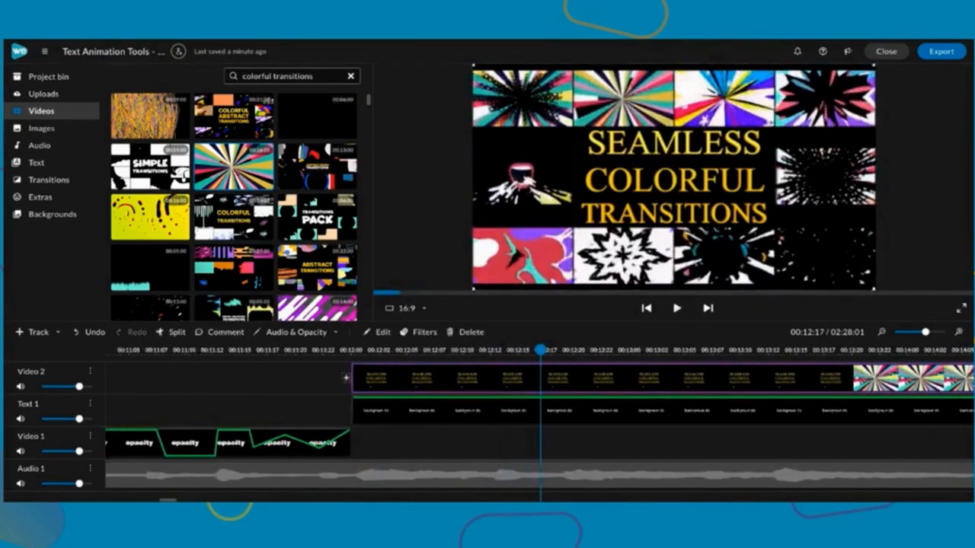
key("space")
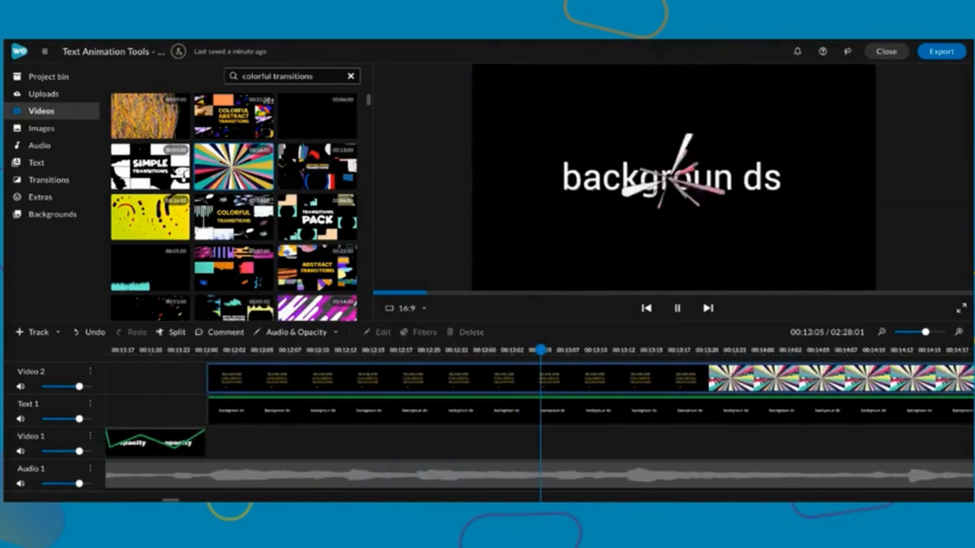
key("space")
Delete the unwanted section of the radial-stripes clip on Video 2 and move the remaining footage back toward 00:12:00.
left_click_drag(541, 352, 398, 375)
left_click(398, 375)
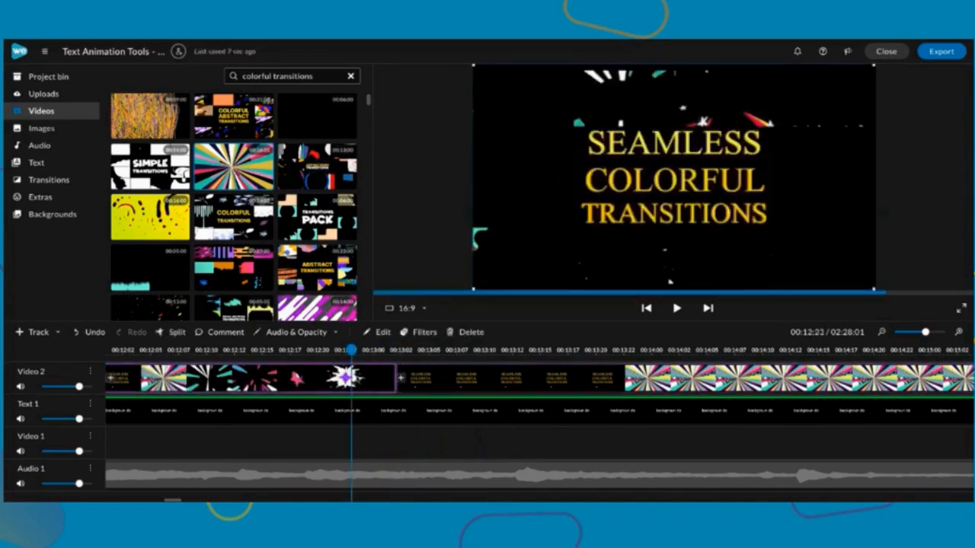
key("Delete")
left_click_drag(458, 390, 214, 373)
scroll(246, 441, "left", 5)
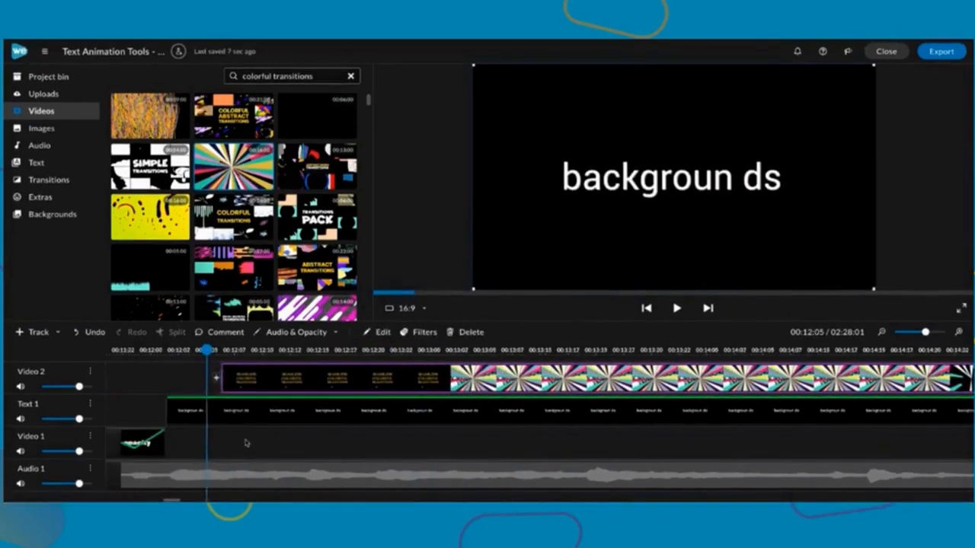
Trim the radial-stripes clip and fit it on the Video 1 track from 00:12:00 to 00:16:00, beneath the text clip.
left_click_drag(585, 381, 529, 380)
left_click_drag(926, 332, 898, 332)
left_click_drag(858, 379, 503, 379)
left_click_drag(327, 352, 469, 378)
left_click(488, 379)
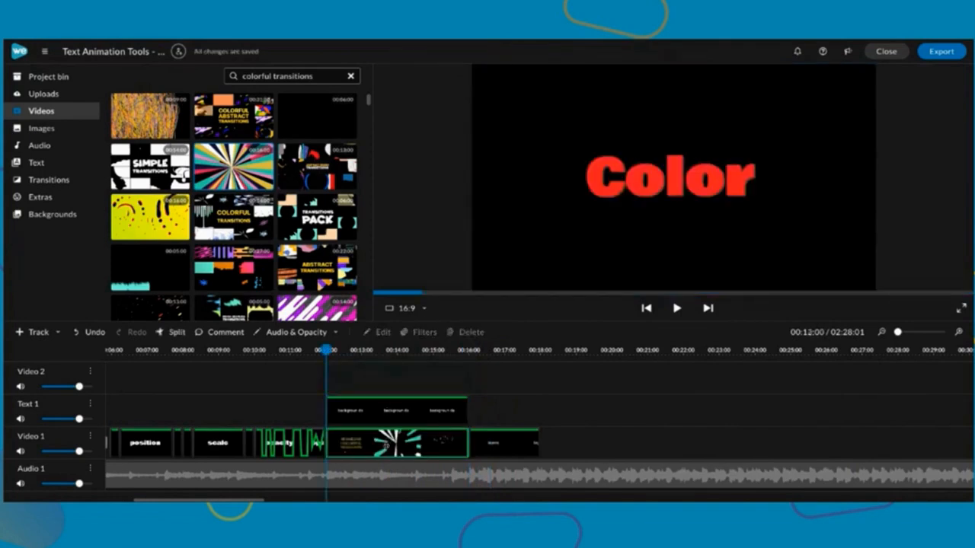
Check the plain white backgrounds text over the radial stripes and delete that text clip from the Text 1 track.
left_click(386, 446)
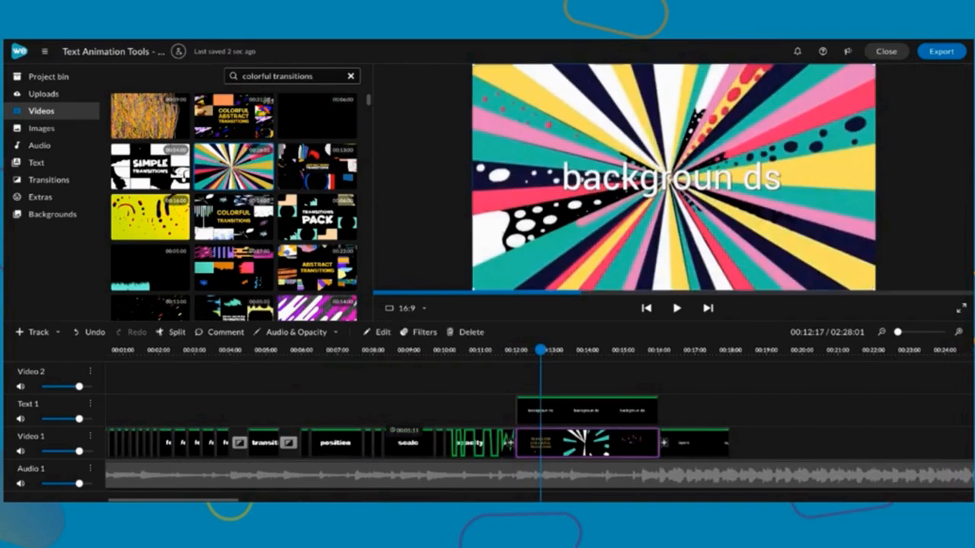
double_click(592, 411)
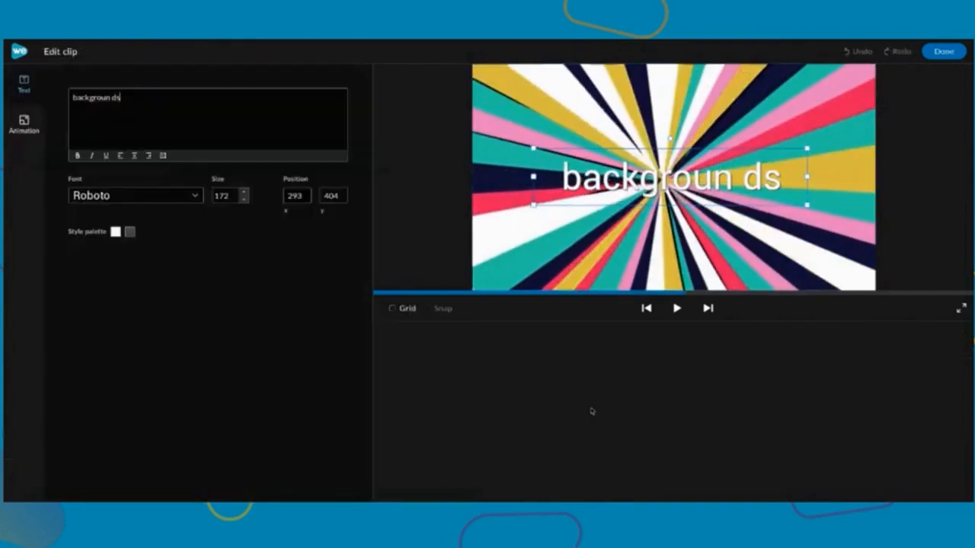
left_click(944, 51)
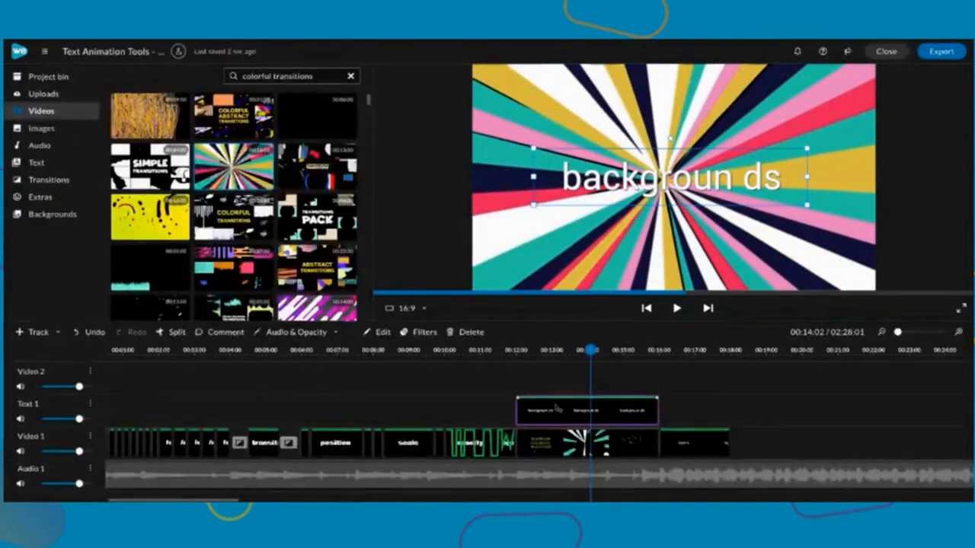
key("Delete")
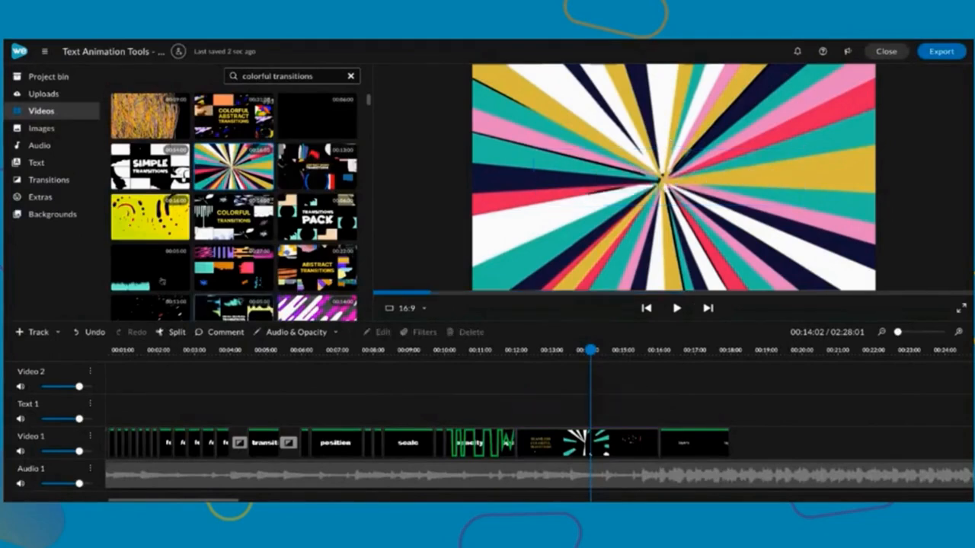
Add the Transparent title to the Text 1 track at 00:12:00 and trim its end to 00:16:00.
left_click(49, 179)
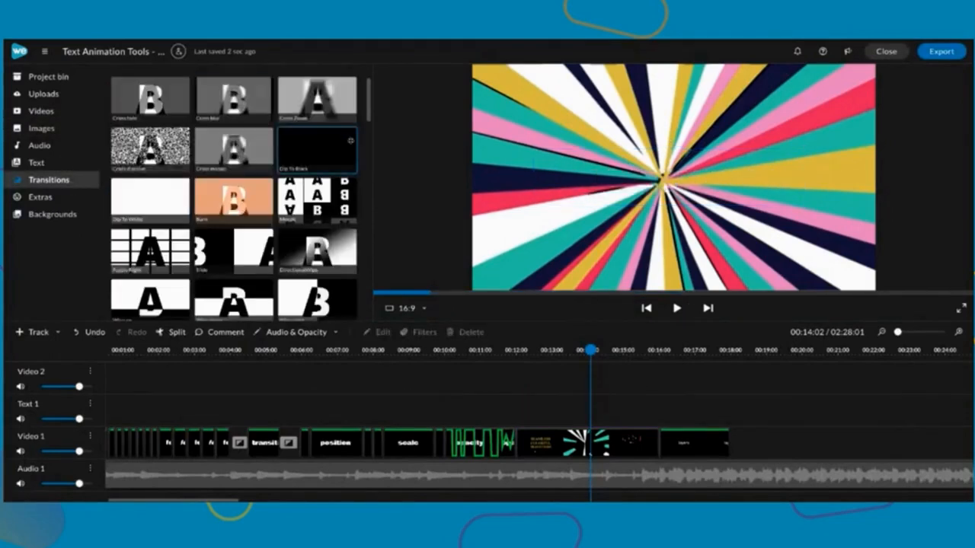
left_click(81, 162)
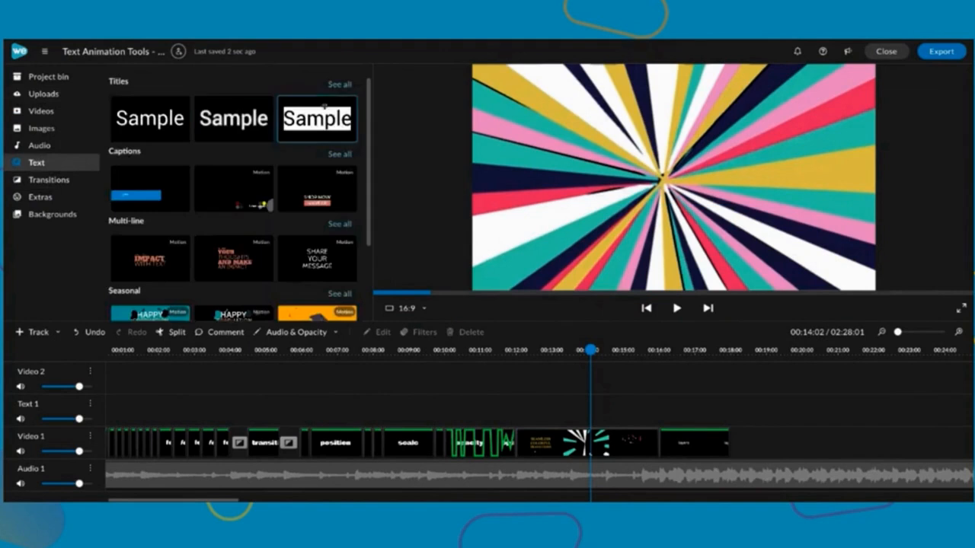
left_click(339, 85)
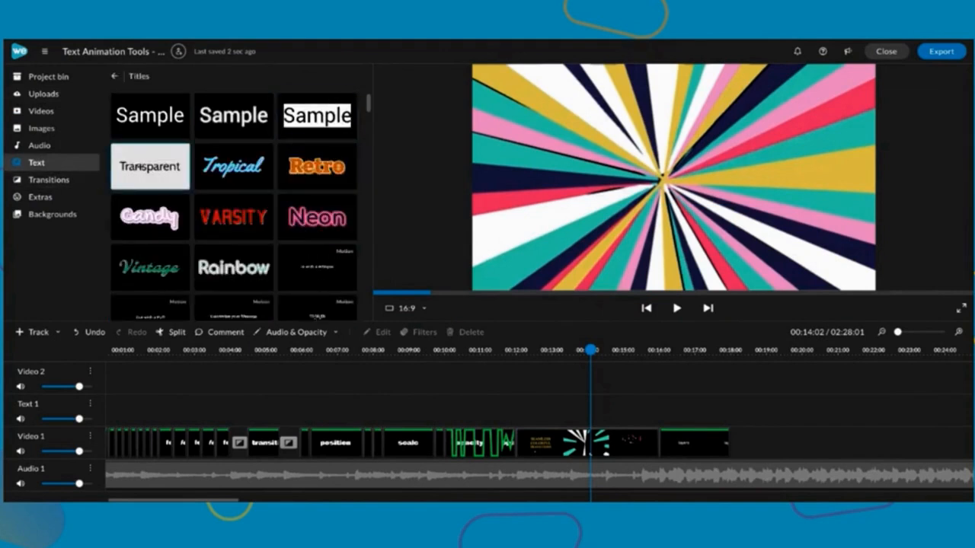
left_click_drag(150, 167, 531, 420)
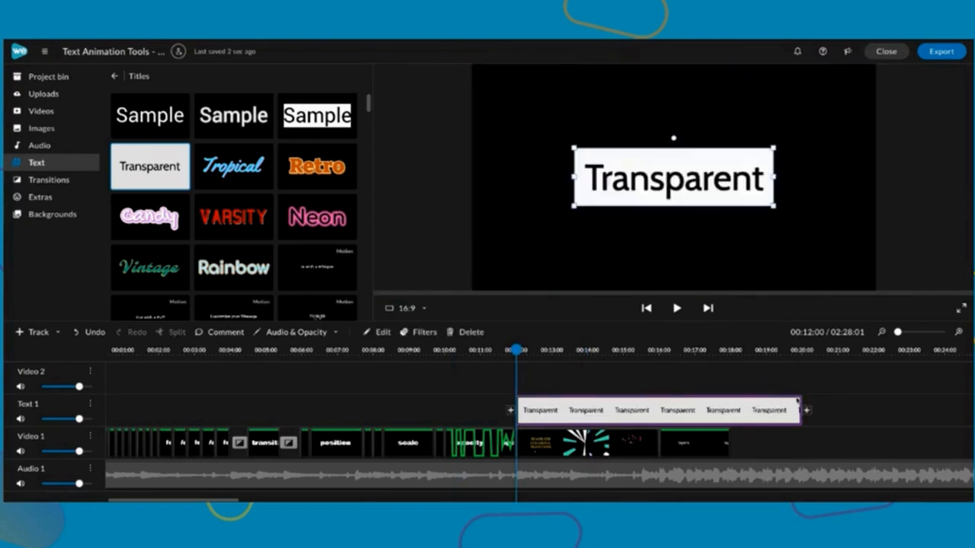
left_click_drag(799, 410, 658, 409)
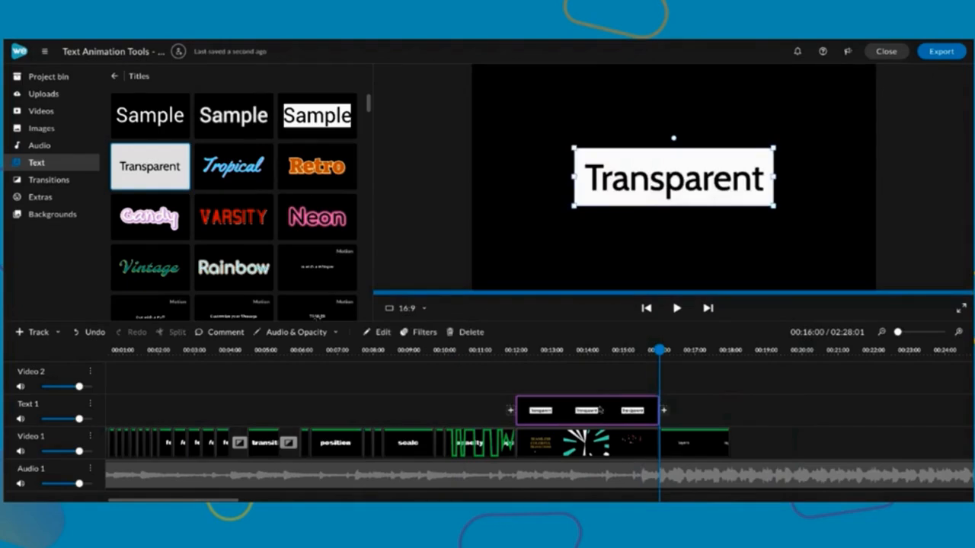
Set the Transparent title's font to Bowlby One and change its text to "Backgrounds".
double_click(658, 410)
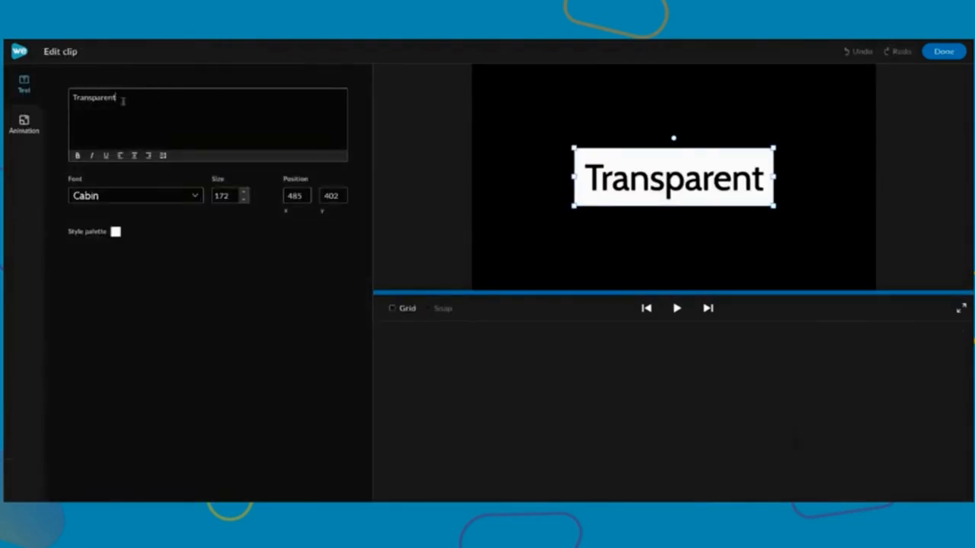
left_click_drag(122, 100, 65, 104)
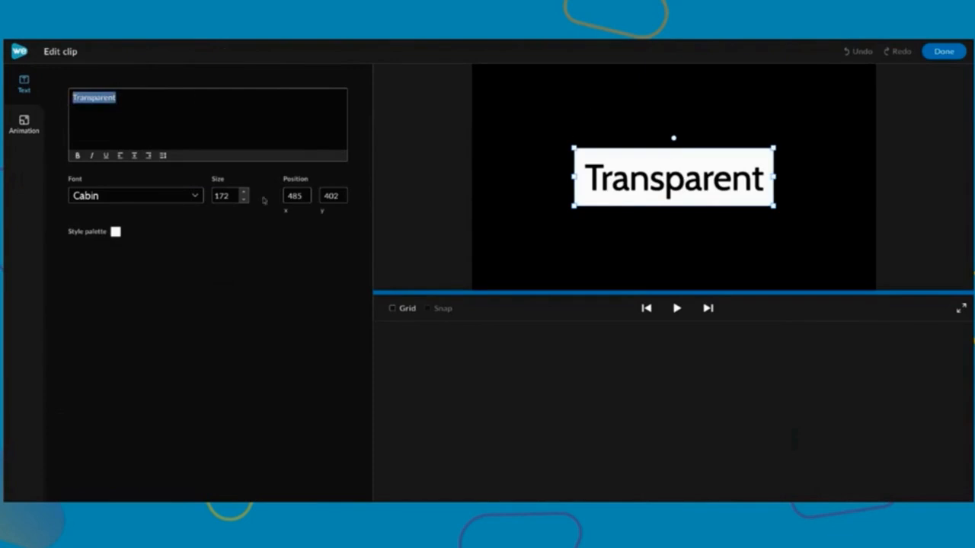
left_click(196, 196)
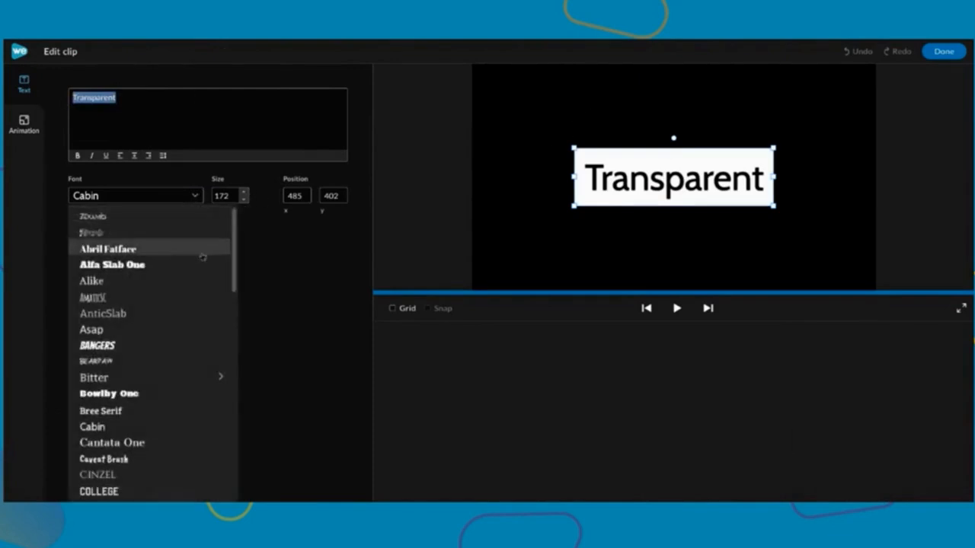
left_click(206, 394)
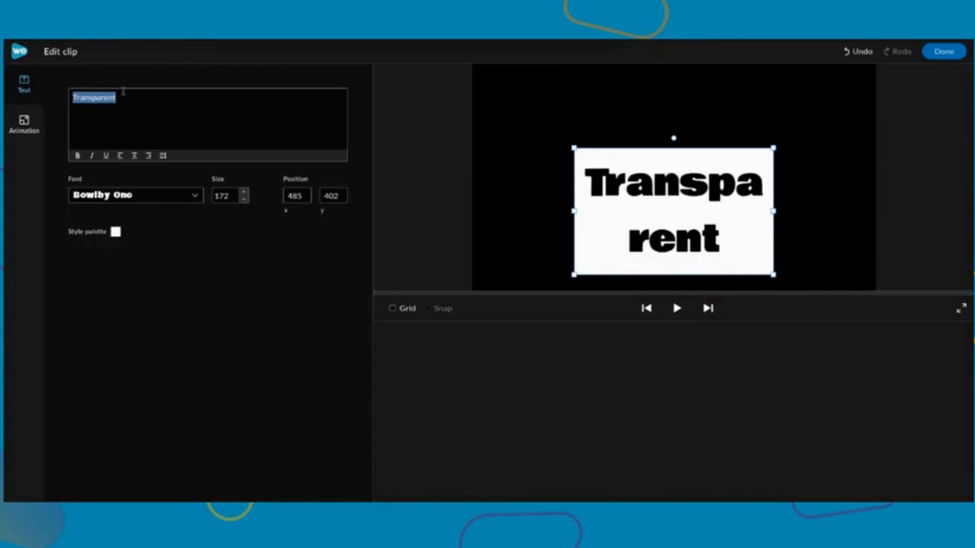
type("Backgrou")
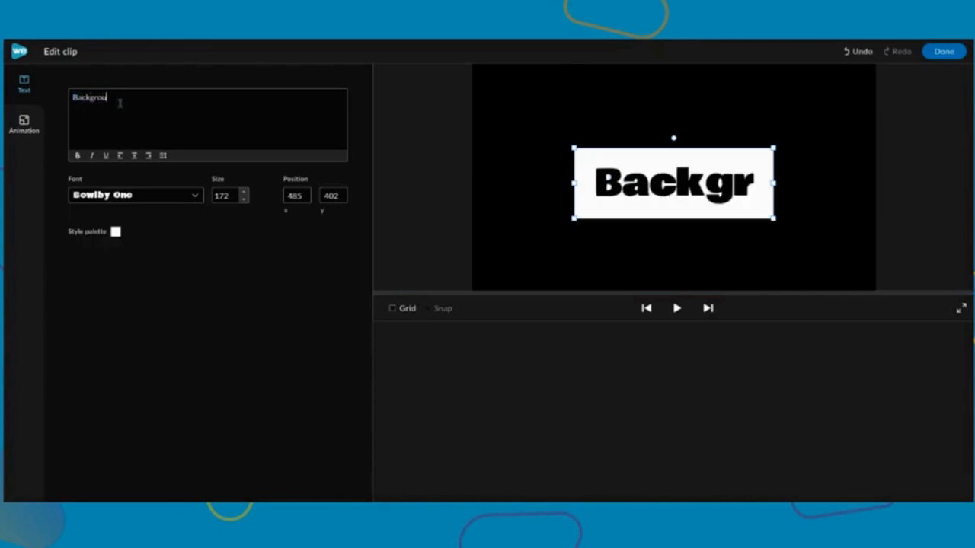
type("nds")
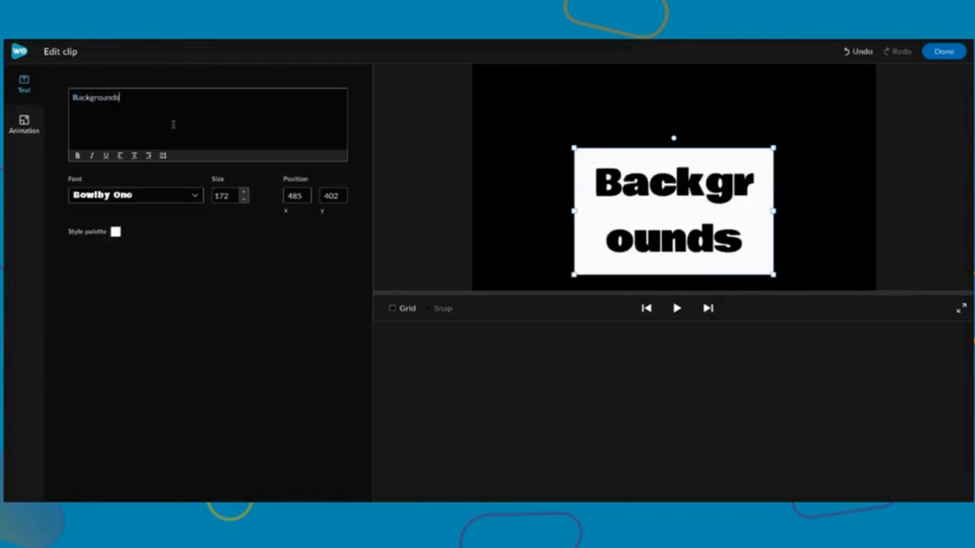
Set the title size to 250, stretch its box across the full frame width and move it up to position -15, 166.
double_click(217, 196)
type("250")
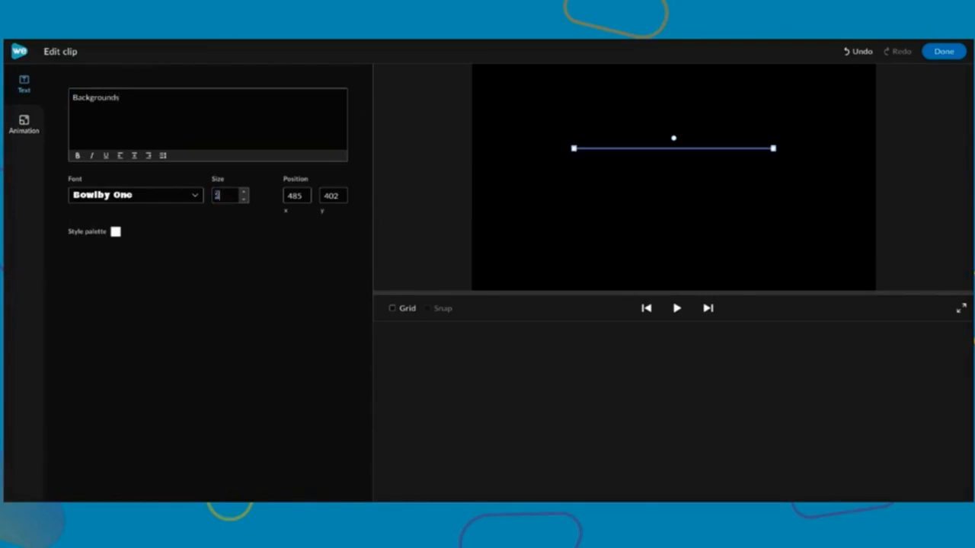
left_click(303, 195)
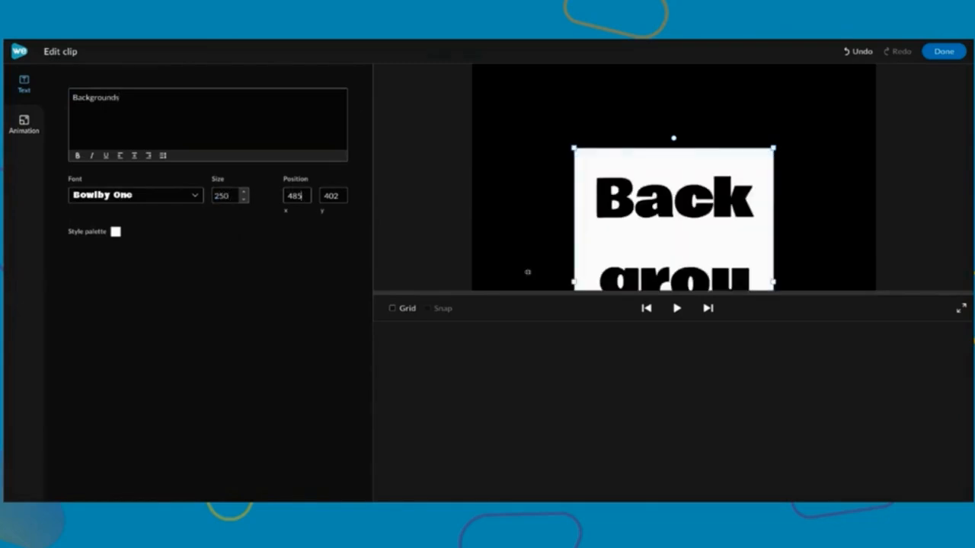
left_click_drag(574, 281, 472, 277)
left_click_drag(773, 241, 881, 241)
left_click_drag(764, 232, 762, 192)
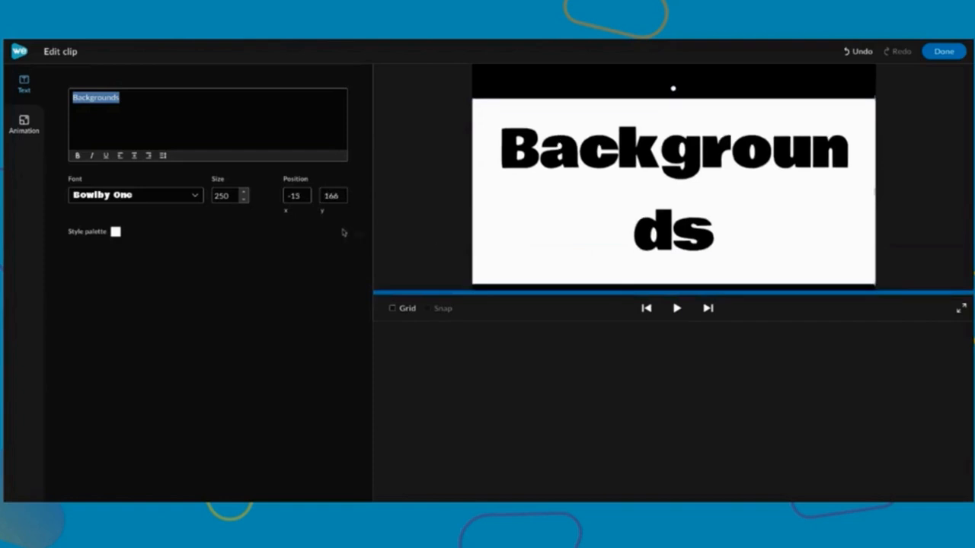
Set the Backgrounds title's size to 200 and move it down to position -3, 320.
double_click(228, 195)
type("200")
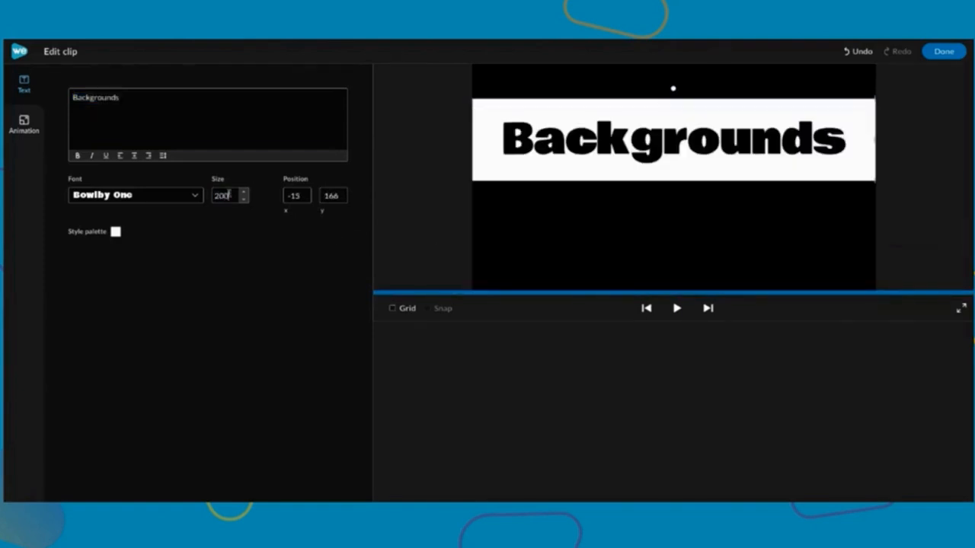
left_click_drag(716, 143, 719, 183)
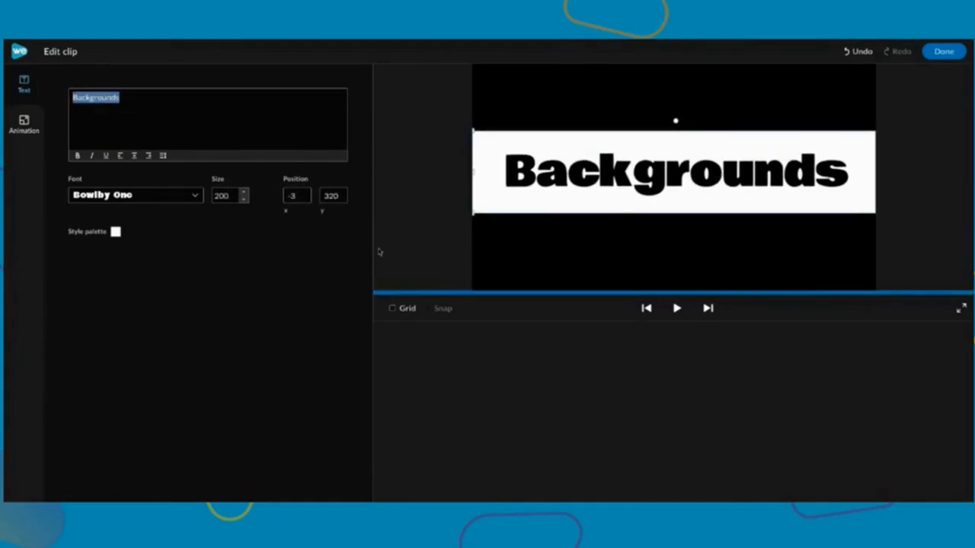
Move the Backgrounds title slightly down to position -3, 330, aligning it against a temporary grid overlay.
left_click(393, 309)
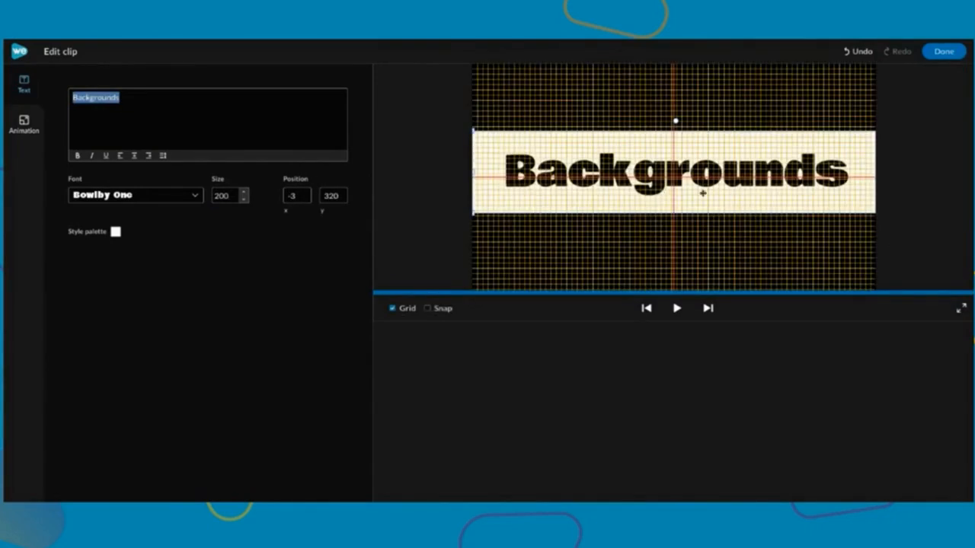
left_click_drag(714, 200, 714, 202)
left_click(391, 309)
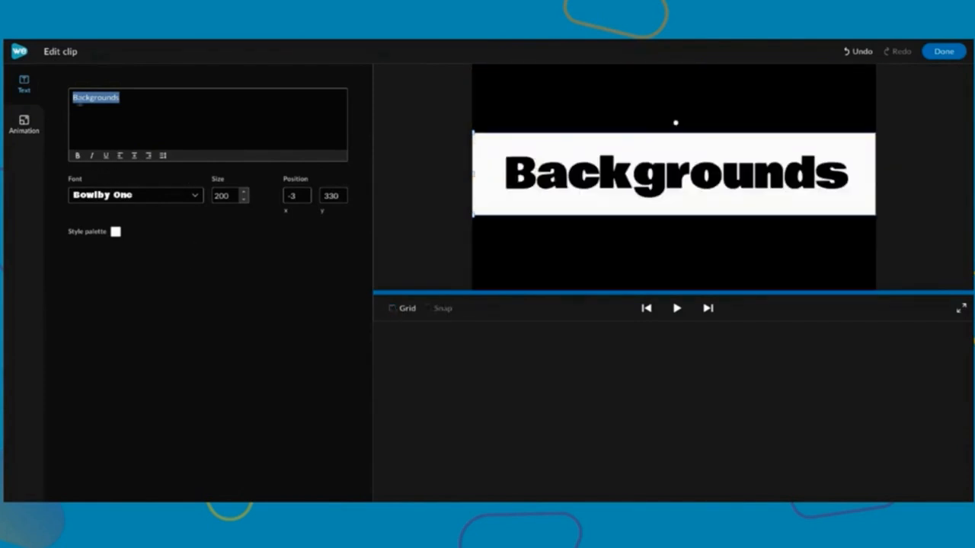
Play the clip to preview the Backgrounds title over the colourful video, pausing while the video is visible through the letters.
left_click(116, 108)
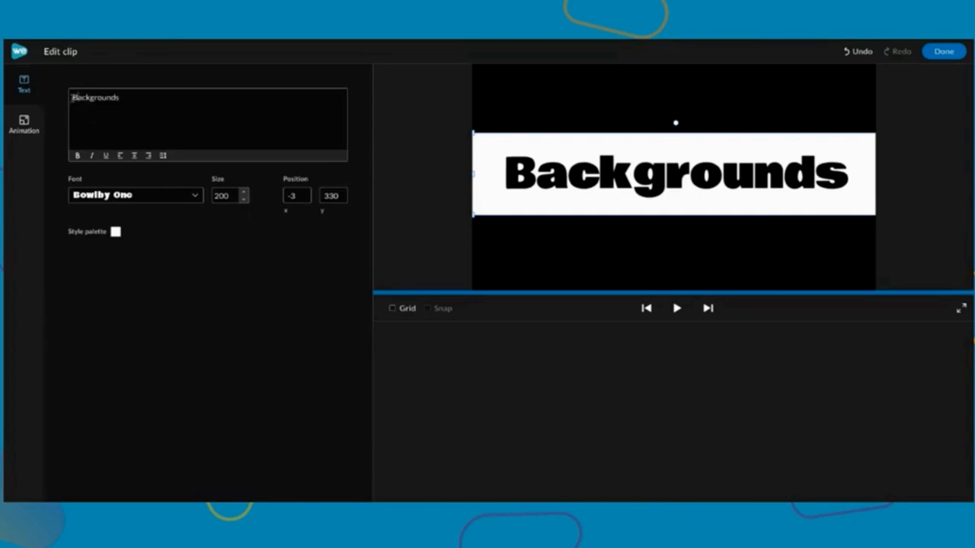
left_click(677, 309)
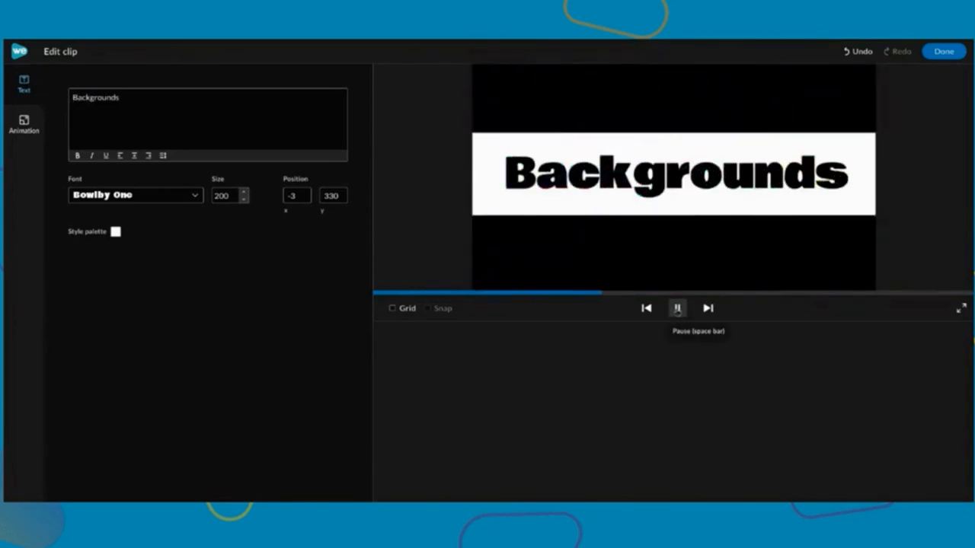
left_click(676, 308)
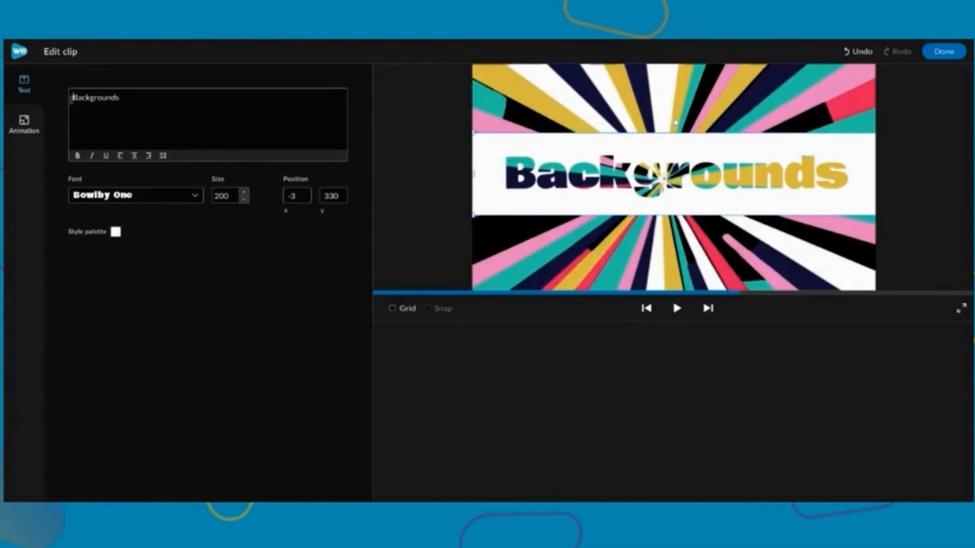
Add a line with a full stop plus an empty line both above and below the word Backgrounds in the title text.
type(".")
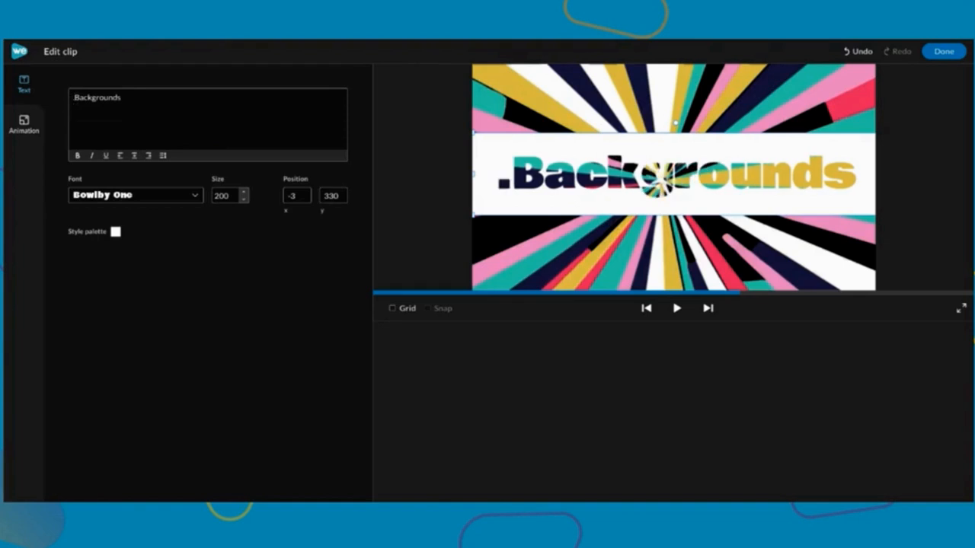
key("Return")
key("Return")
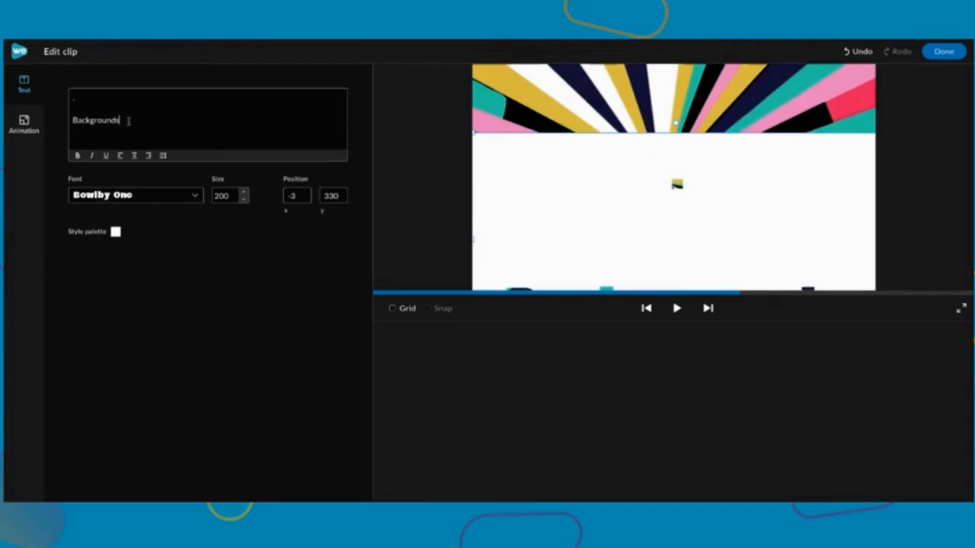
key("Return")
Move the enlarged Backgrounds title up to position -10, -283, centring the word against a temporary grid overlay.
left_click_drag(742, 238, 751, 156)
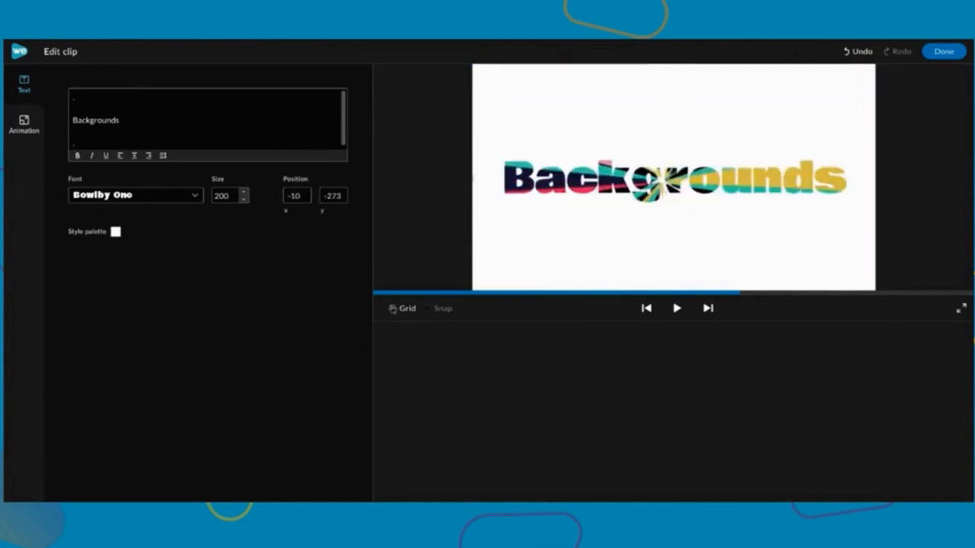
left_click(393, 308)
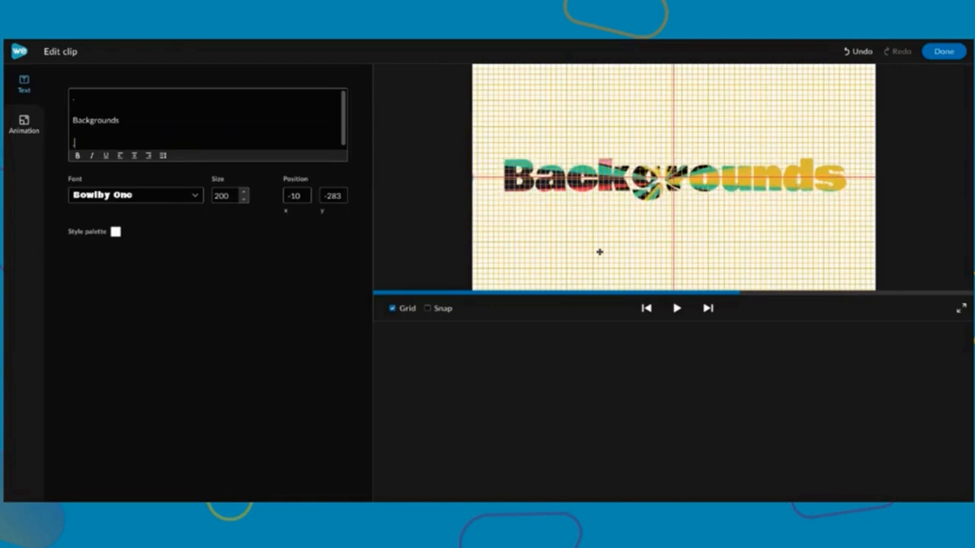
left_click(391, 308)
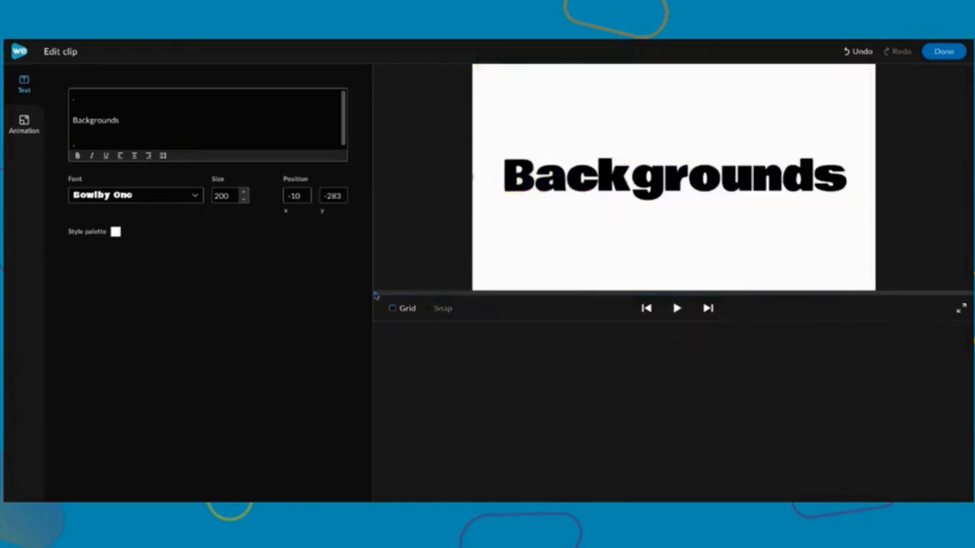
Play the full-frame Backgrounds title clip to preview it and return to its start.
left_click(677, 309)
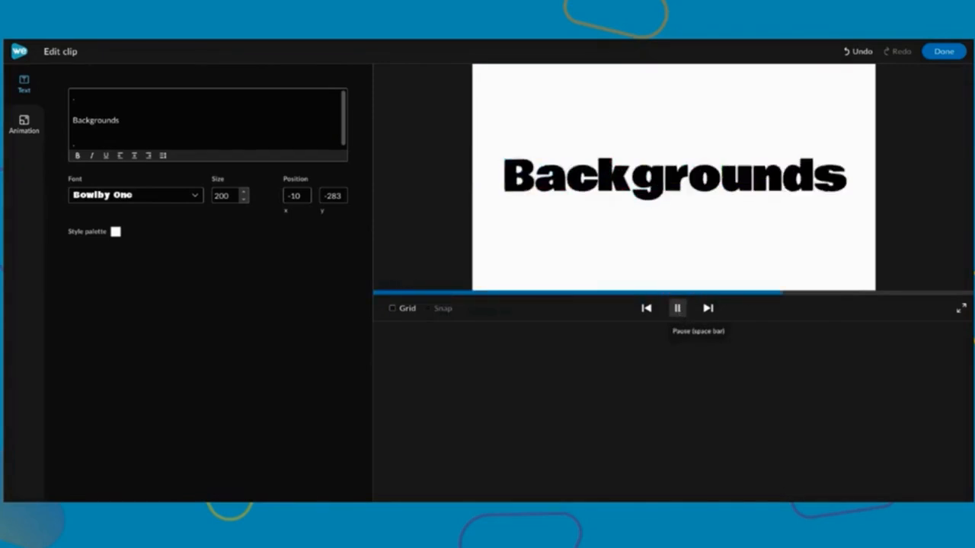
left_click(676, 308)
left_click(677, 308)
left_click(374, 294)
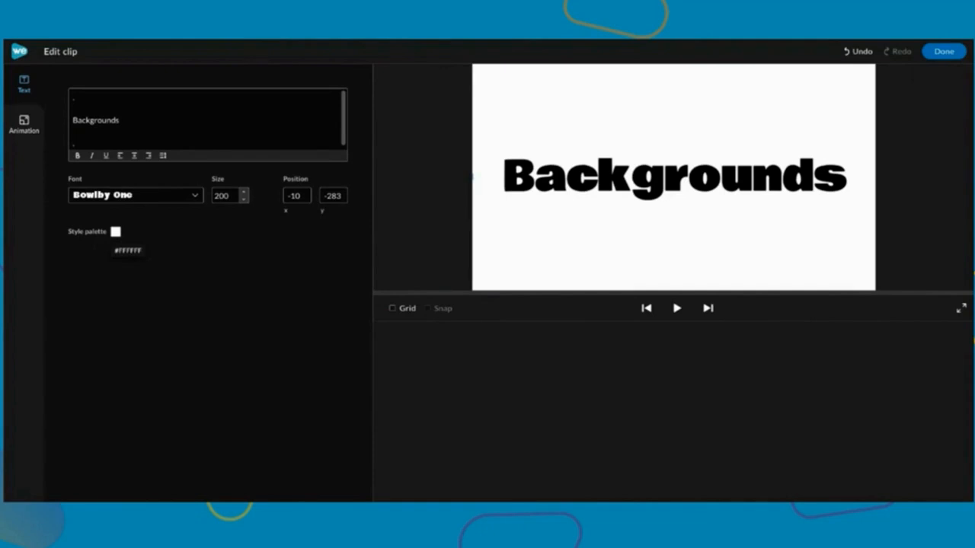
Set the Backgrounds title's colour to black, rgb(0, 0, 0), preview it and finish editing the clip.
left_click(116, 232)
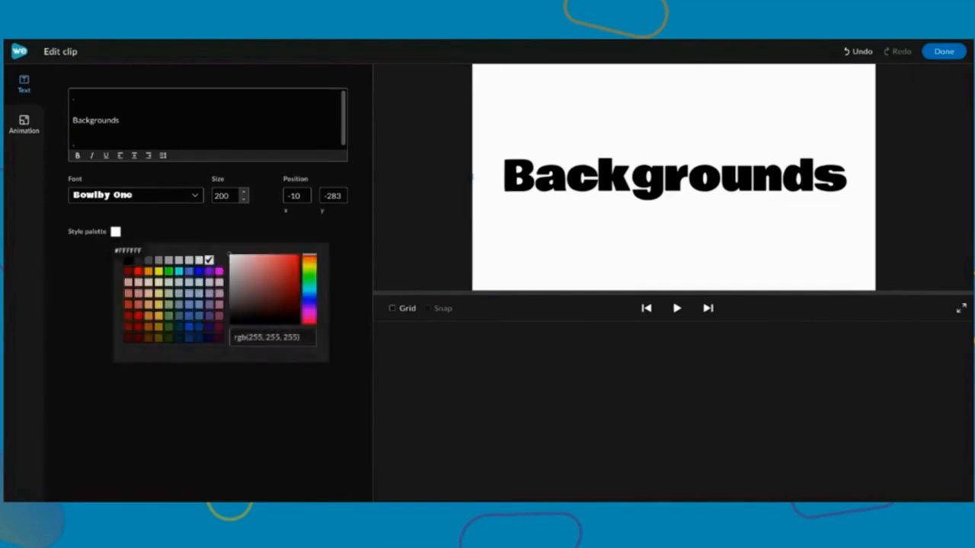
left_click(128, 261)
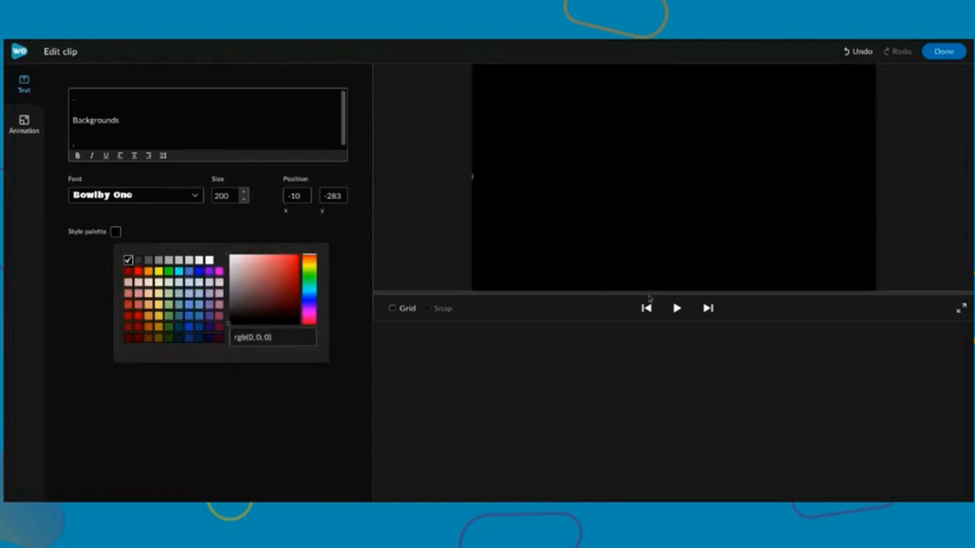
left_click(677, 309)
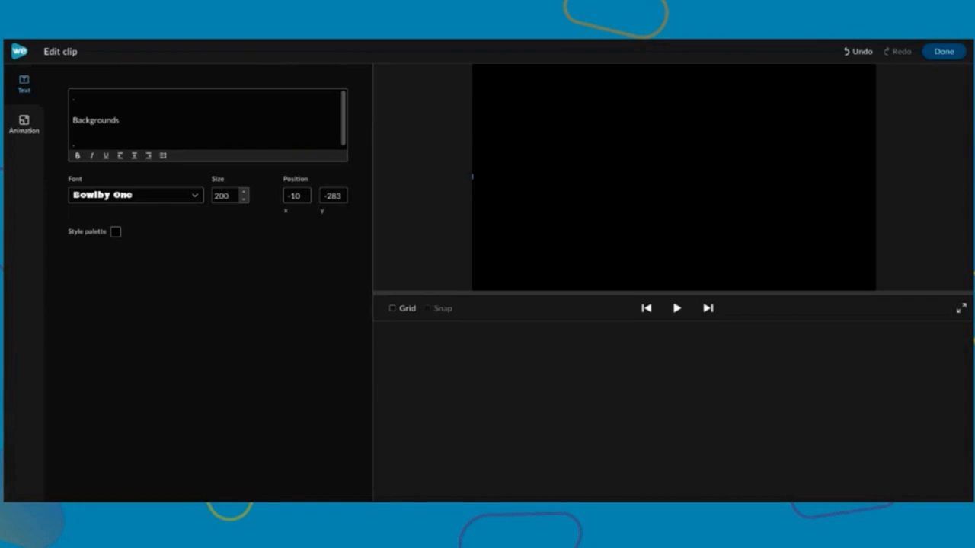
left_click(944, 51)
Delete the layers title that follows the colourful video on the Video 1 track at 00:16:00.
left_click_drag(542, 350, 569, 350)
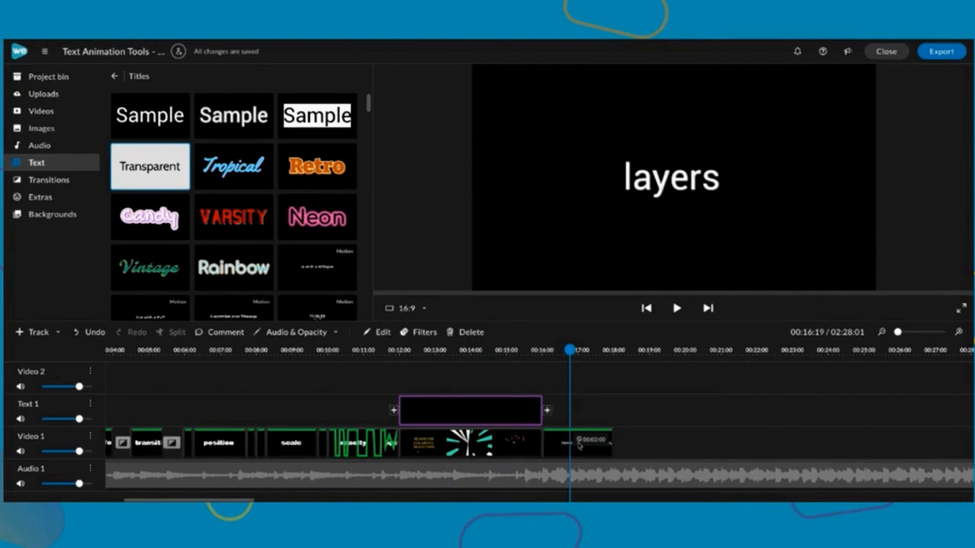
left_click(576, 443)
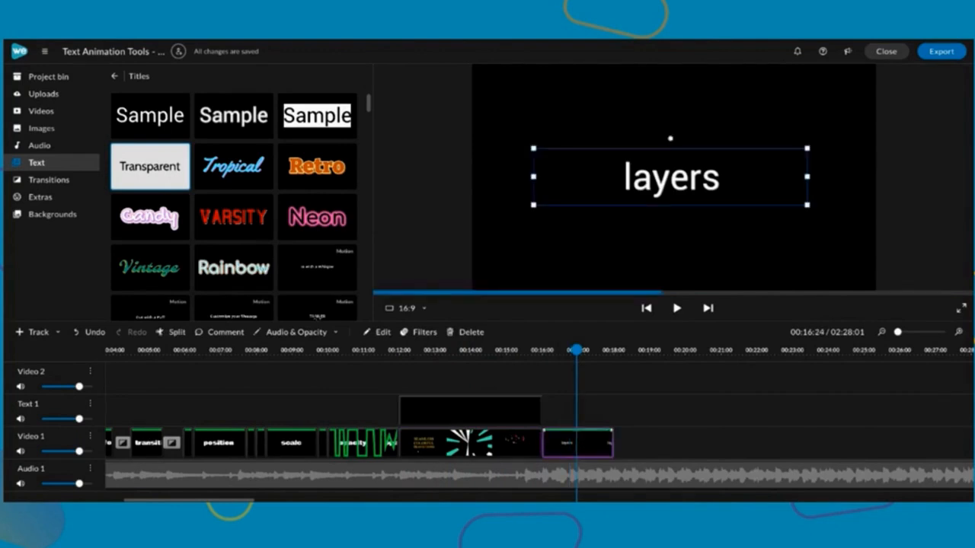
key("Delete")
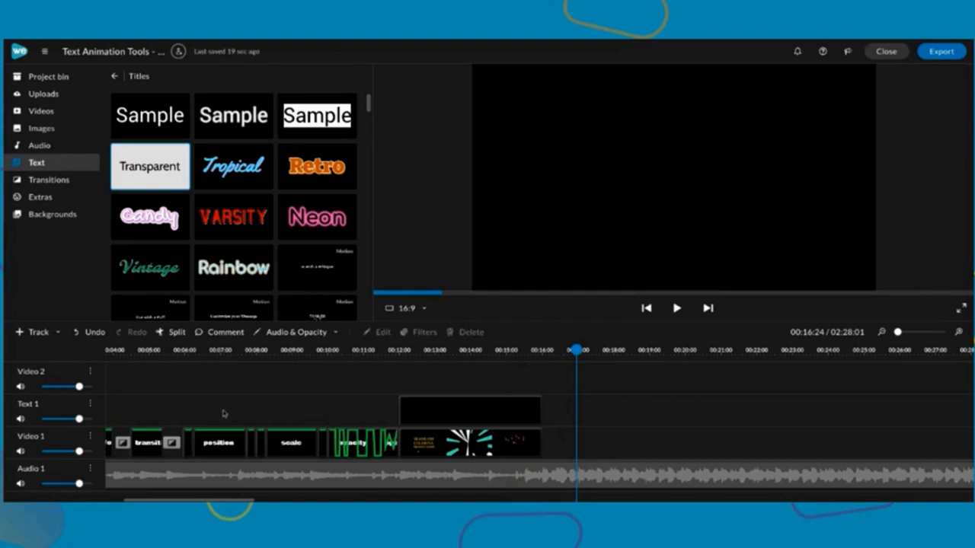
Paste a copy of the opacity title on the Video 1 track and place it directly after the colourful video at 00:16:00.
left_click(363, 442)
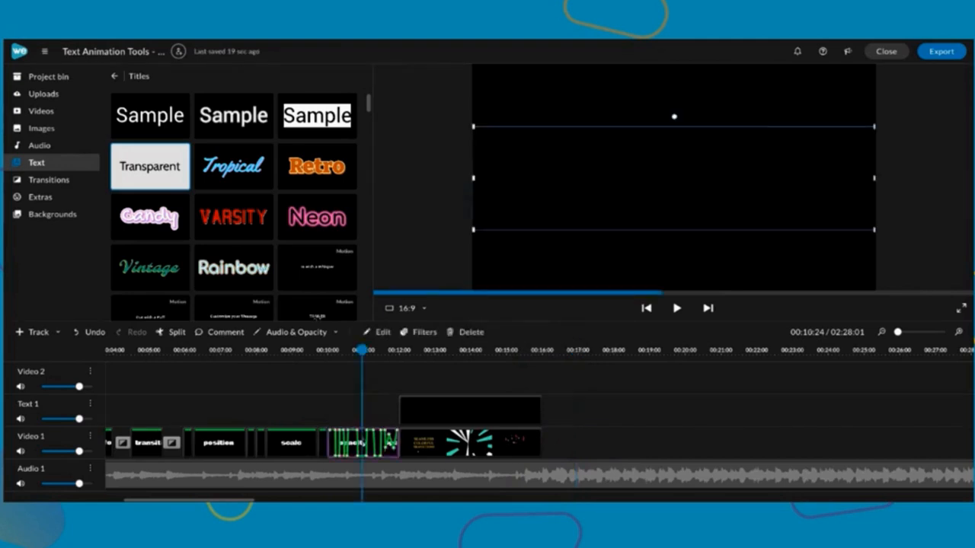
left_click(556, 360)
key("ctrl+v")
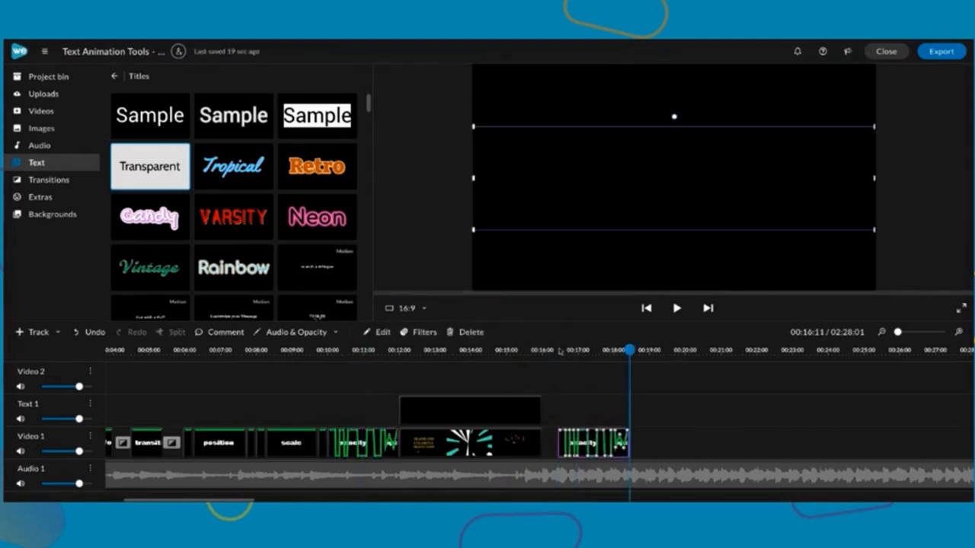
left_click_drag(614, 449, 598, 450)
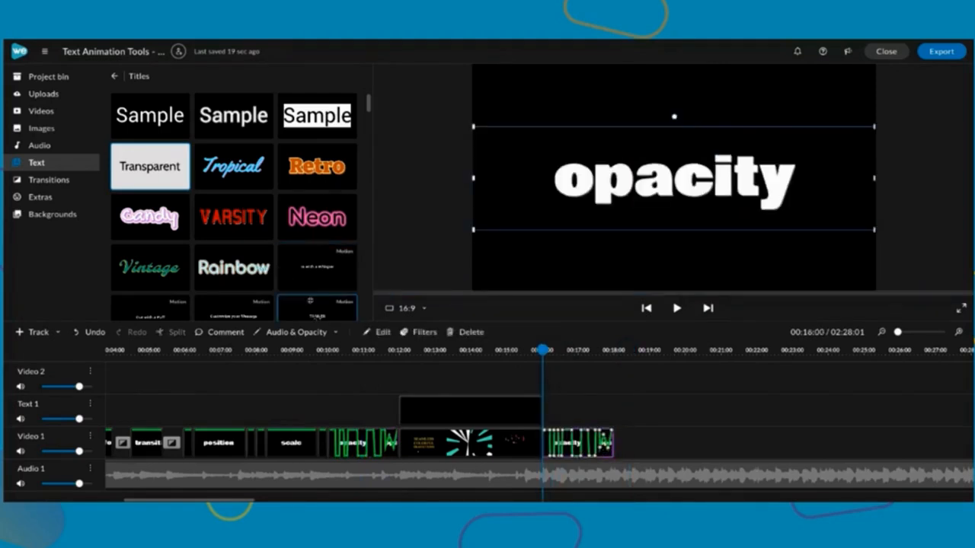
Hide the opacity levels and place another copy of the opacity title on the Text 1 track at 00:16:00, above the Video 1 copy.
left_click(336, 332)
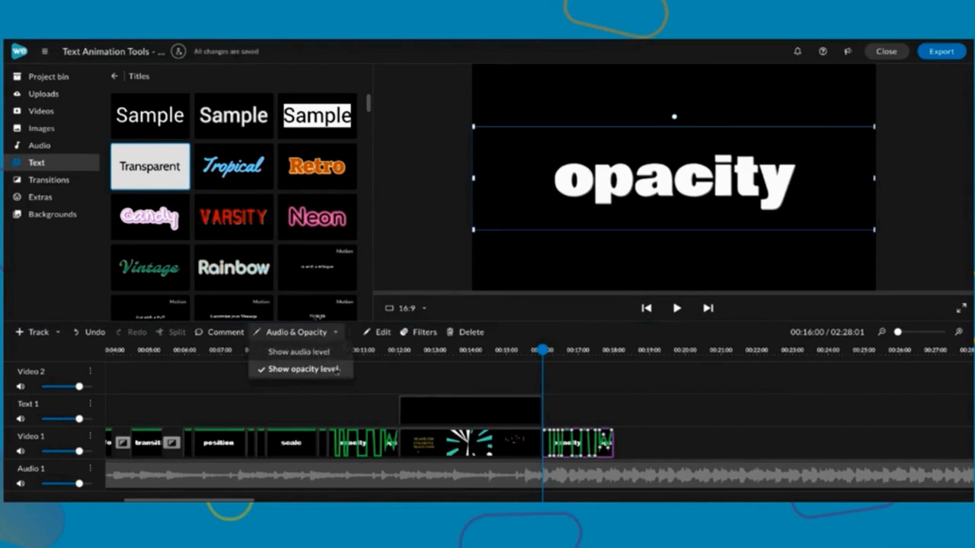
left_click(337, 370)
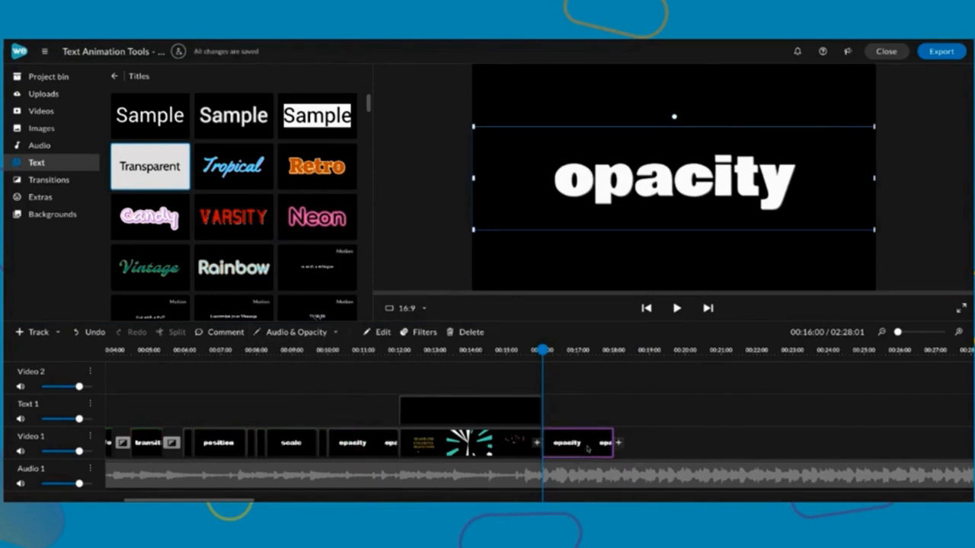
left_click_drag(545, 355, 624, 362)
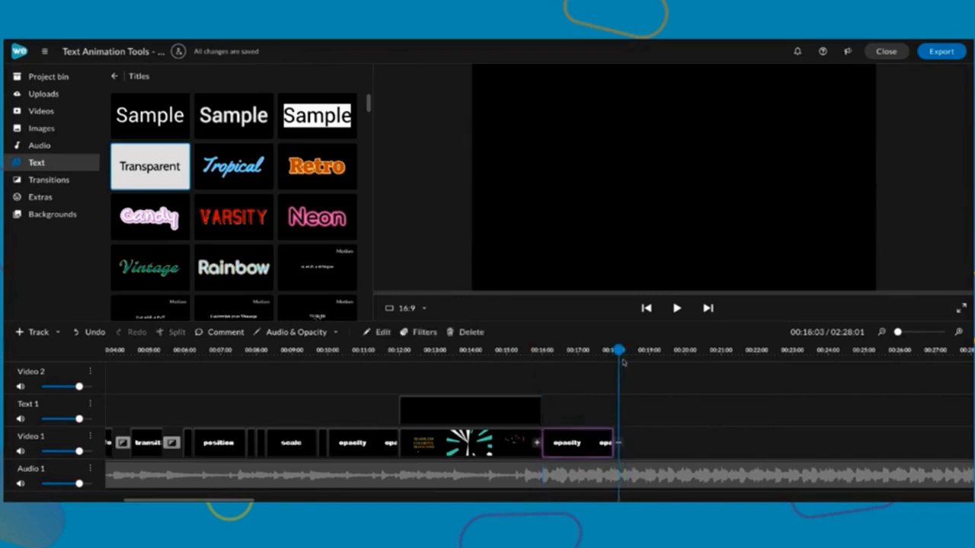
key("ctrl+v")
double_click(575, 440)
left_click_drag(573, 423, 574, 423)
left_click_drag(637, 446, 578, 442)
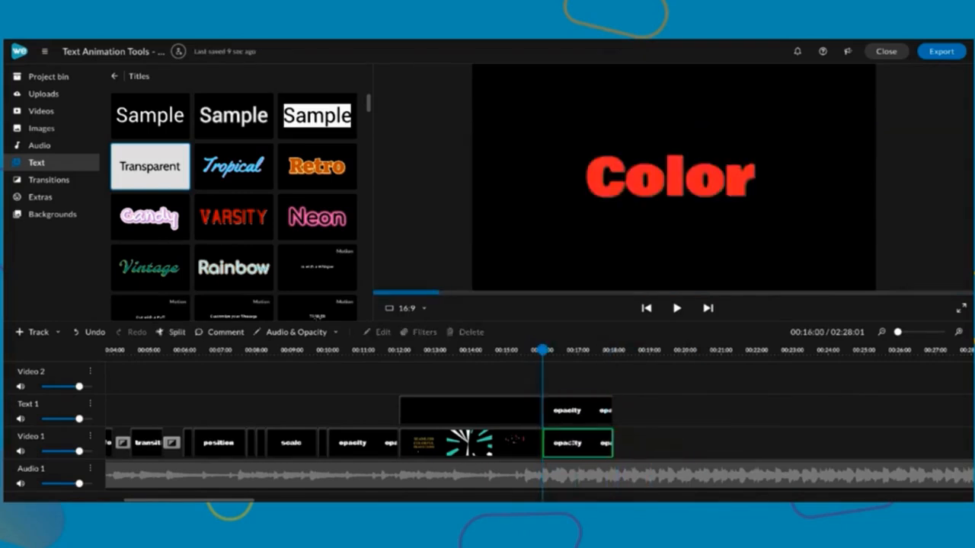
Set the first palette colour of the Text 1 opacity title to black, rgb(0, 0, 0), and finish editing the clip.
left_click(577, 415)
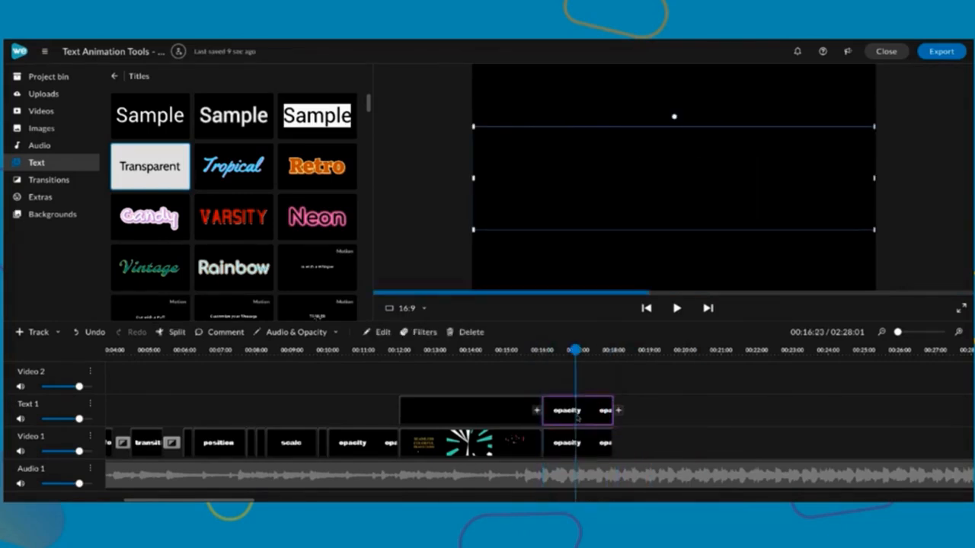
double_click(579, 416)
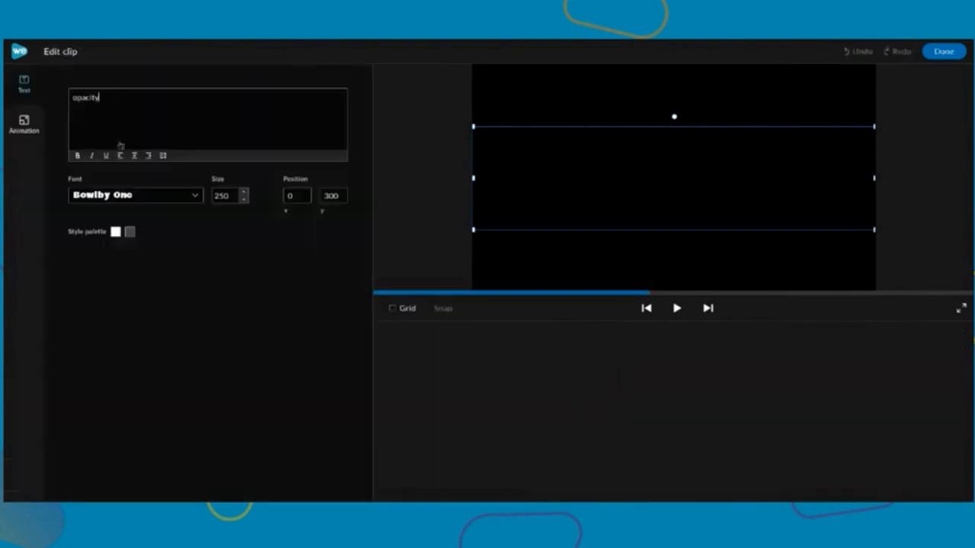
left_click(115, 233)
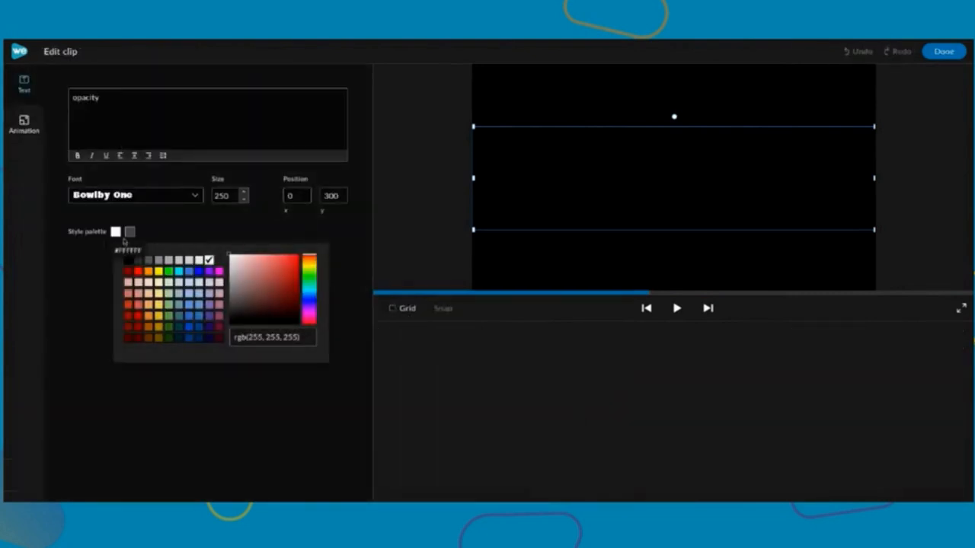
left_click(128, 259)
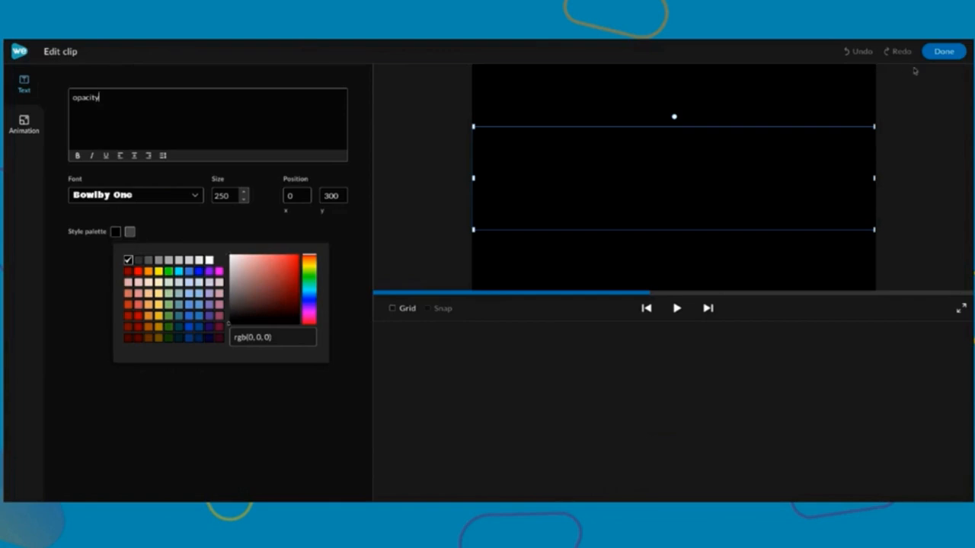
left_click(942, 53)
Select the opacity title on the Video 1 track at 00:16:00 and show the opacity levels on the timeline.
left_click(577, 444)
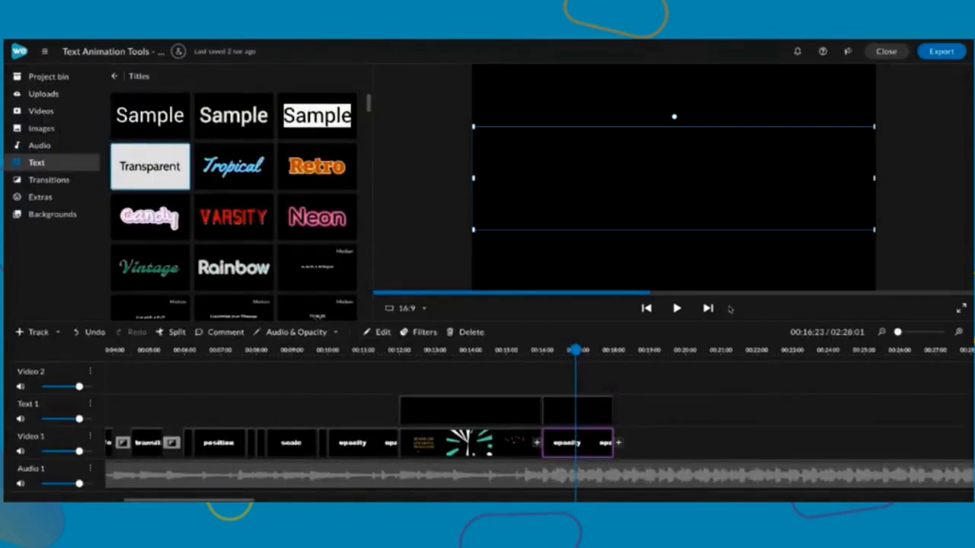
left_click_drag(898, 332, 920, 332)
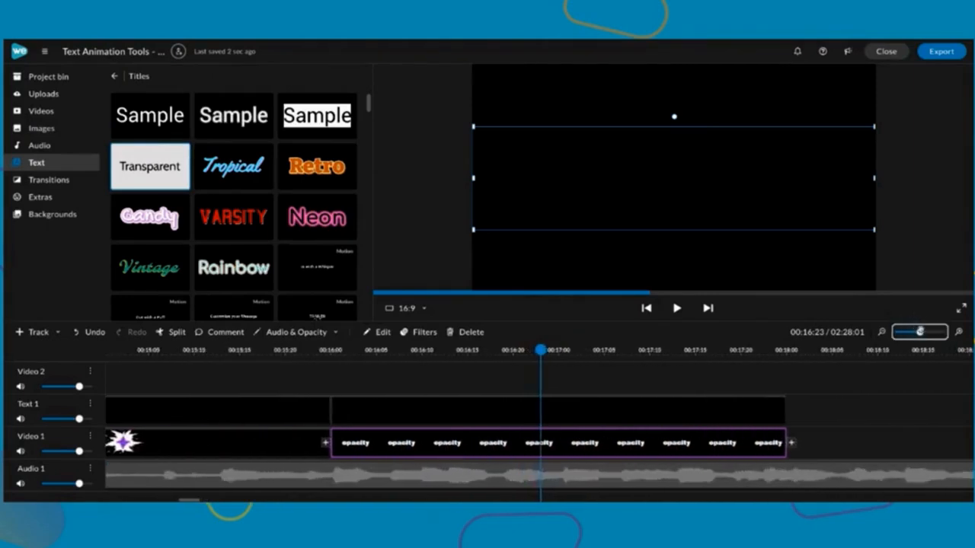
left_click(335, 332)
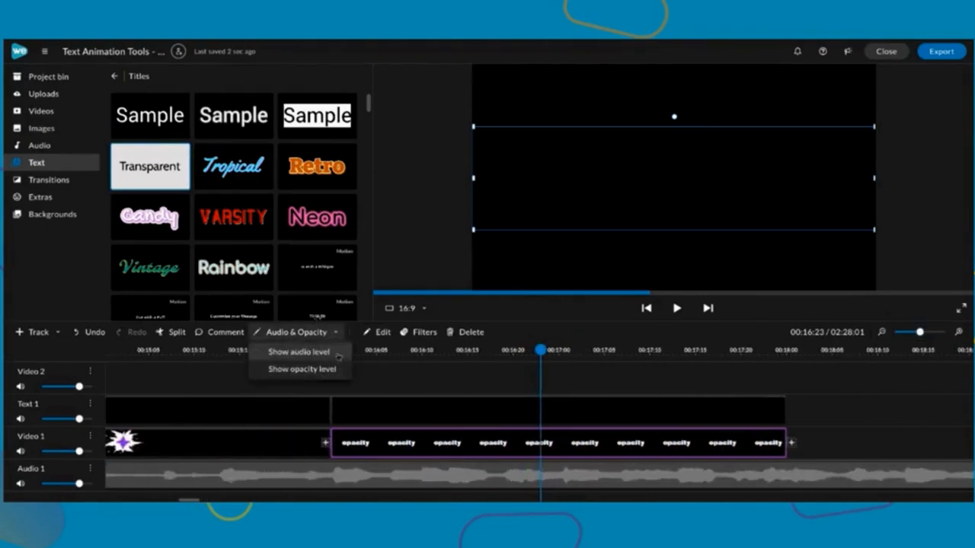
left_click(336, 369)
Remove all lowered opacity keyframes from the Video 1 opacity title, leaving a flat full-opacity line, and deselect the clip.
left_click_drag(376, 431, 398, 461)
double_click(397, 457)
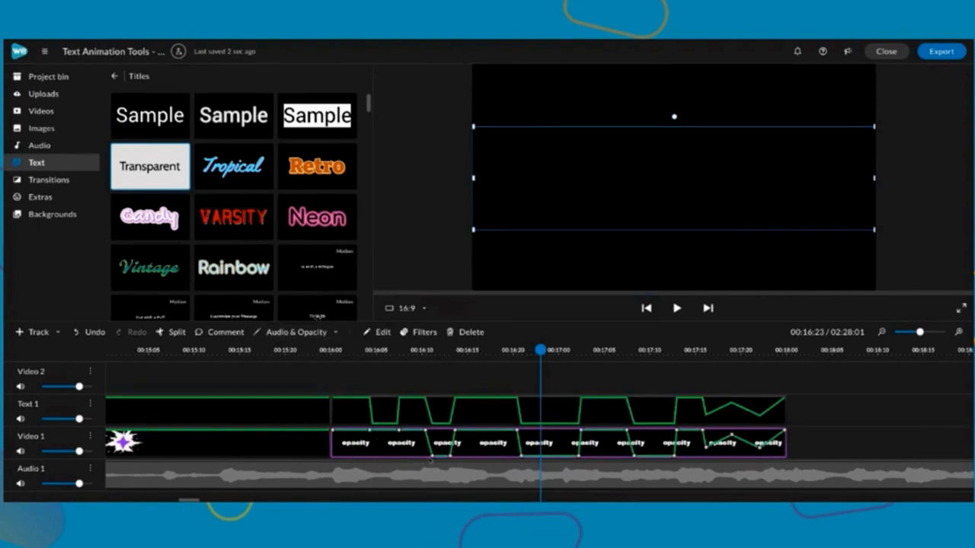
double_click(433, 457)
double_click(450, 458)
double_click(523, 457)
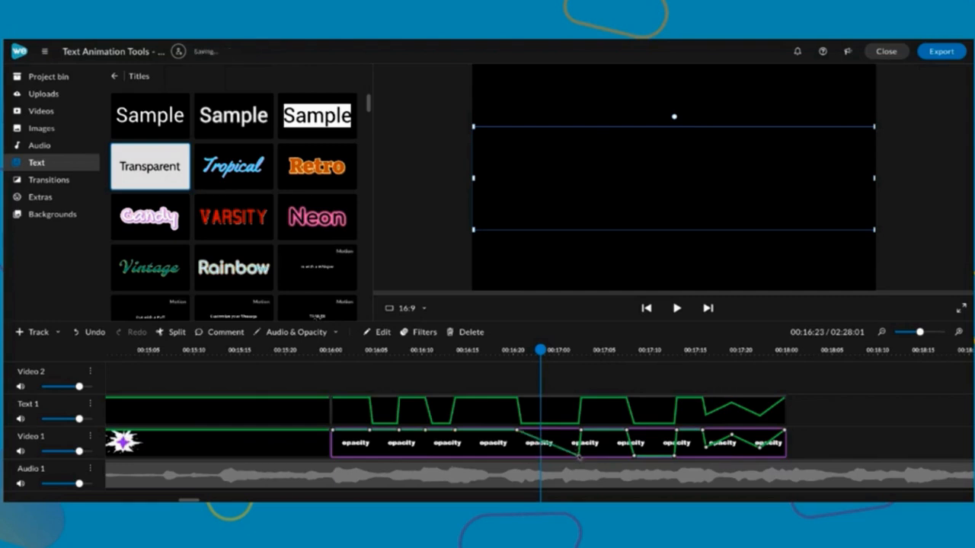
double_click(579, 456)
double_click(636, 457)
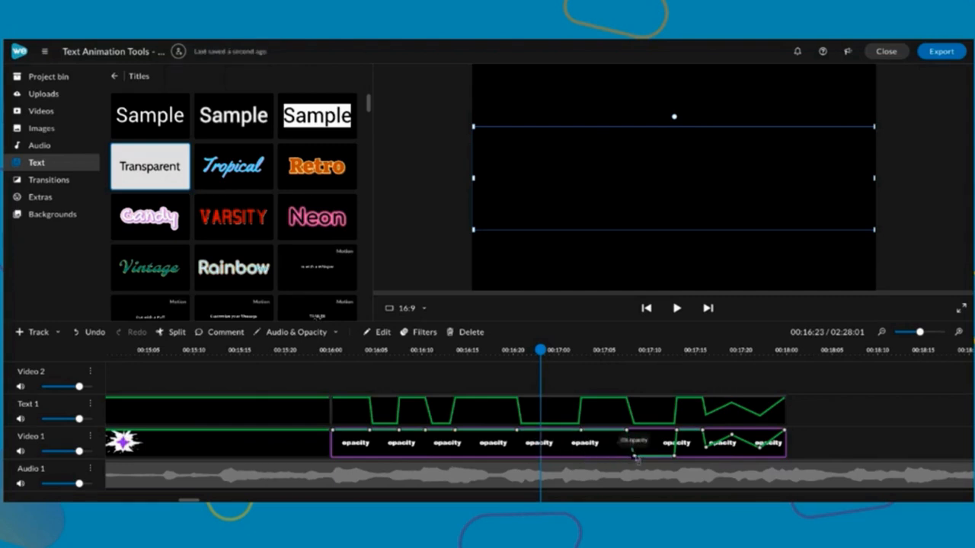
double_click(674, 457)
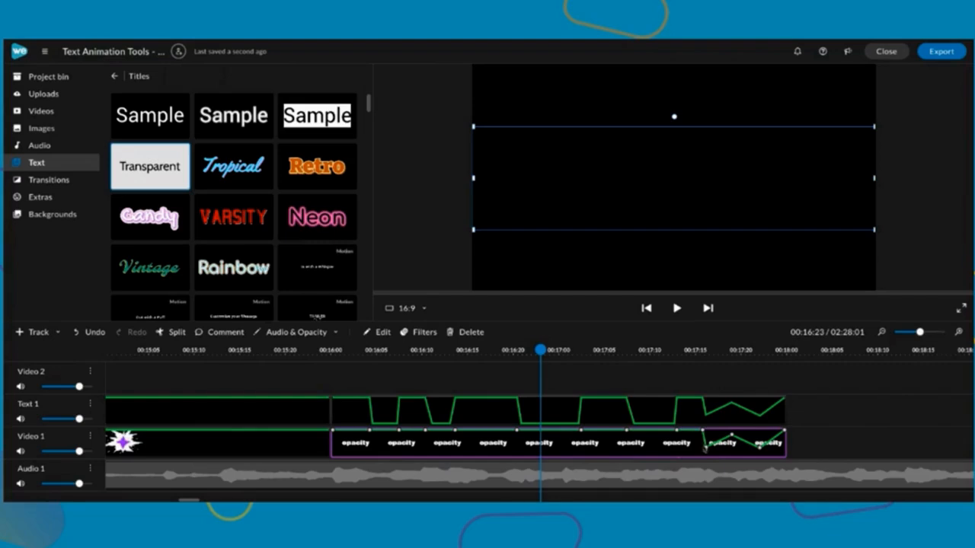
double_click(707, 449)
double_click(732, 435)
double_click(759, 450)
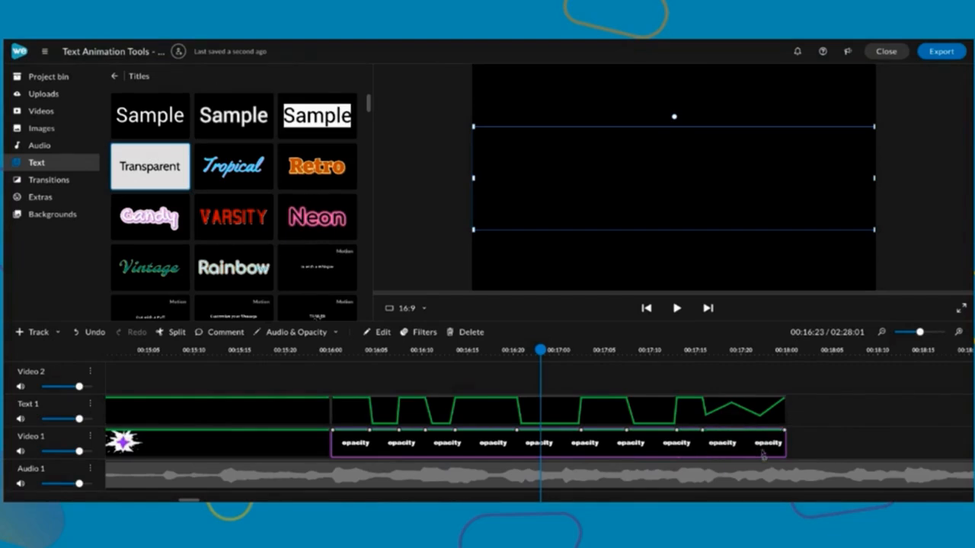
left_click(824, 437)
Play back the layered black and white opacity titles starting from 00:15:22.
left_click(304, 351)
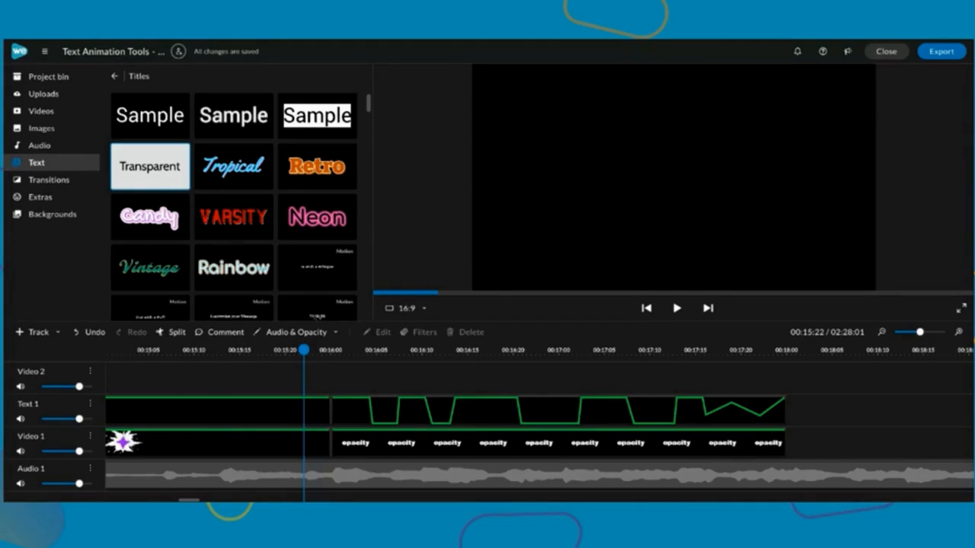
key("space")
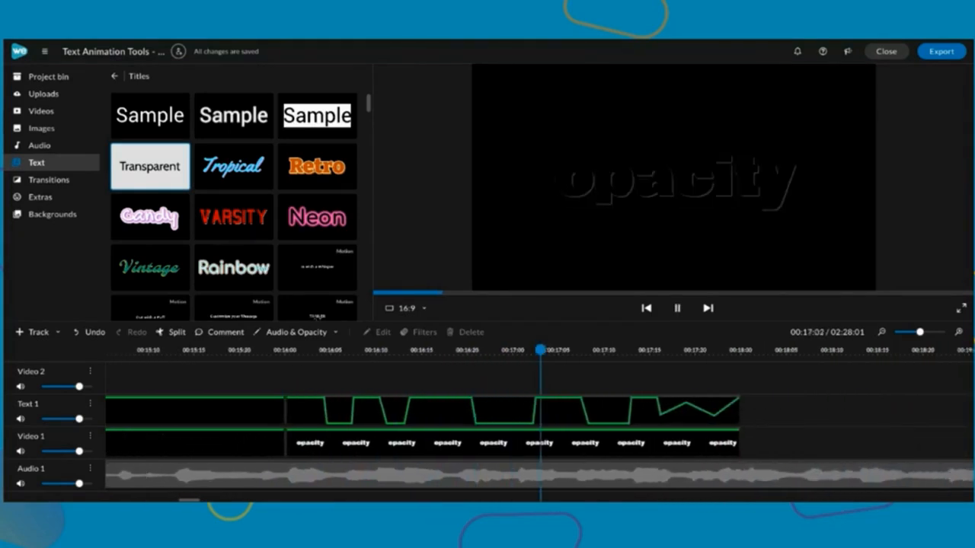
key("space")
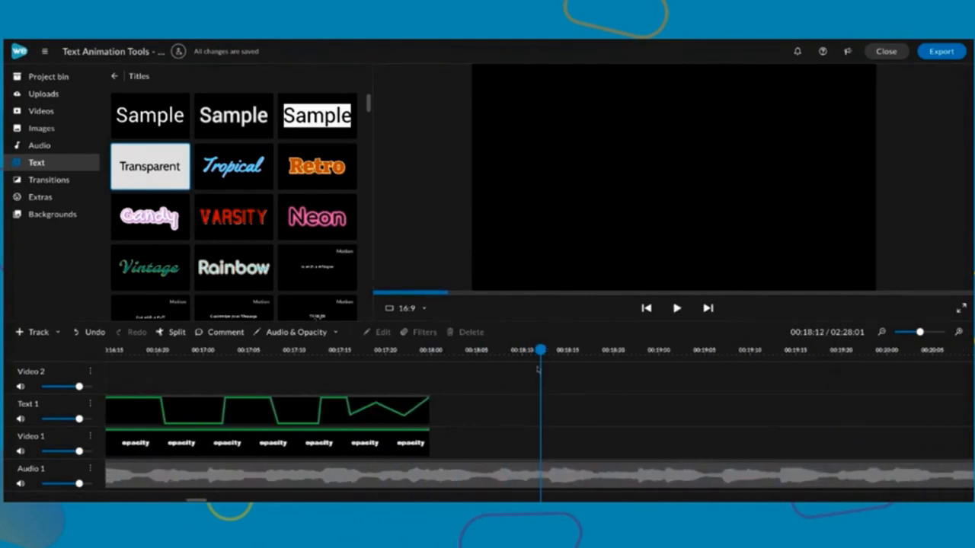
Split the Audio 1 music at 00:18:00, where the titles end, and delete the part after the split.
left_click_drag(540, 350, 431, 350)
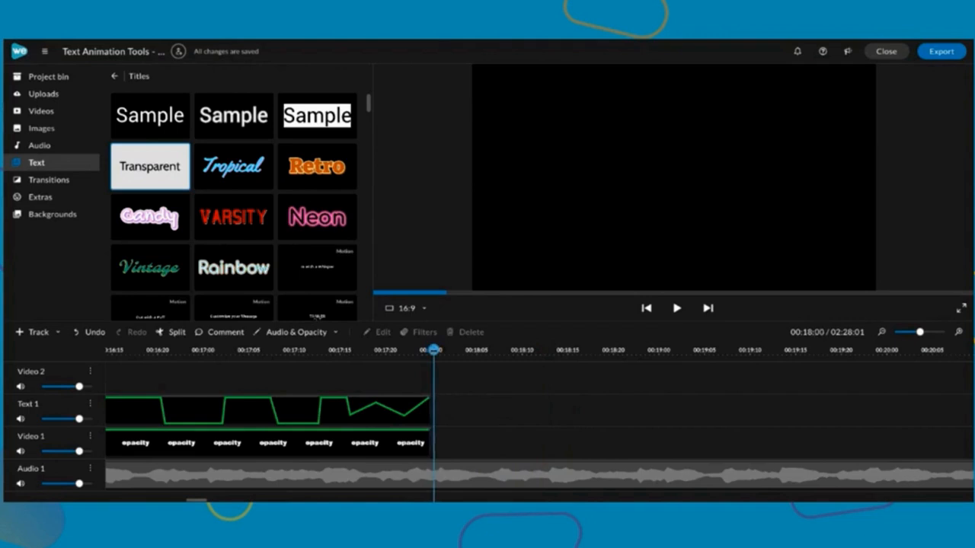
left_click(433, 473)
key("s")
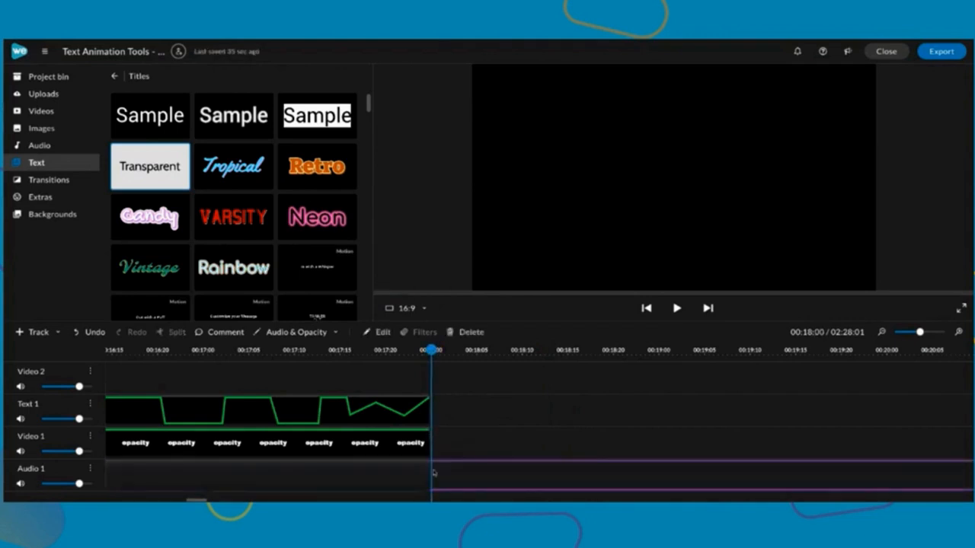
key("Delete")
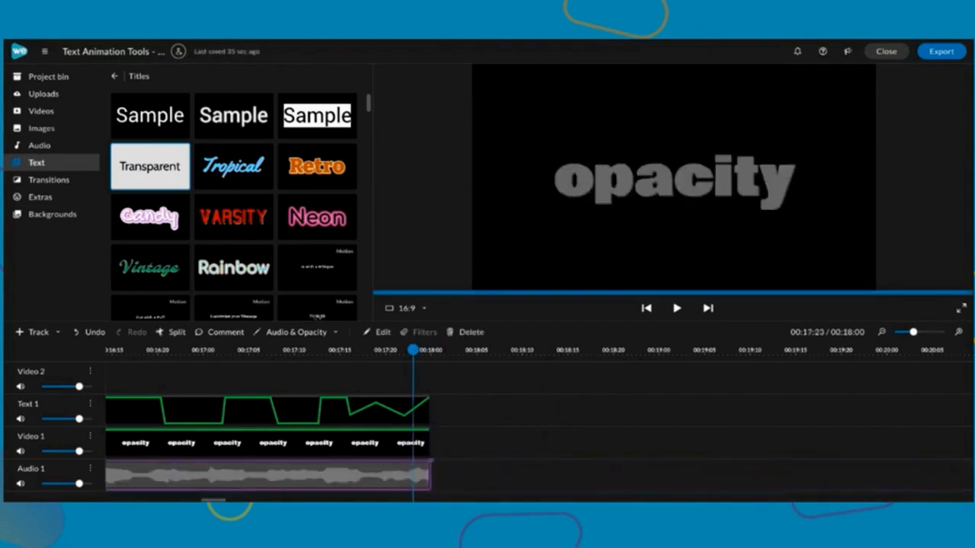
Turn on Fade for the Audio 1 music clip with a 0 sec fade in and a 1 sec fade out.
left_click(423, 472)
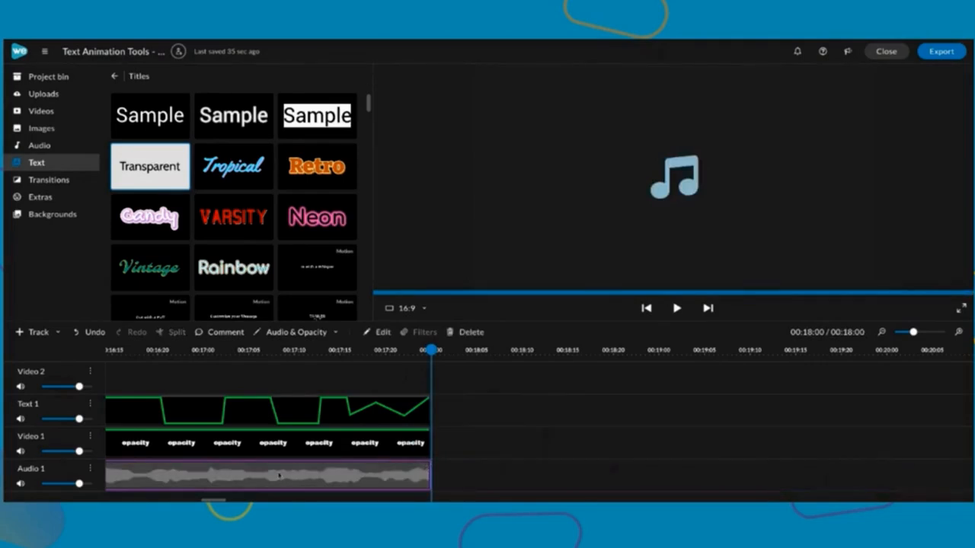
double_click(279, 475)
left_click(90, 140)
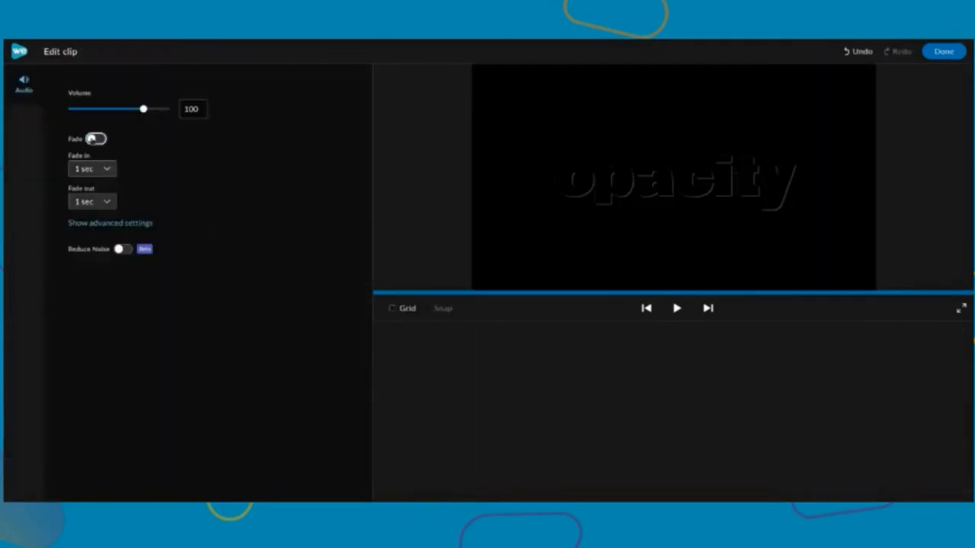
left_click(104, 173)
left_click(99, 191)
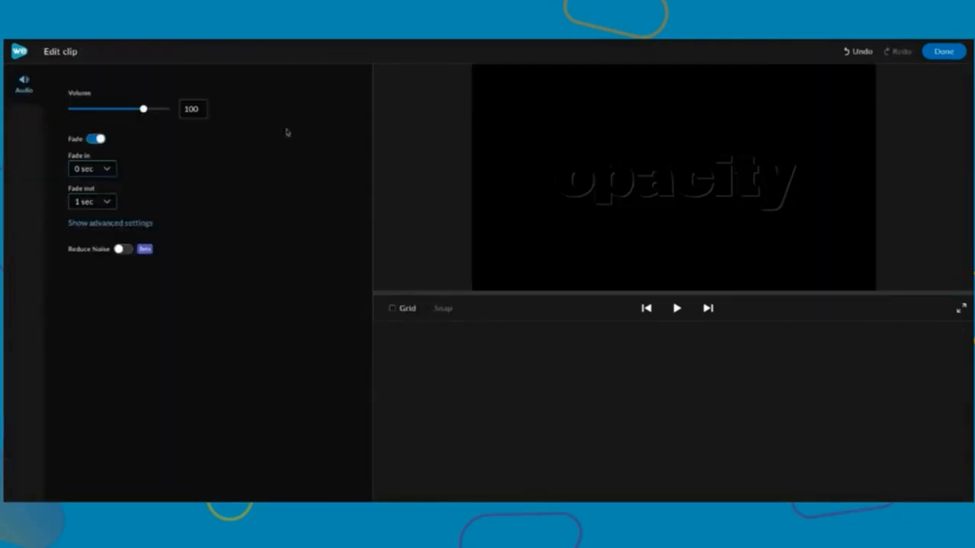
left_click(943, 57)
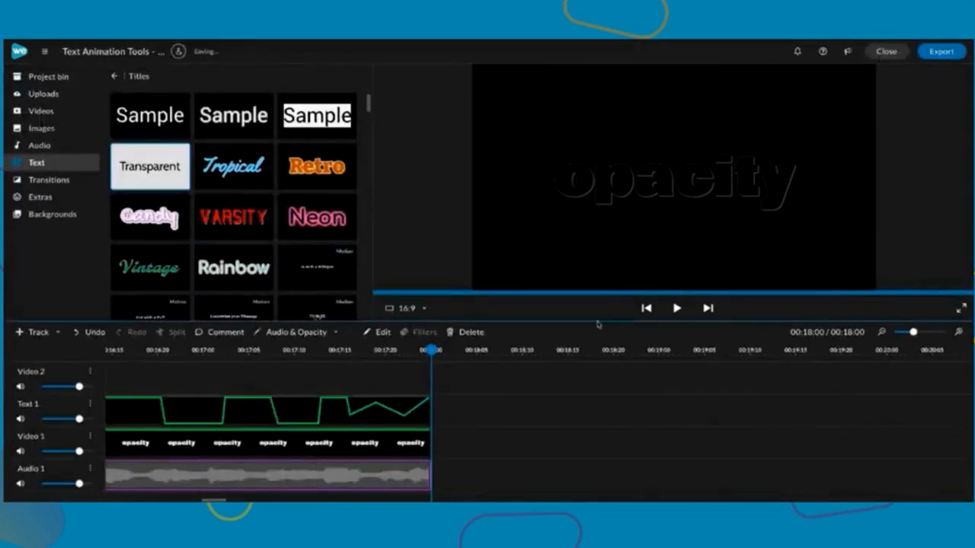
Play the whole animation from the beginning in the full-screen preview.
left_click(647, 309)
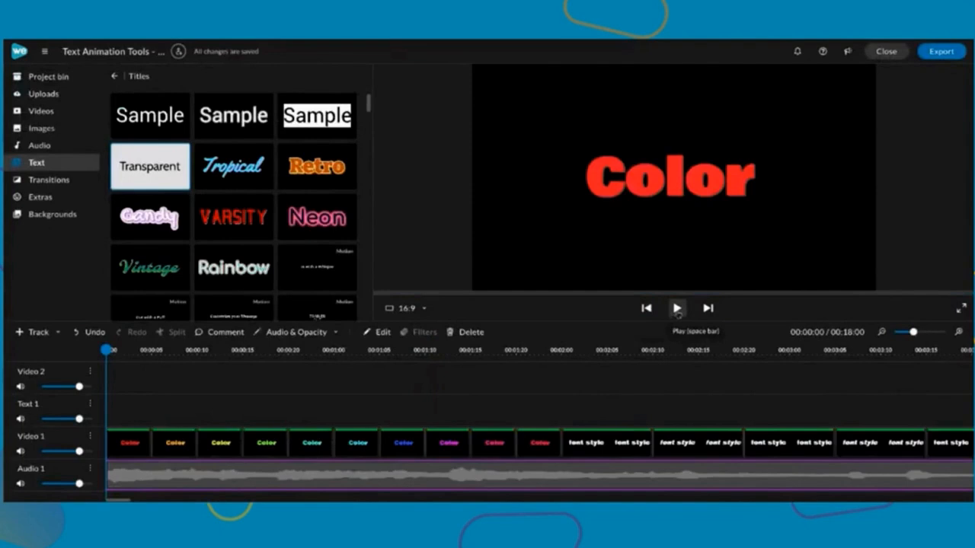
left_click(962, 307)
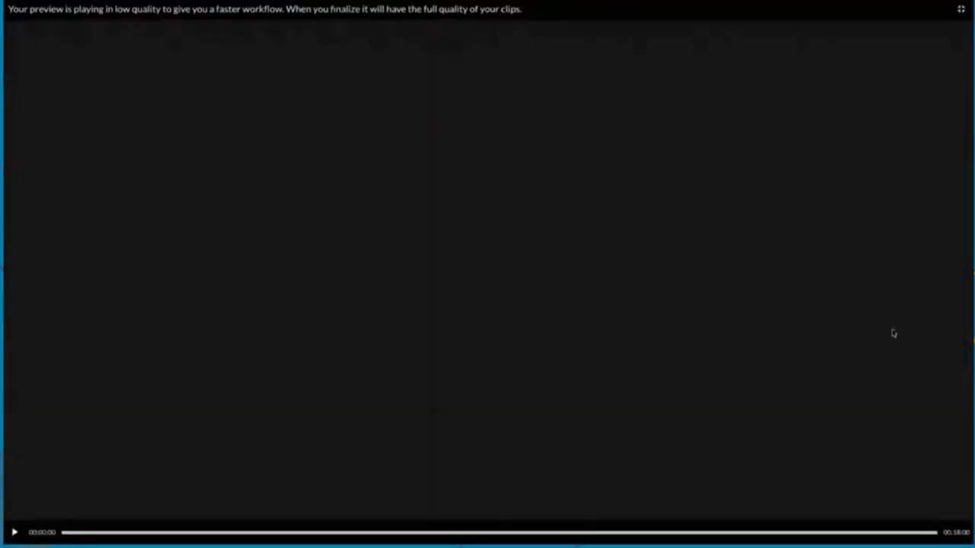
left_click(15, 533)
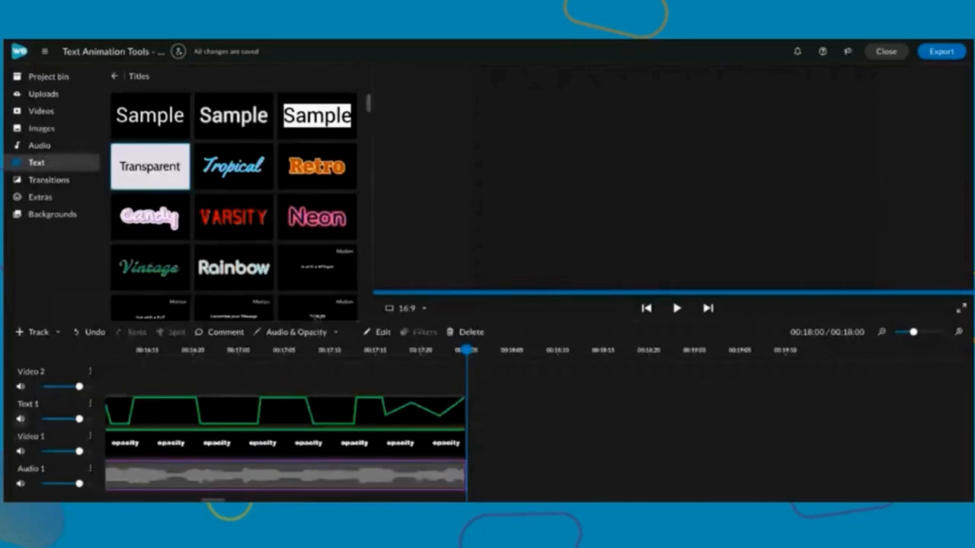
Close the project and view the exported Design My Name GIF from the Projects list.
left_click(886, 51)
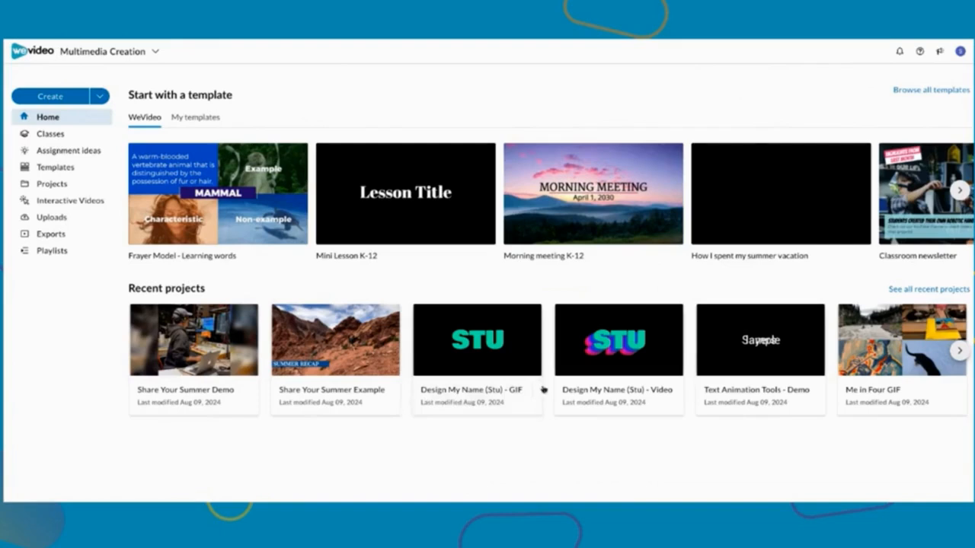
left_click(472, 390)
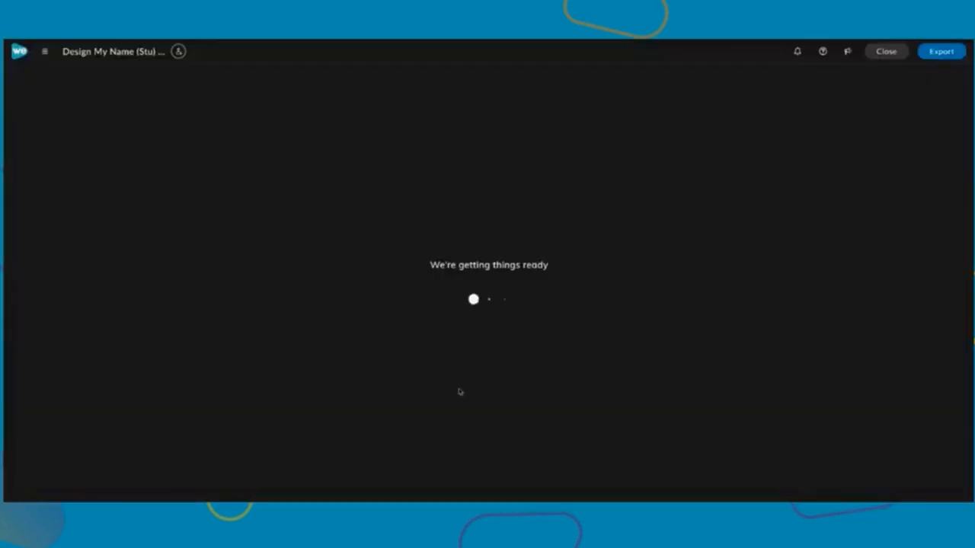
left_click(883, 53)
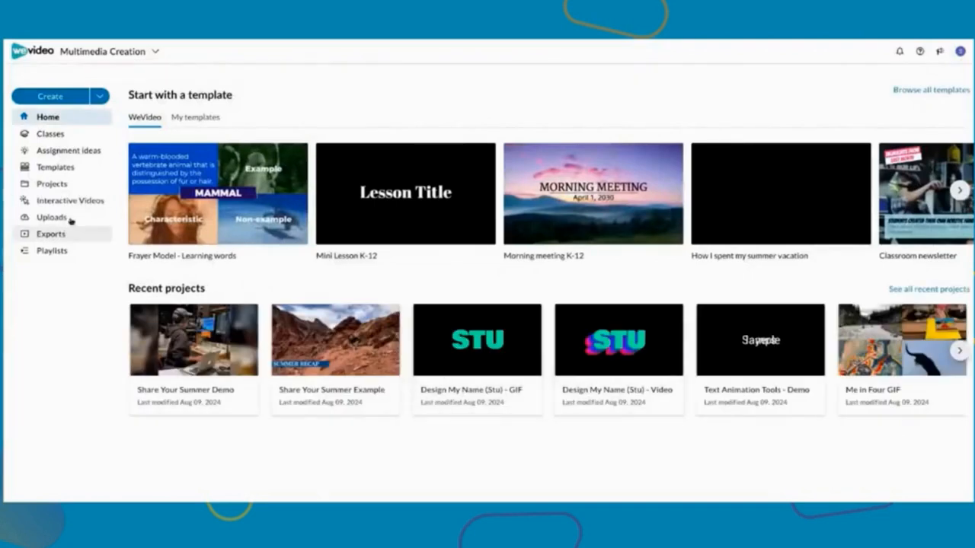
left_click(76, 185)
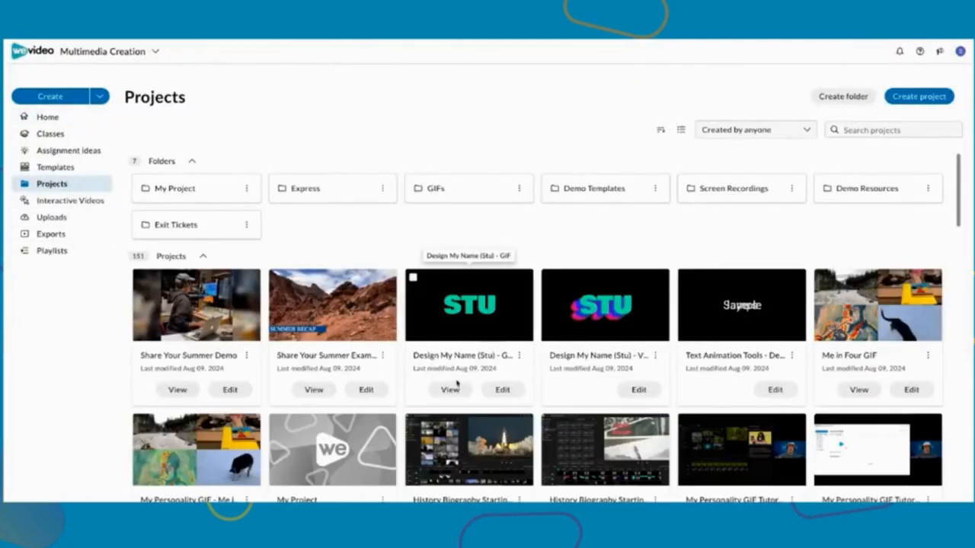
left_click(448, 390)
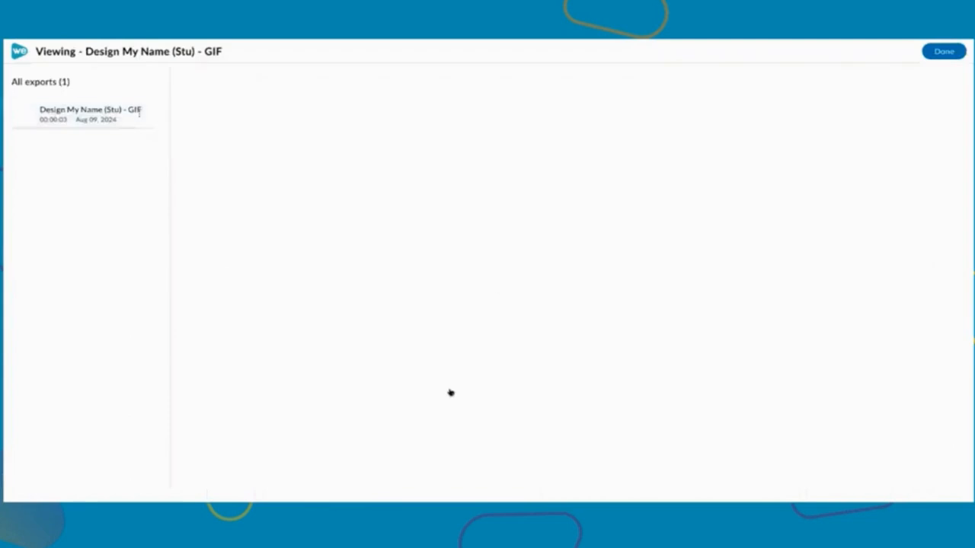